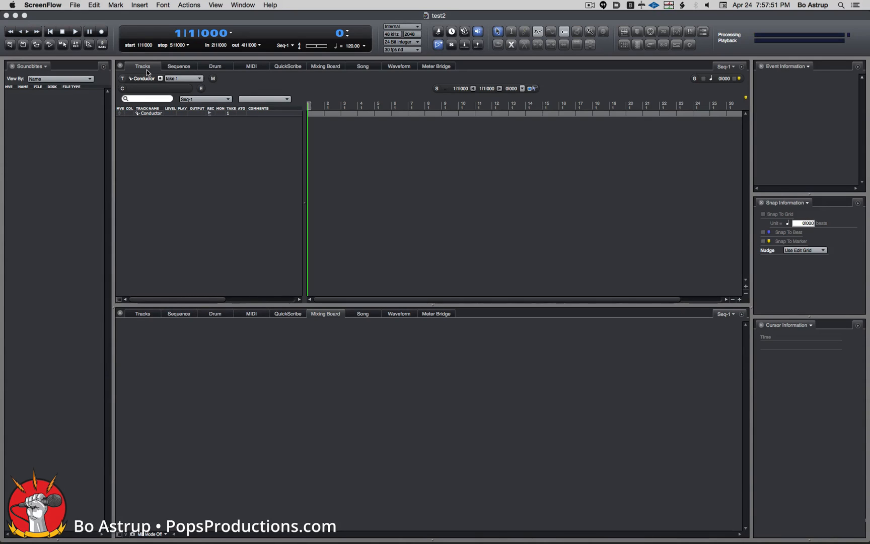
Show the Sequence, MIDI and Mixing Board views in turn in the upper pane.
click(179, 69)
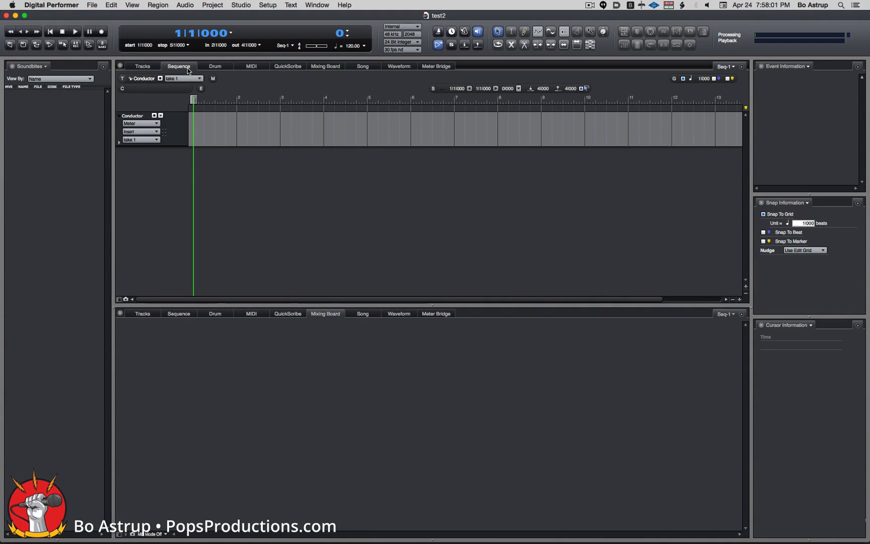
click(252, 67)
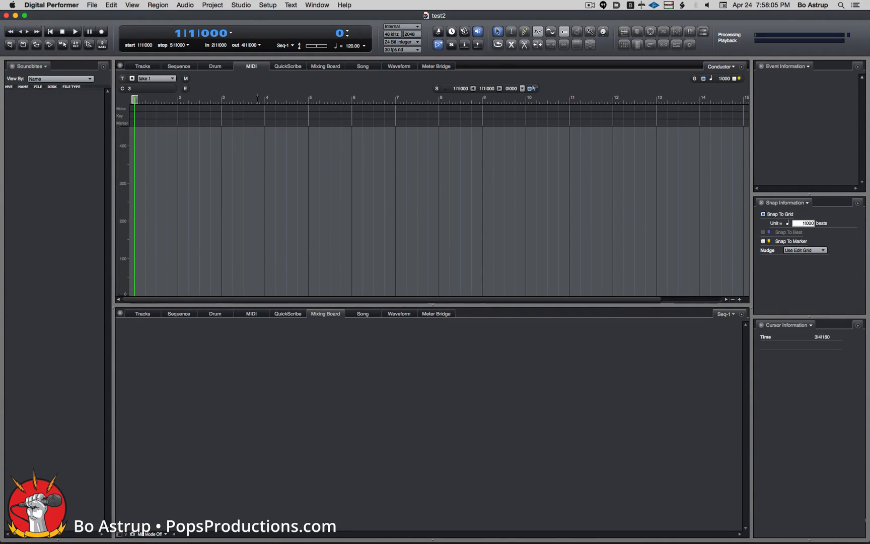
click(331, 68)
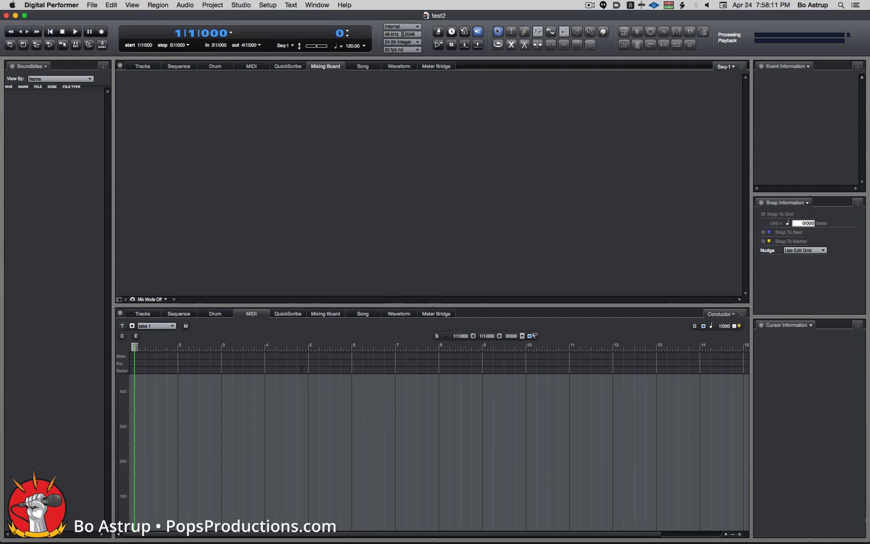
Close the lower pane and switch the remaining one through the MIDI and Sequence views to Tracks.
click(120, 313)
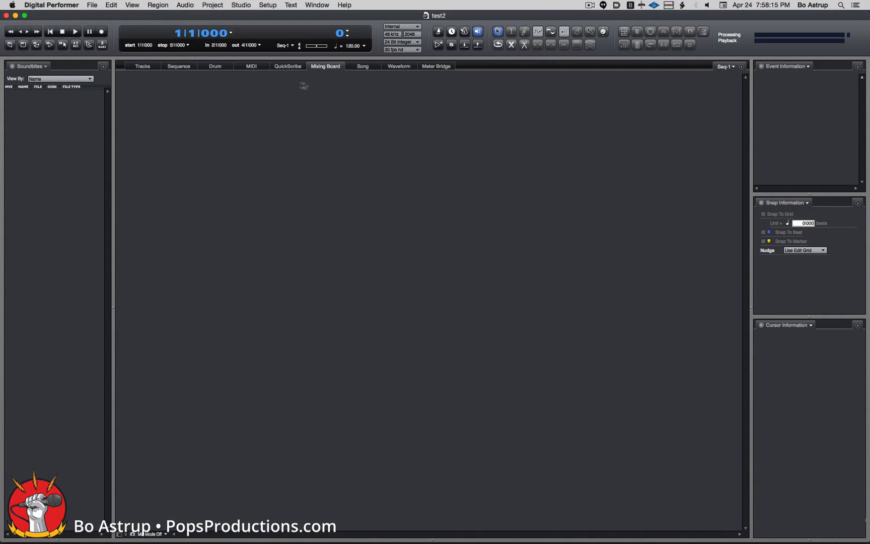
click(252, 67)
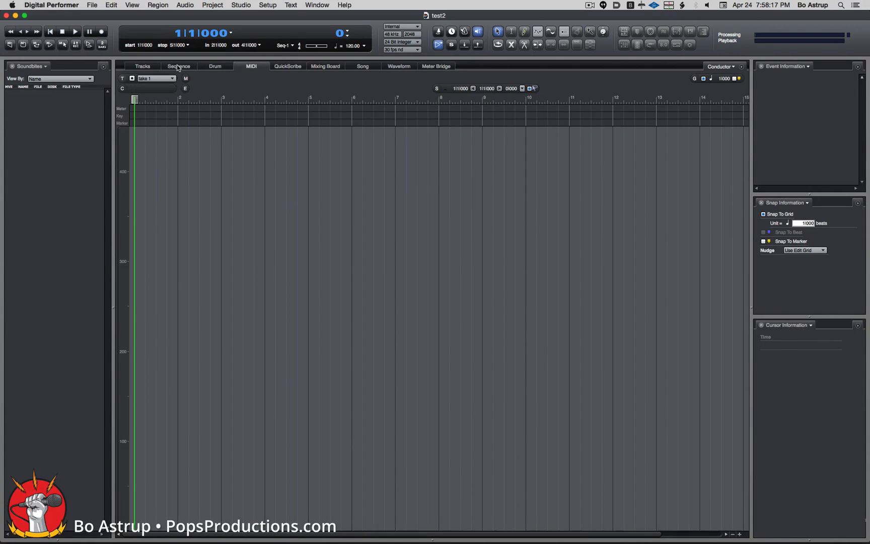
click(178, 66)
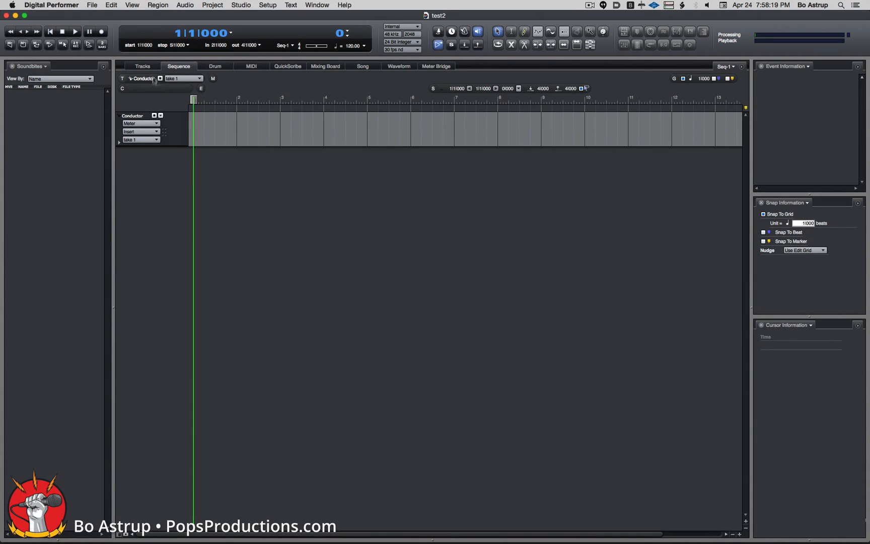
click(145, 66)
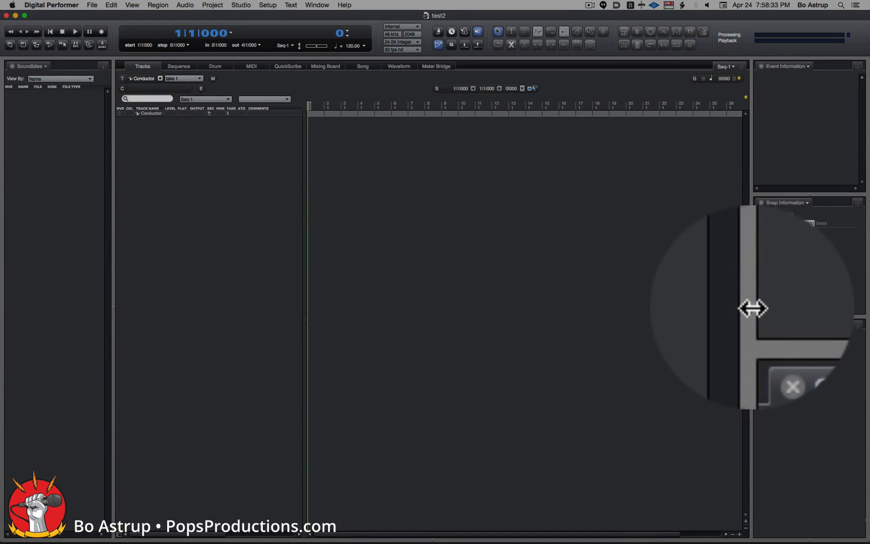
Close the Cursor Information, Snap Information and Event Information cells of the sidebar.
mouse_move(753, 308)
mouse_down()
mouse_move(771, 305)
mouse_move(715, 305)
mouse_move(752, 305)
mouse_up()
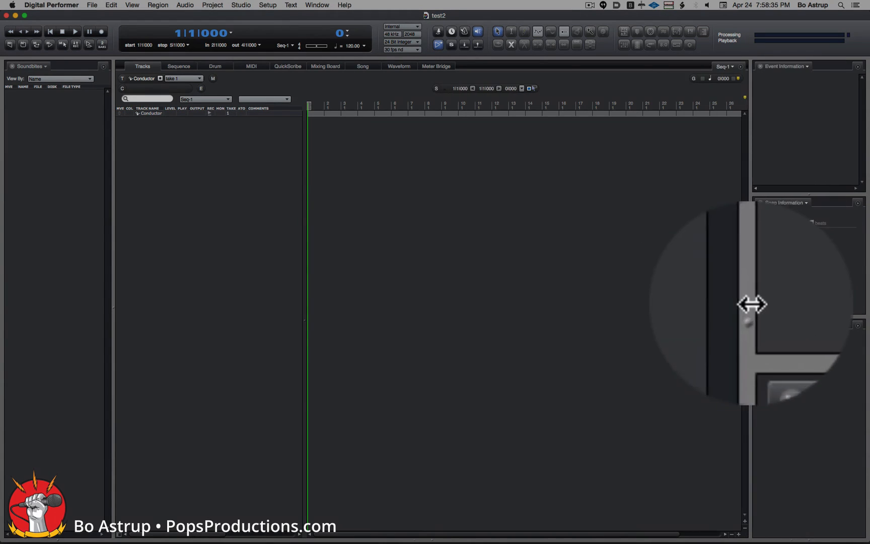
click(761, 325)
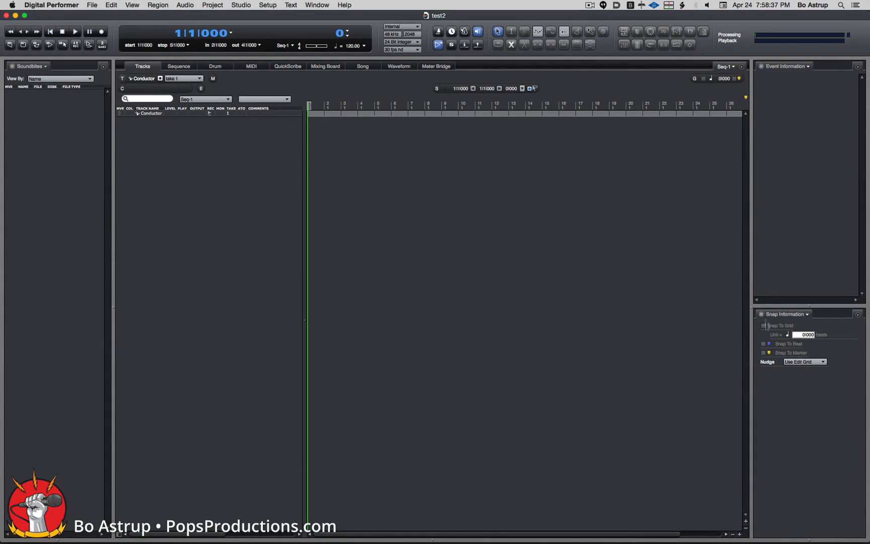
click(761, 314)
click(762, 66)
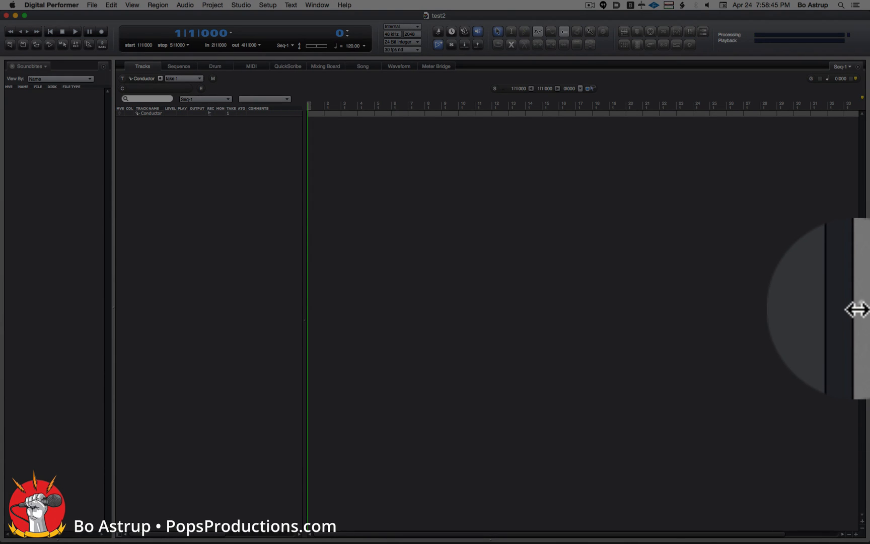
Reopen the sidebar with stacked Event Information and Snap Information cells, and view the window choices for the Snap Information cell.
drag(857, 309, 759, 303)
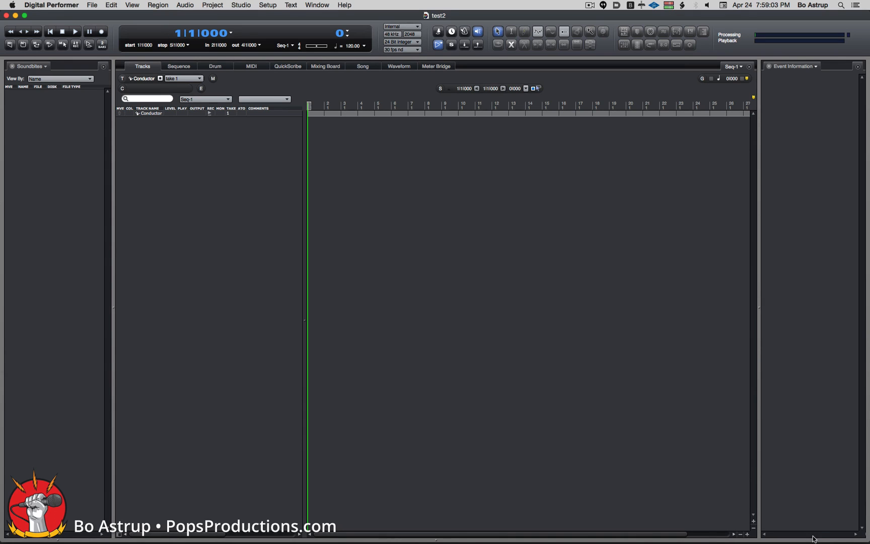
drag(815, 539, 810, 309)
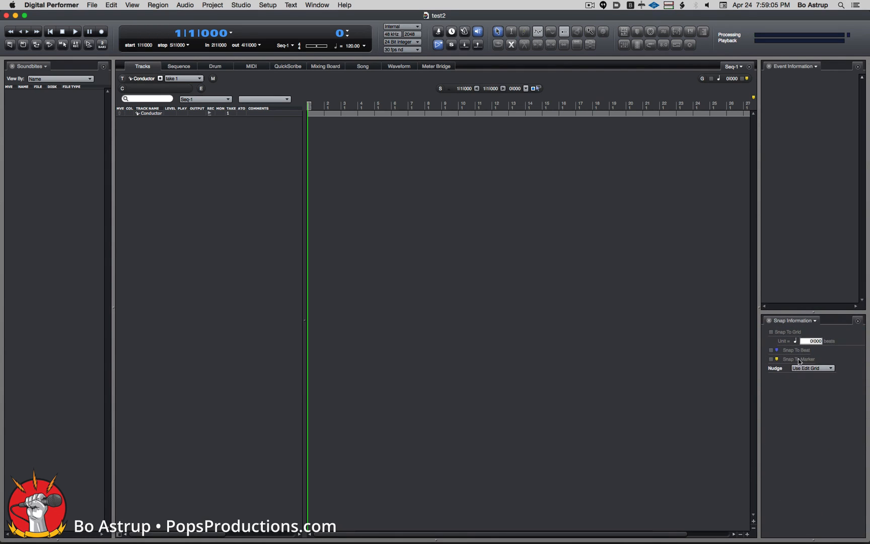
click(816, 321)
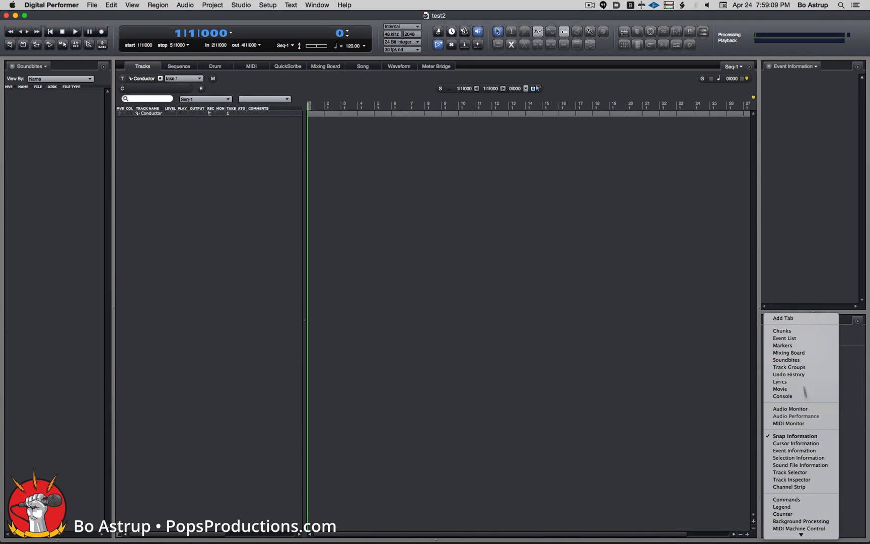
click(854, 386)
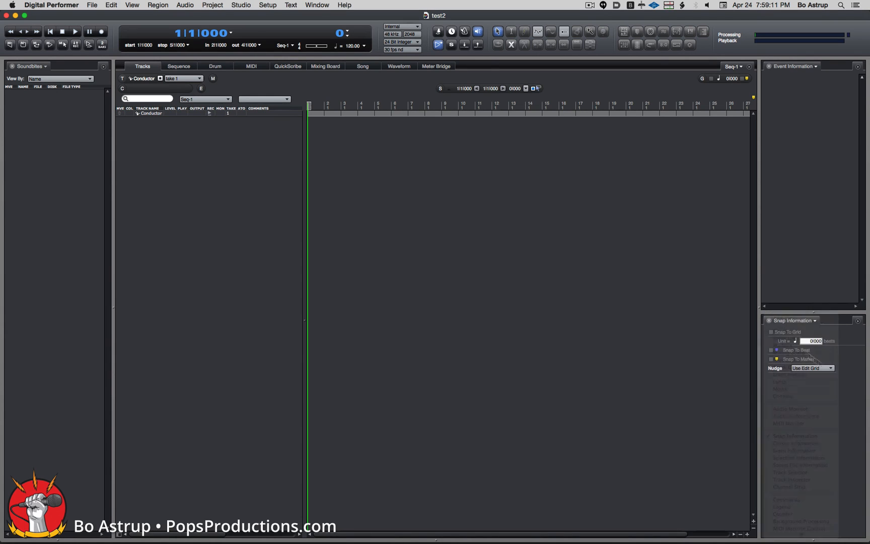
Close the Snap Information, Event Information and Soundbites cells so that only the Tracks view is left.
click(770, 320)
click(769, 66)
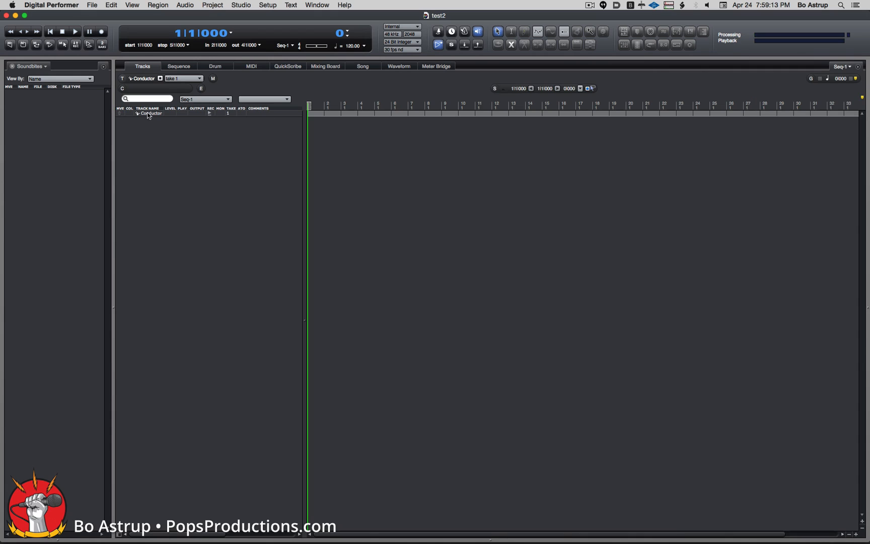
click(12, 67)
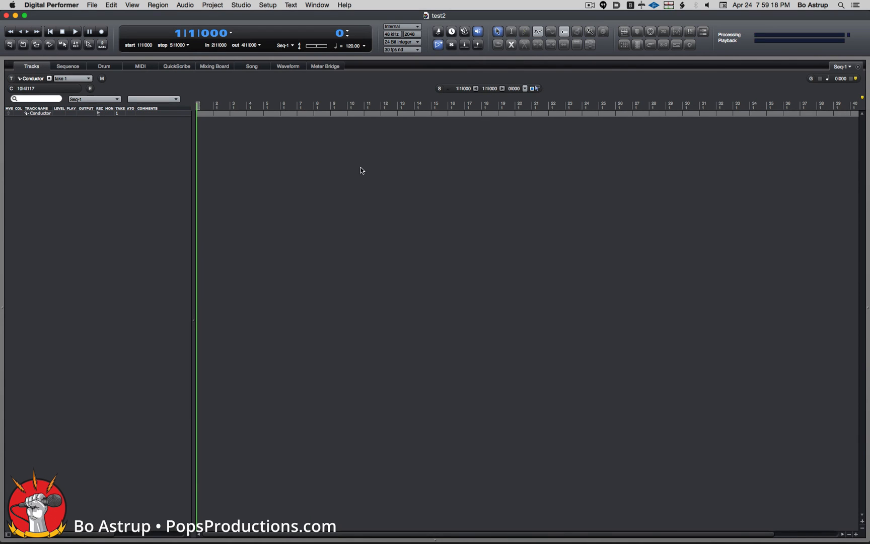
Add a MIDI track to the project.
click(211, 4)
mouse_move(212, 17)
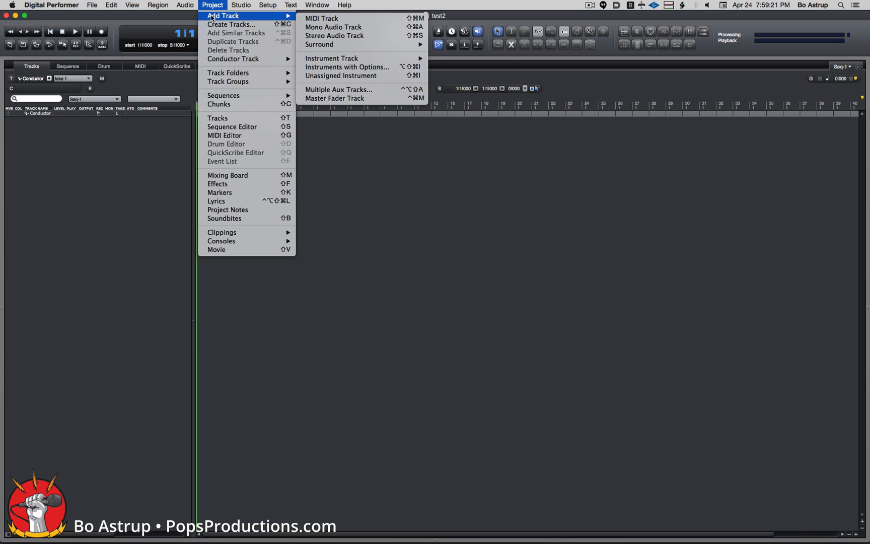
click(360, 19)
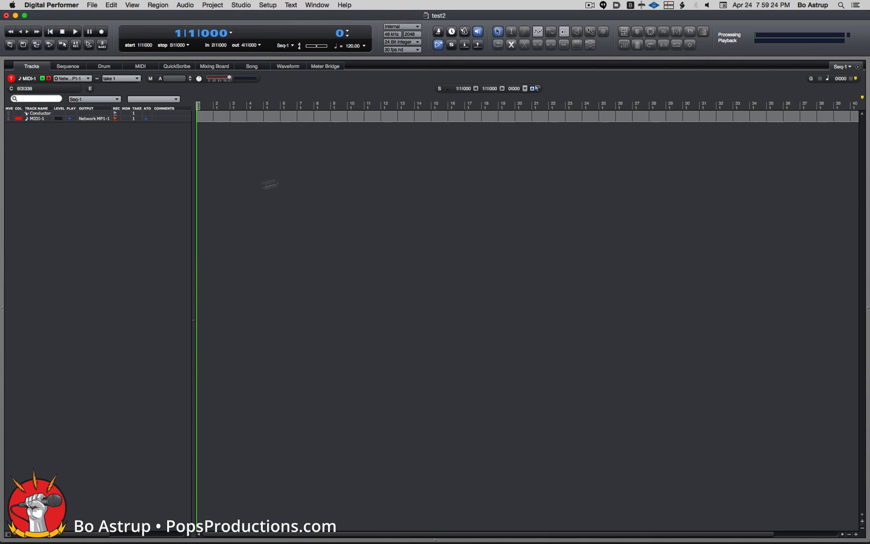
In the Sequence view, widen the track settings column and increase the height of the MIDI track.
click(68, 67)
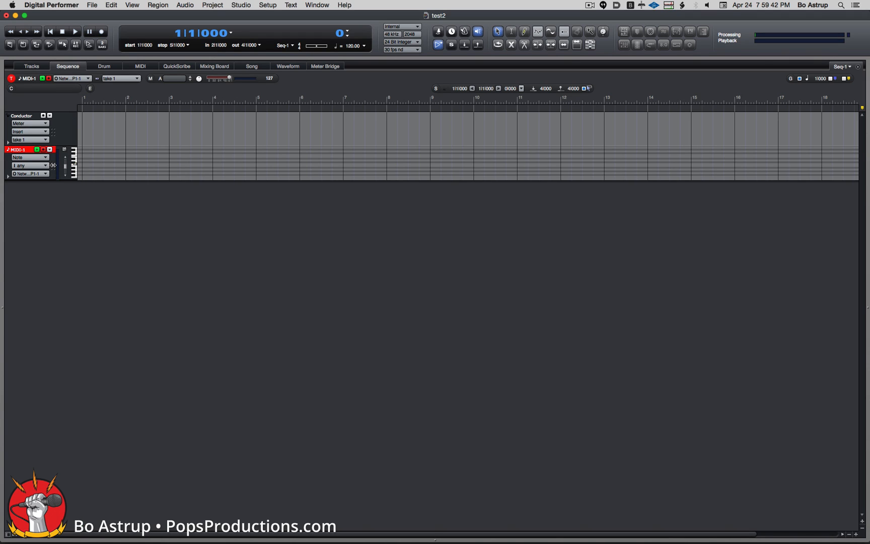
drag(52, 165, 159, 166)
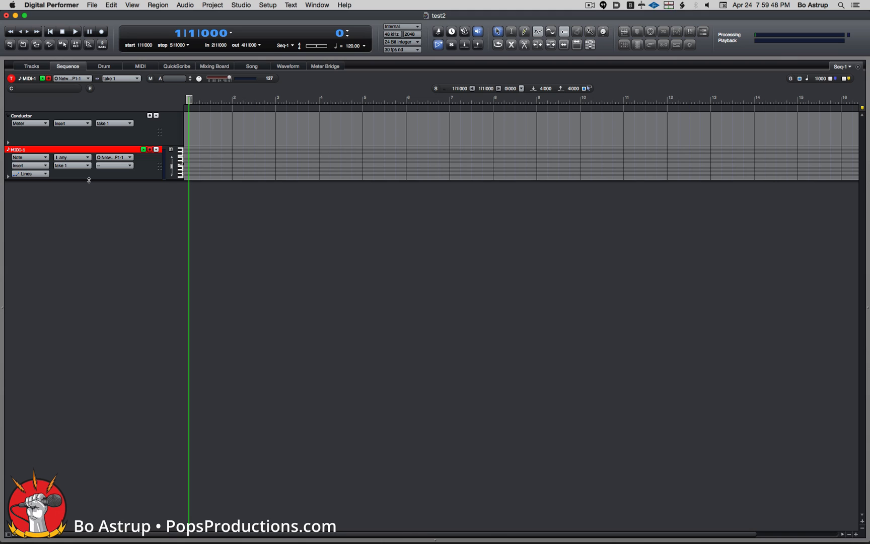
drag(88, 180, 87, 215)
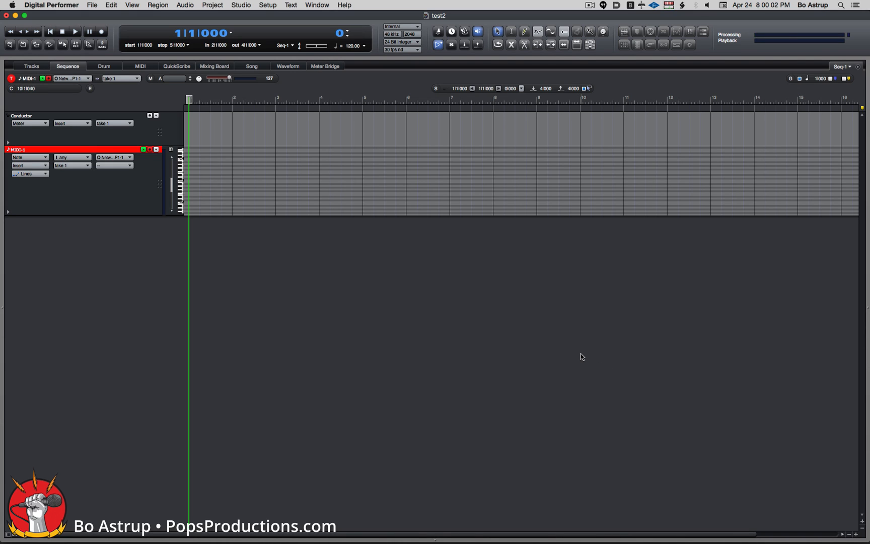
Zoom the sequence timeline in horizontally to 24-tick divisions and slightly widen the track settings column.
click(856, 537)
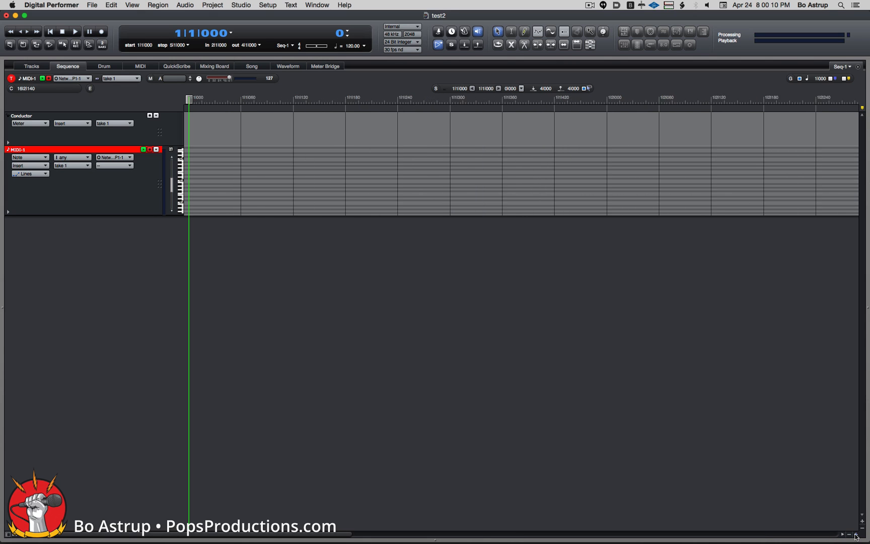
click(856, 537)
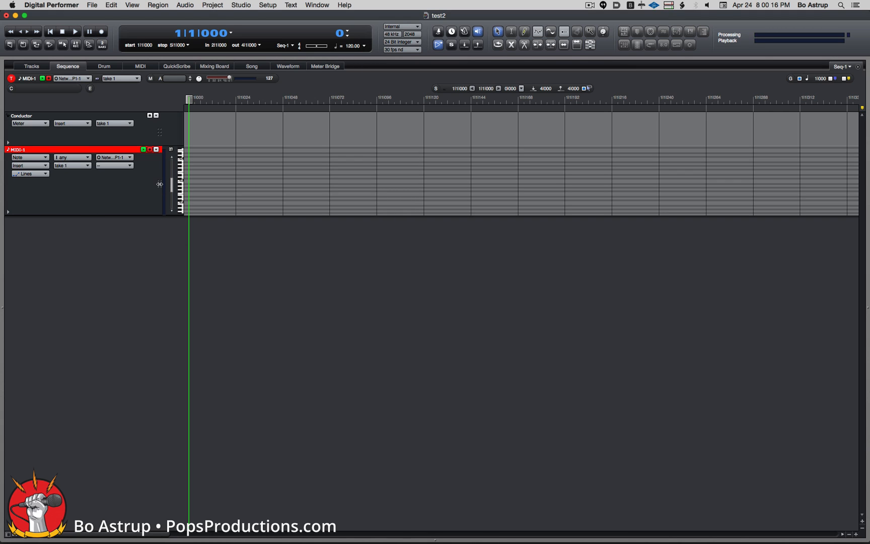
mouse_move(159, 184)
mouse_down()
mouse_move(174, 184)
mouse_move(160, 186)
mouse_up()
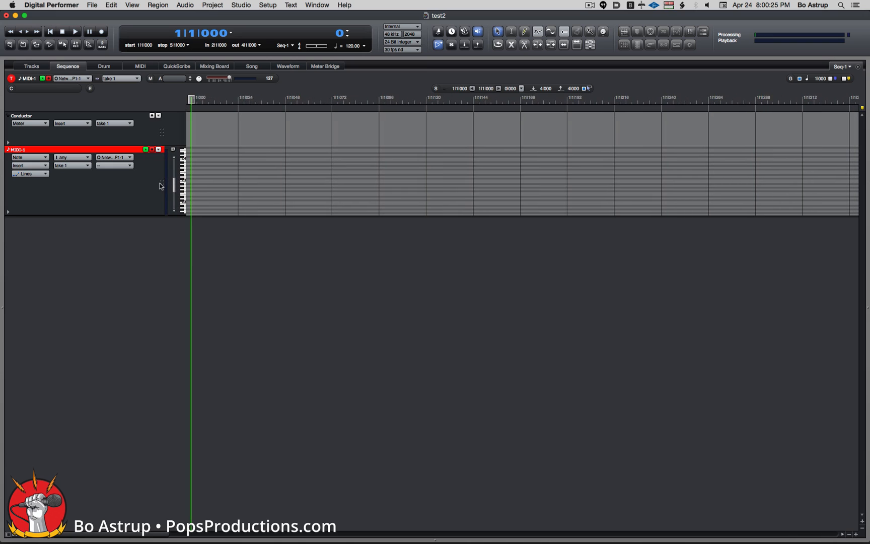
Enlarge the heights of all sequence tracks with the vertical zoom and shrink them again.
click(863, 524)
click(862, 524)
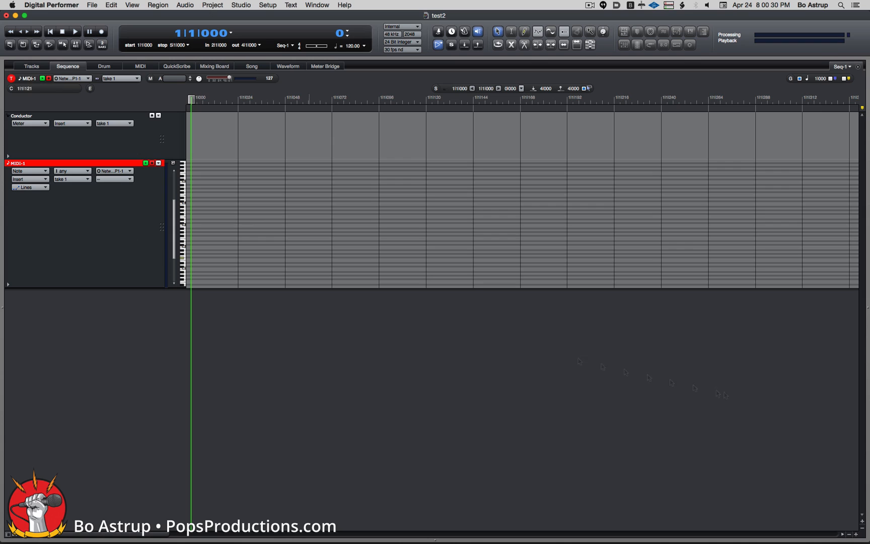
click(862, 528)
click(862, 528)
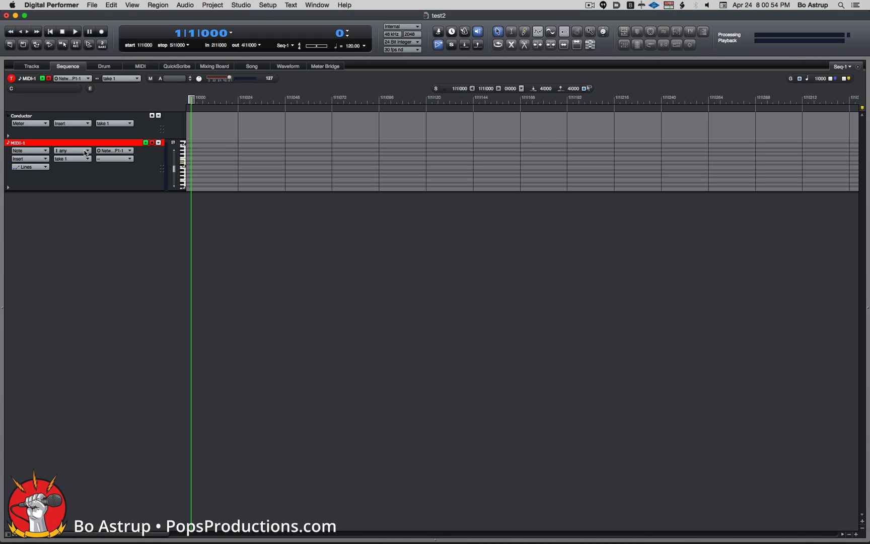
Open the Bundles window, enlarge it to examine the full audio input matrix, and close it.
click(103, 174)
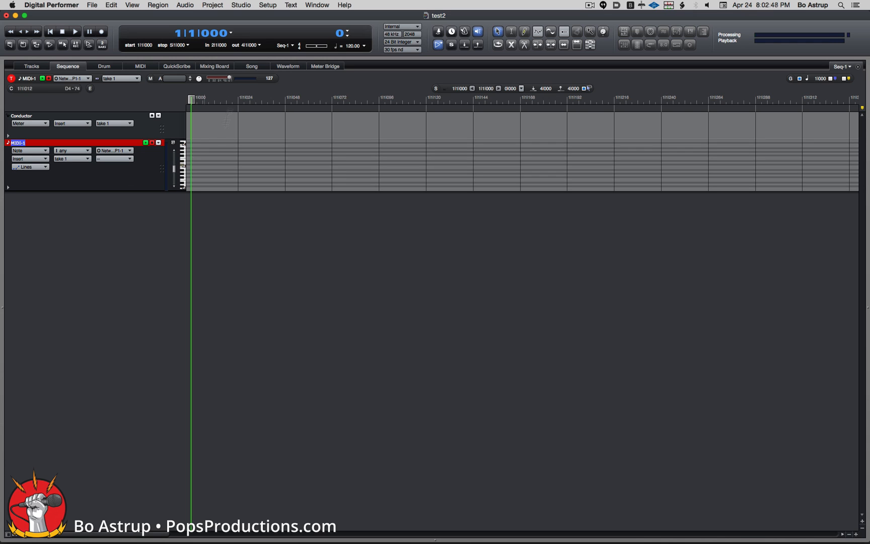
click(241, 5)
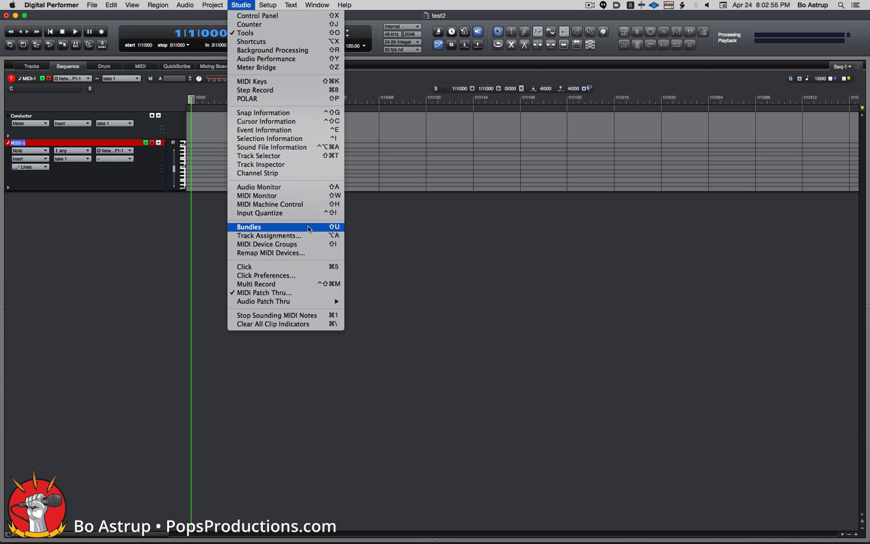
click(309, 227)
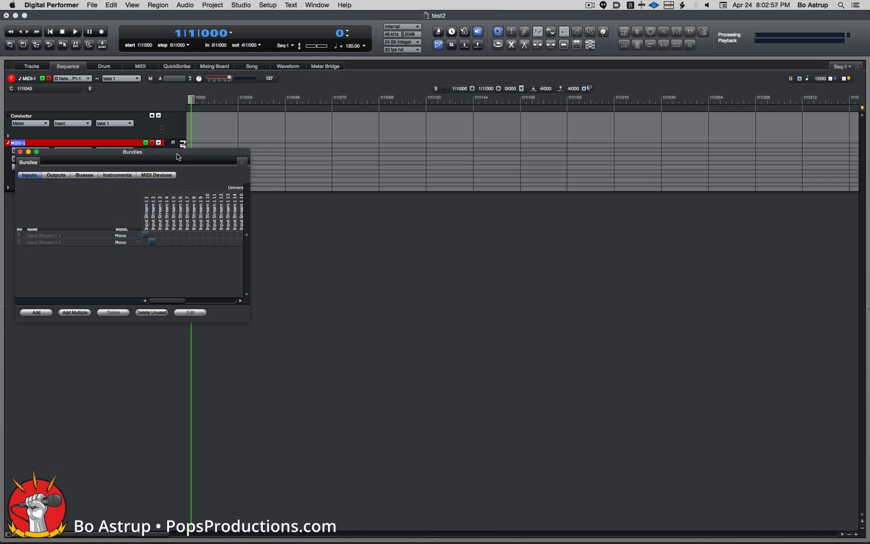
drag(177, 156, 396, 164)
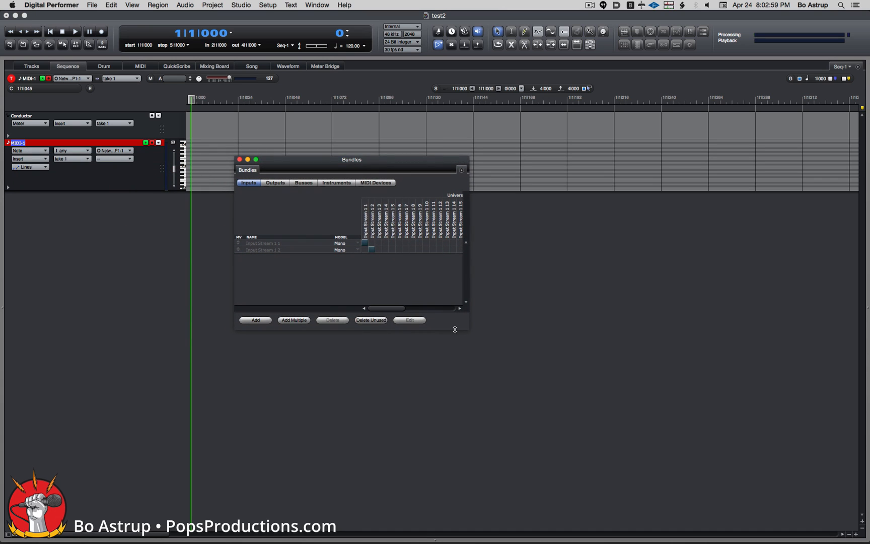
drag(467, 328, 809, 426)
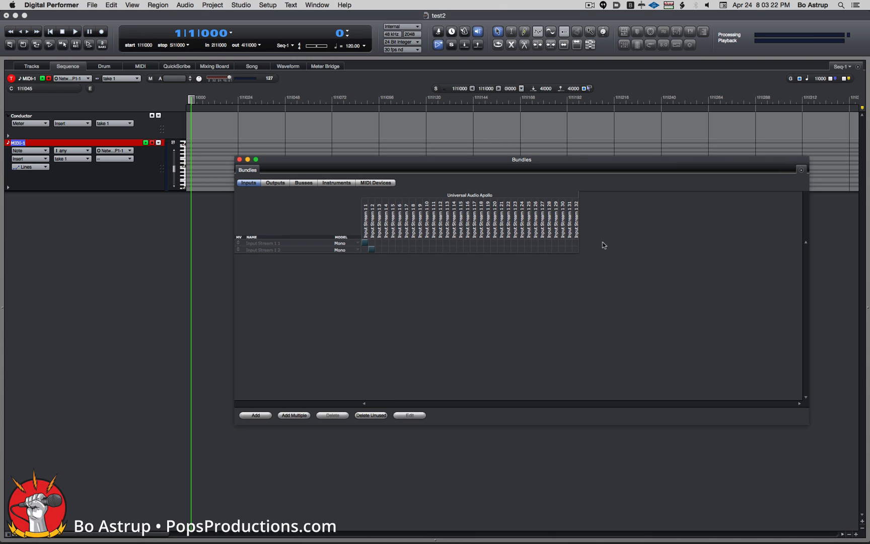
click(239, 160)
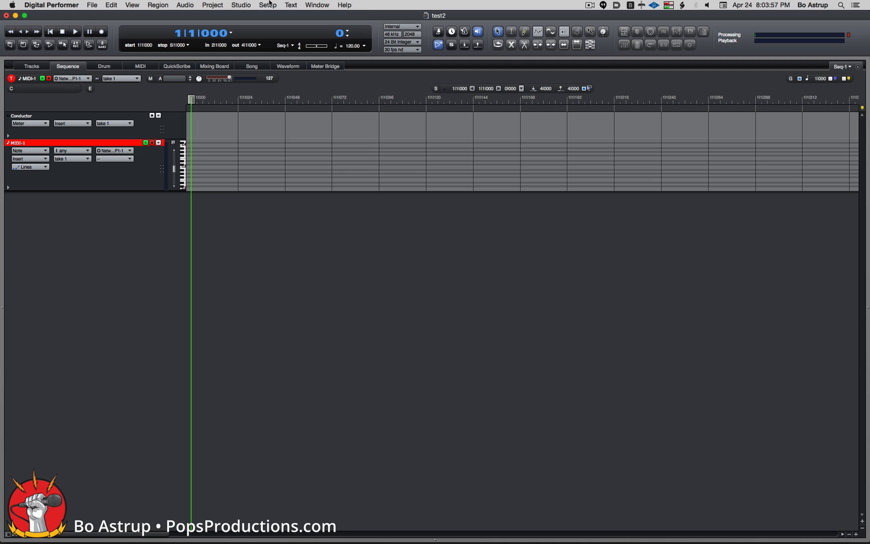
Open the CoreAudio hardware driver configuration, select Built-in Output, and look through the list of available devices.
click(268, 5)
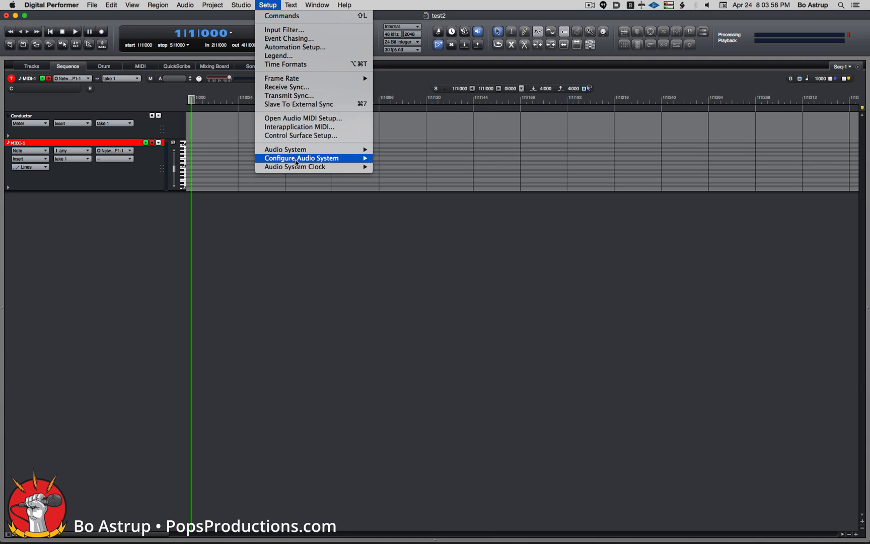
mouse_move(297, 163)
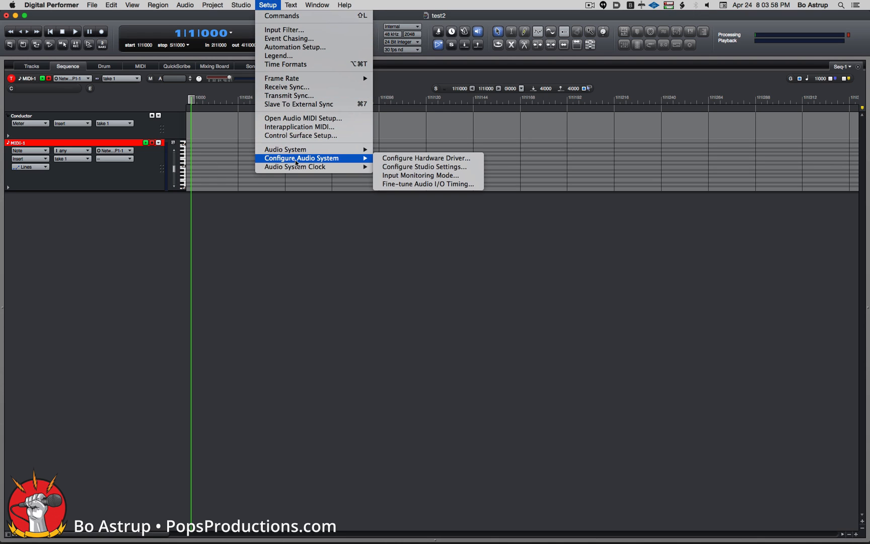
click(460, 159)
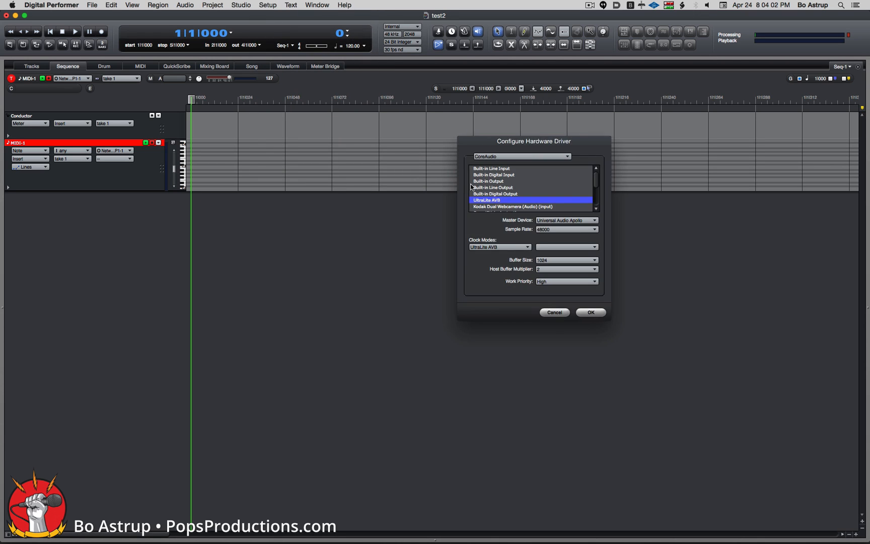
click(591, 182)
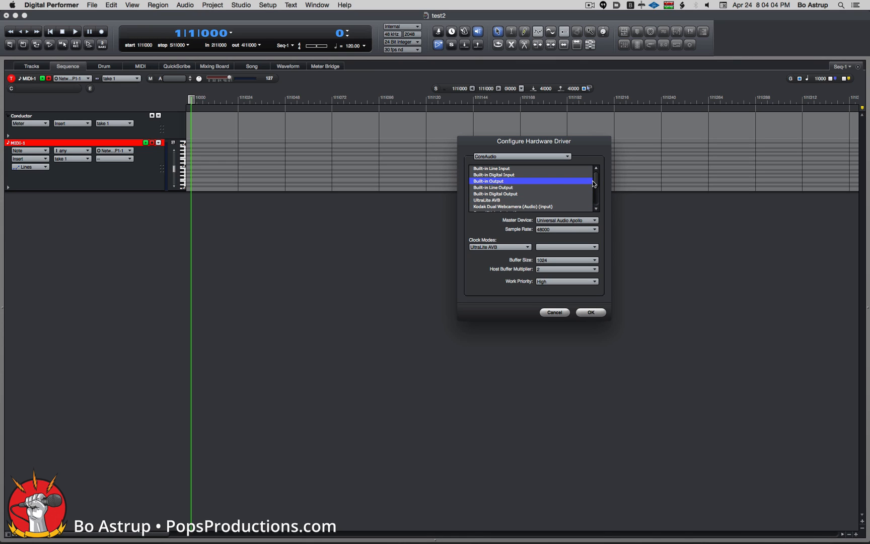
drag(596, 184, 594, 205)
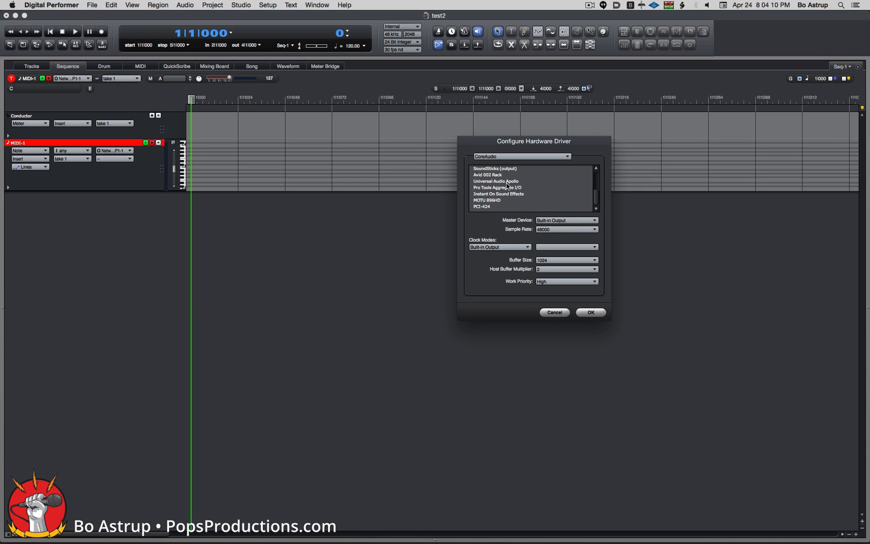
scroll(595, 199, up, 3)
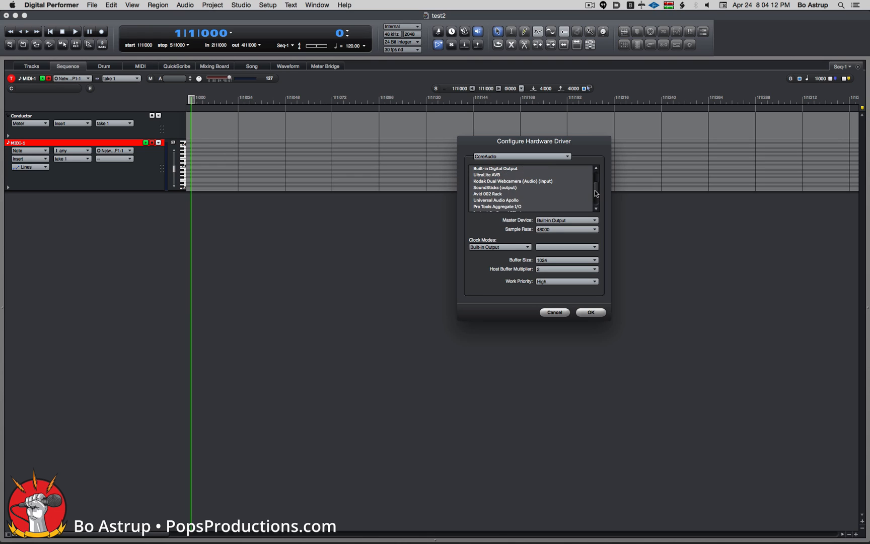
Select both UltraLite AVB and Universal Audio Apollo as the active audio devices.
click(490, 181)
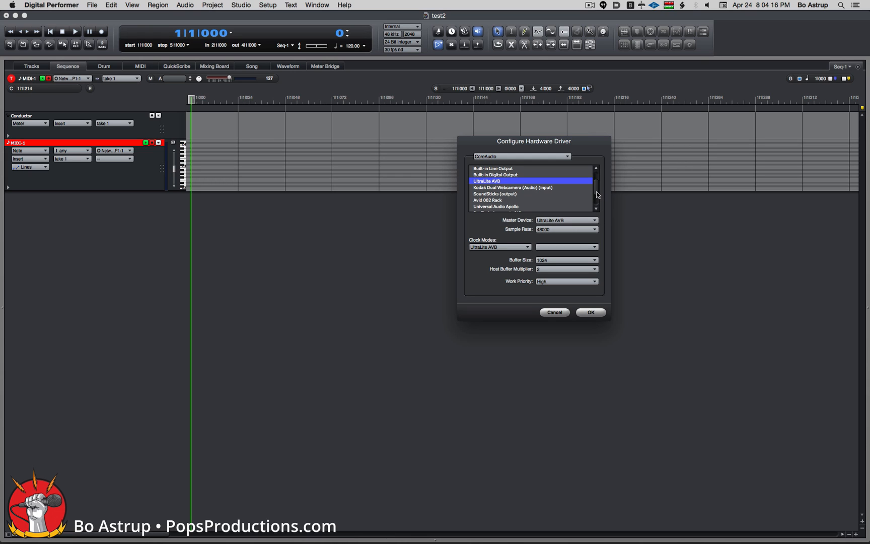
scroll(598, 196, down, 1)
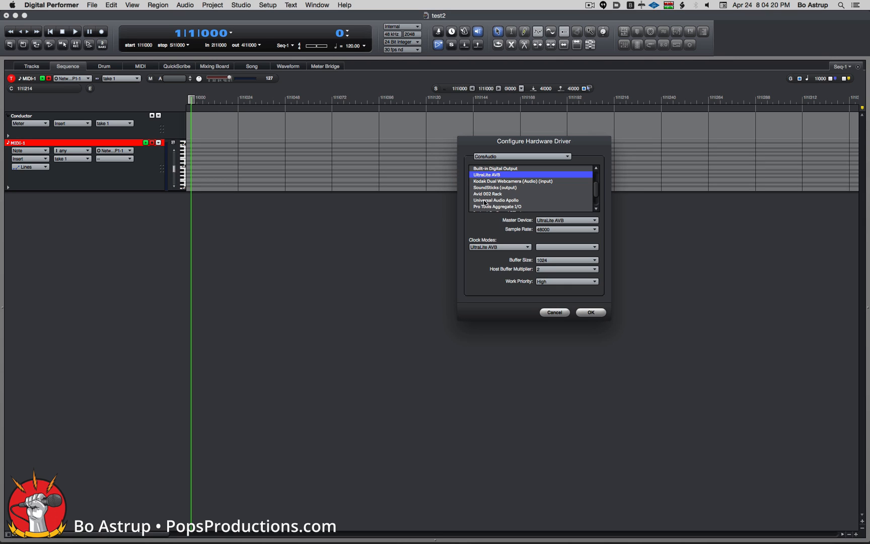
click(486, 201)
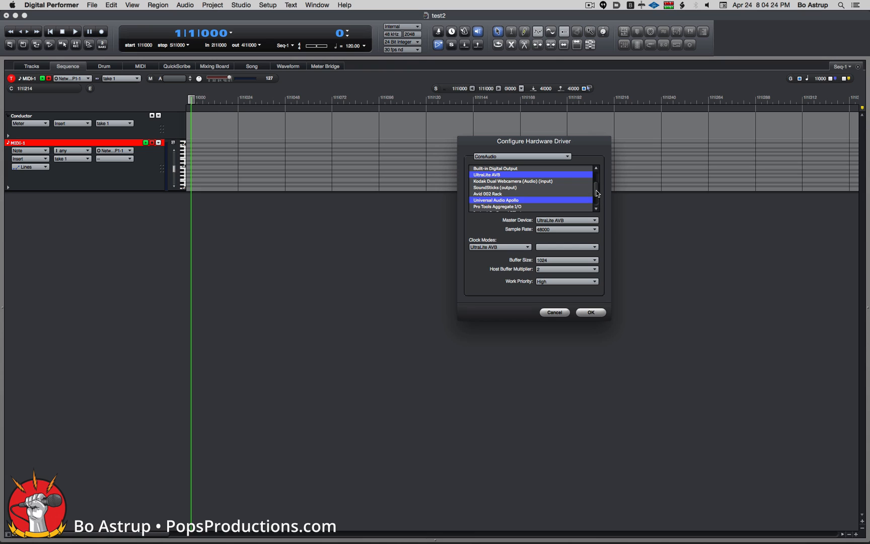
scroll(597, 201, down, 2)
scroll(596, 200, down, 1)
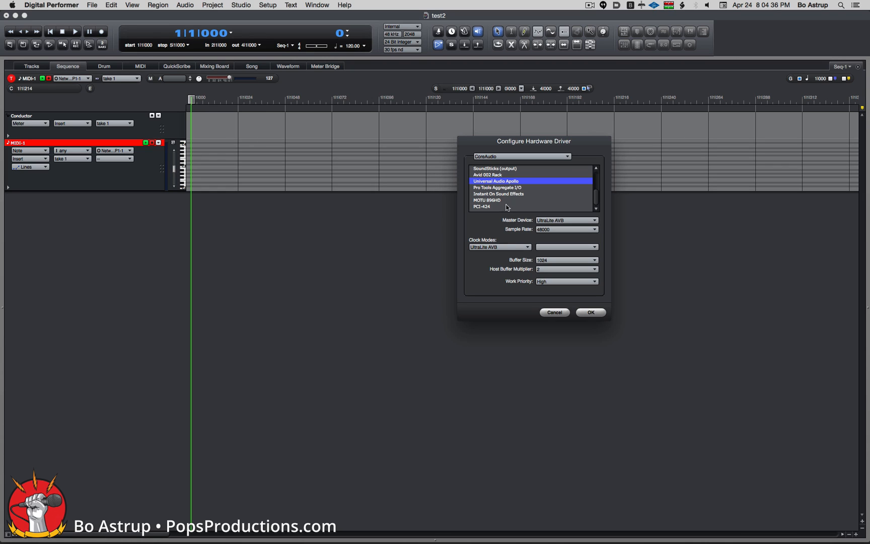
Set Universal Audio Apollo as master device and clock mode device, check the Host Buffer Multiplier options, and accept the driver settings.
click(570, 223)
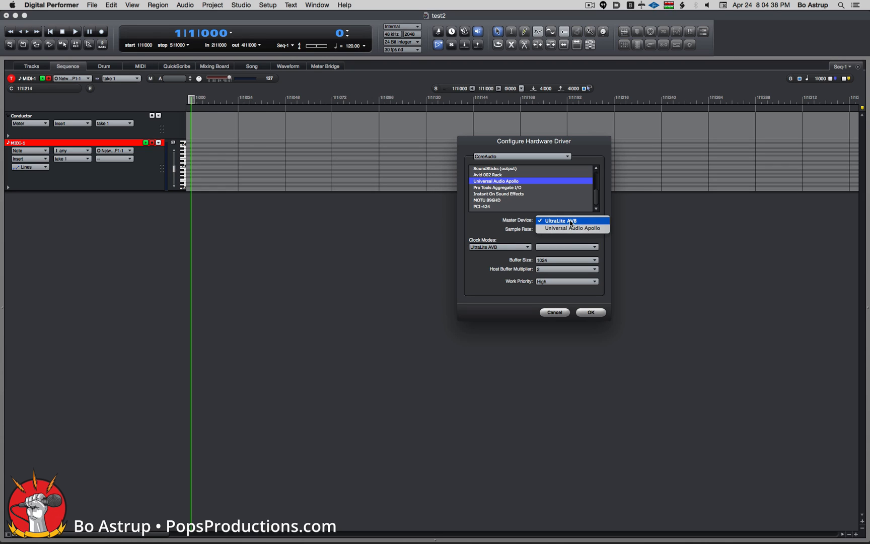
click(571, 231)
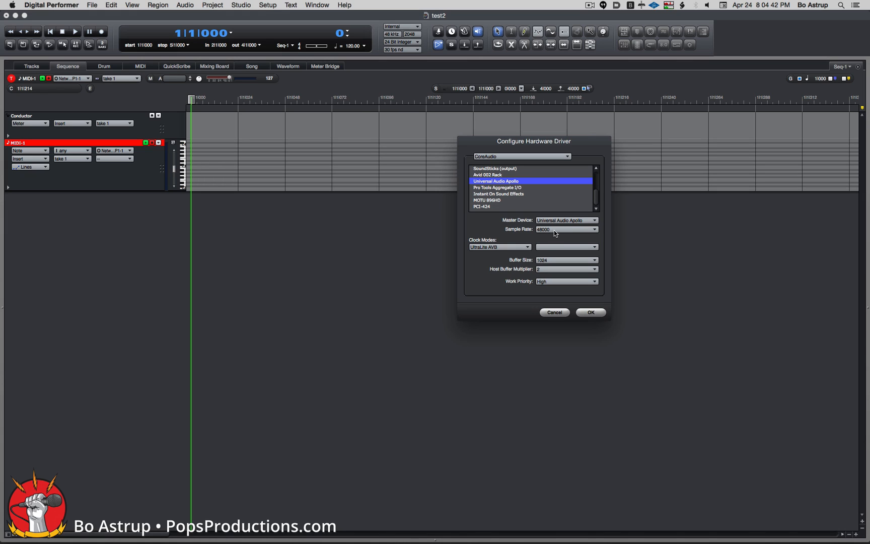
click(500, 247)
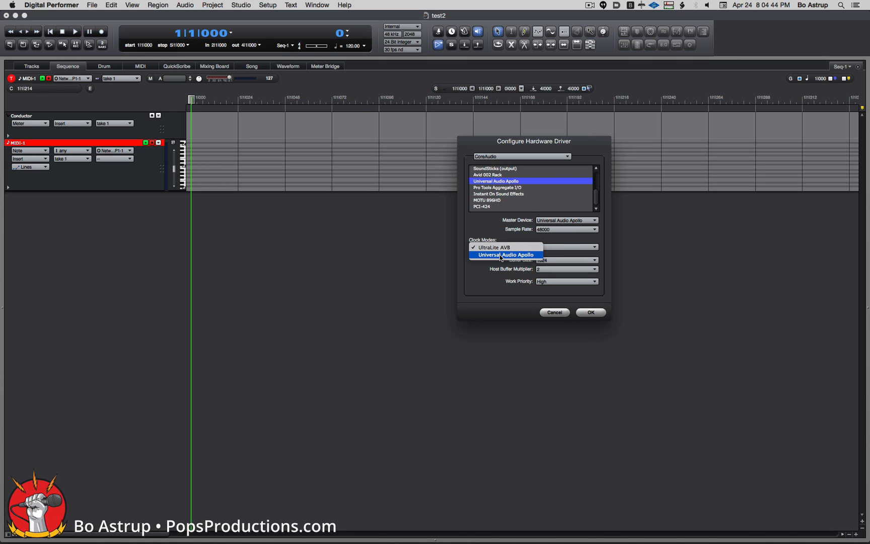
click(501, 255)
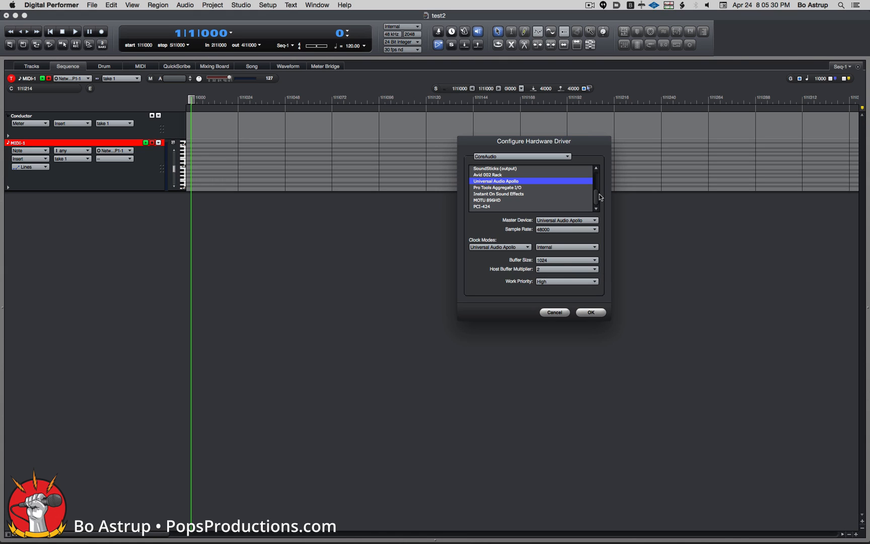
click(550, 270)
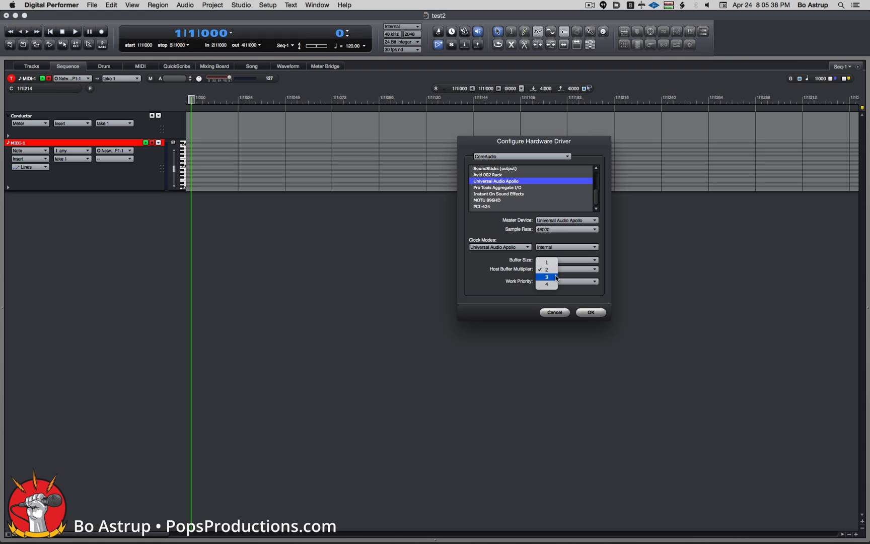
click(601, 265)
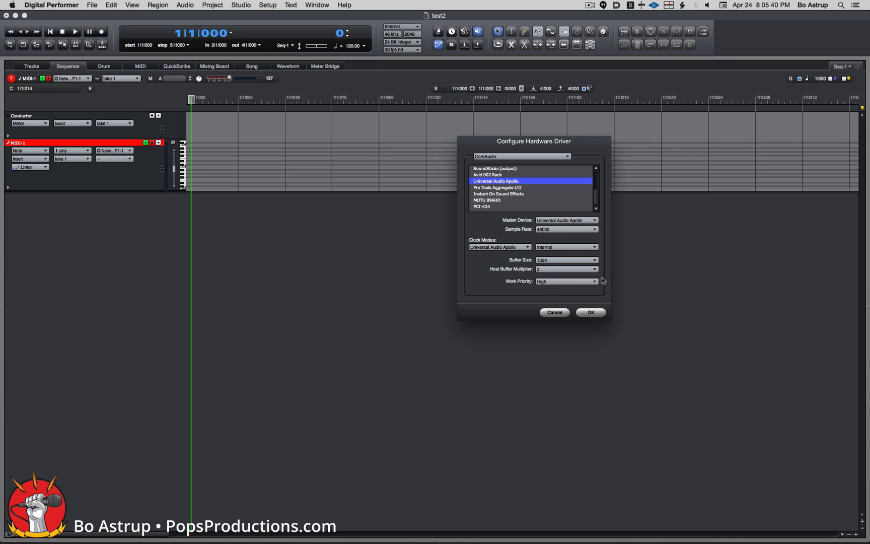
click(591, 312)
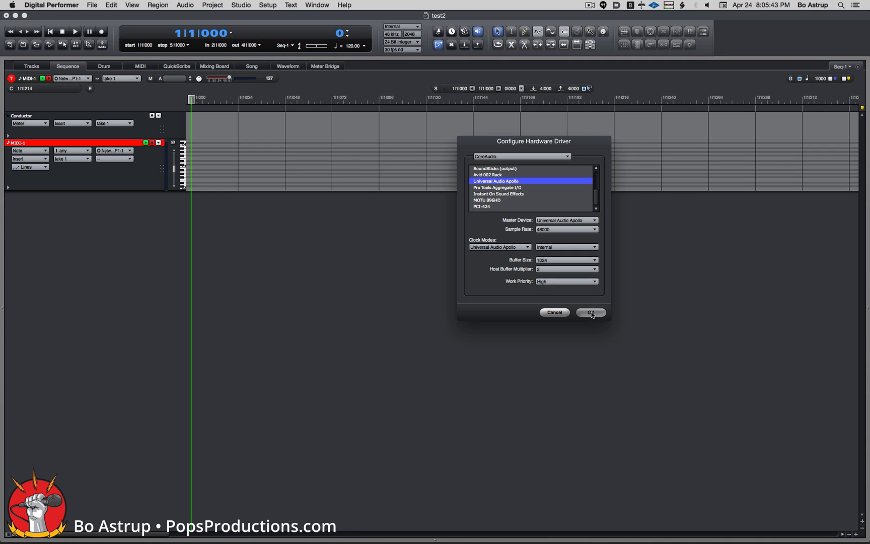
Add a mono input bundle on UltraLite AVB's Audio In 1, name it EMU, and close the Bundles window.
click(241, 5)
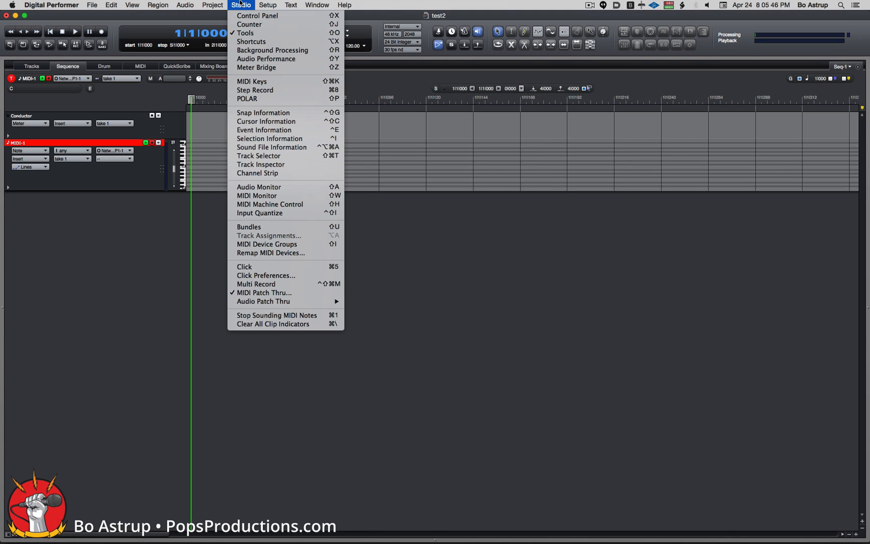
click(272, 227)
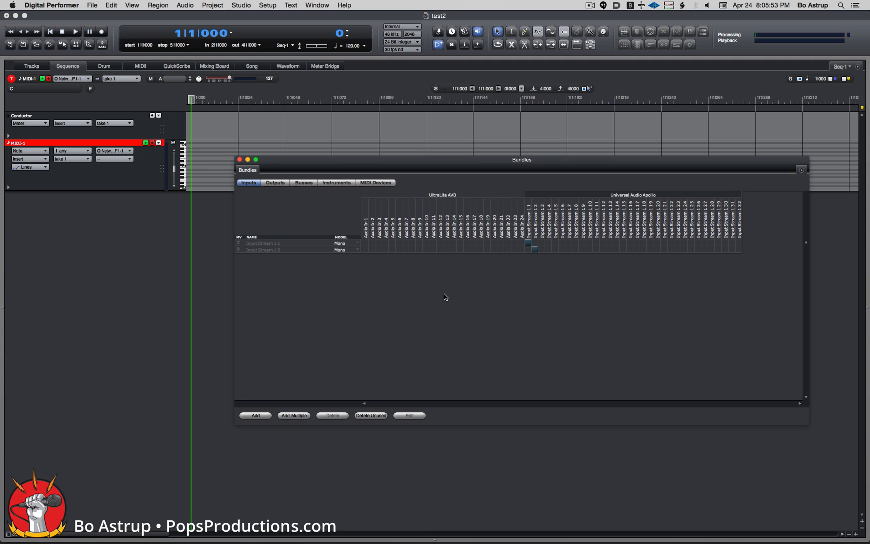
click(256, 416)
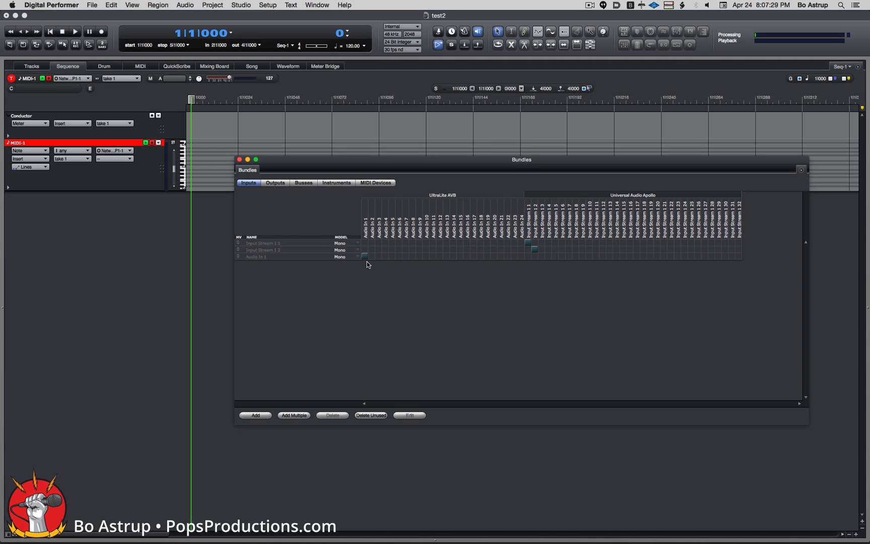
double_click(258, 257)
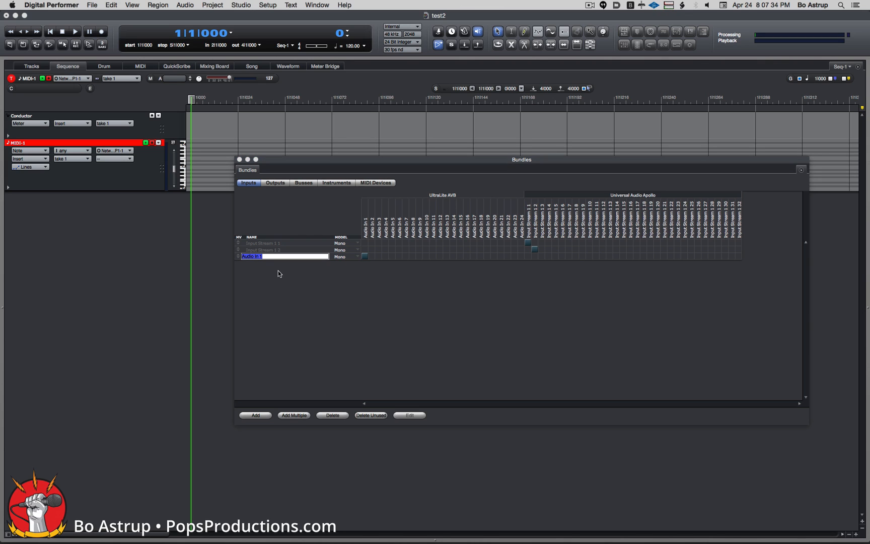
text(EMU)
key(Return)
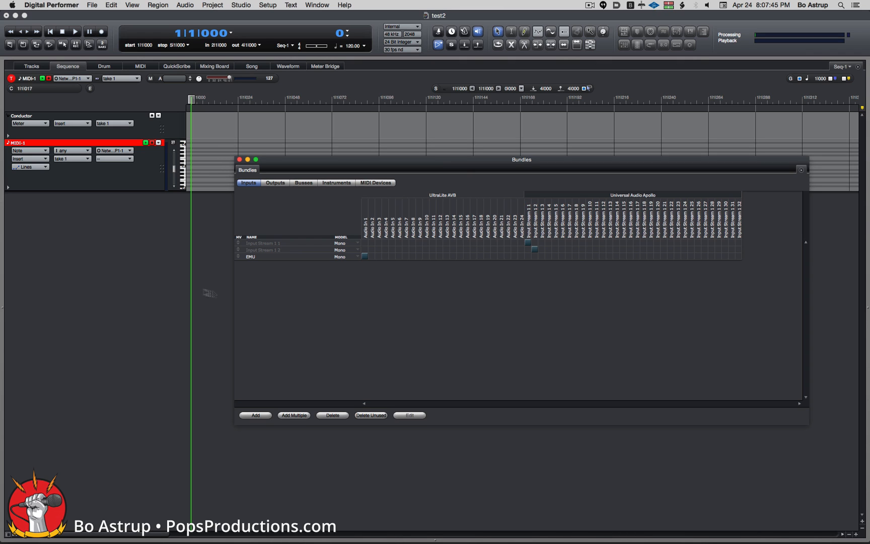
key(super+w)
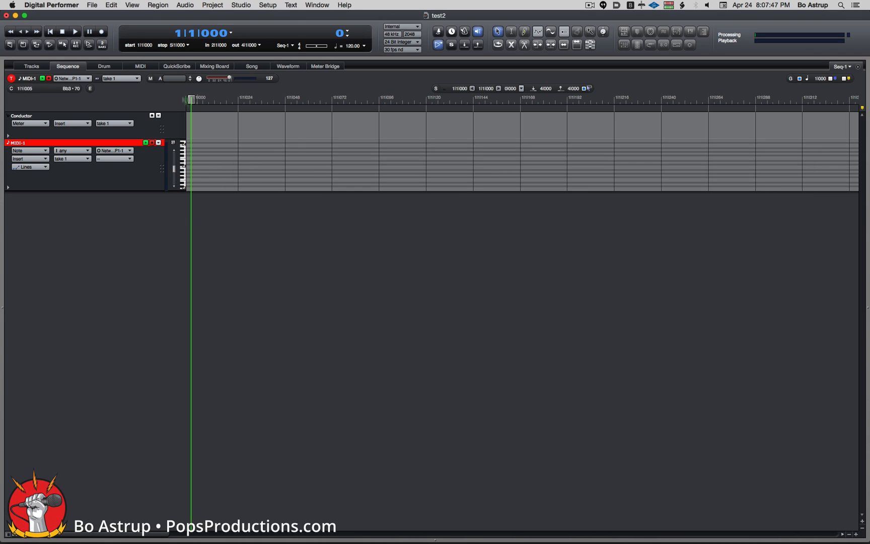
Add a mono audio track to the sequence.
click(213, 5)
mouse_move(262, 16)
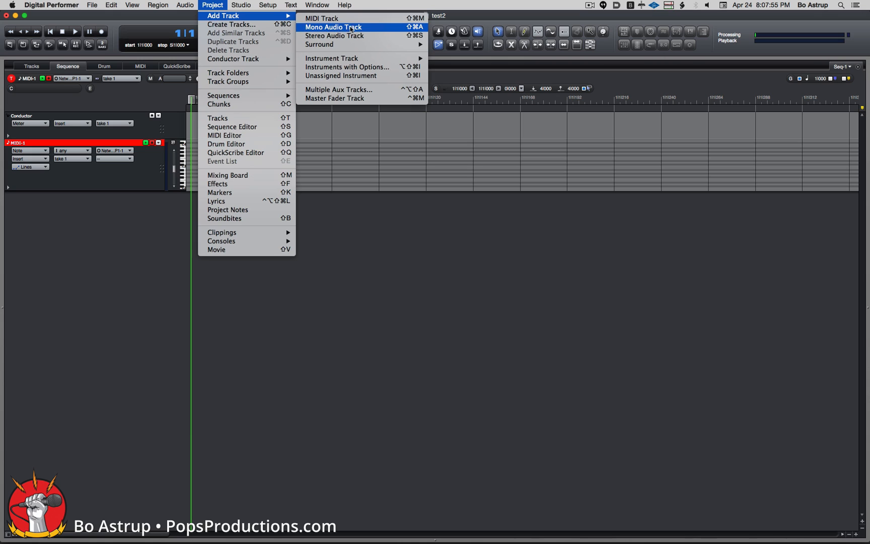
click(370, 32)
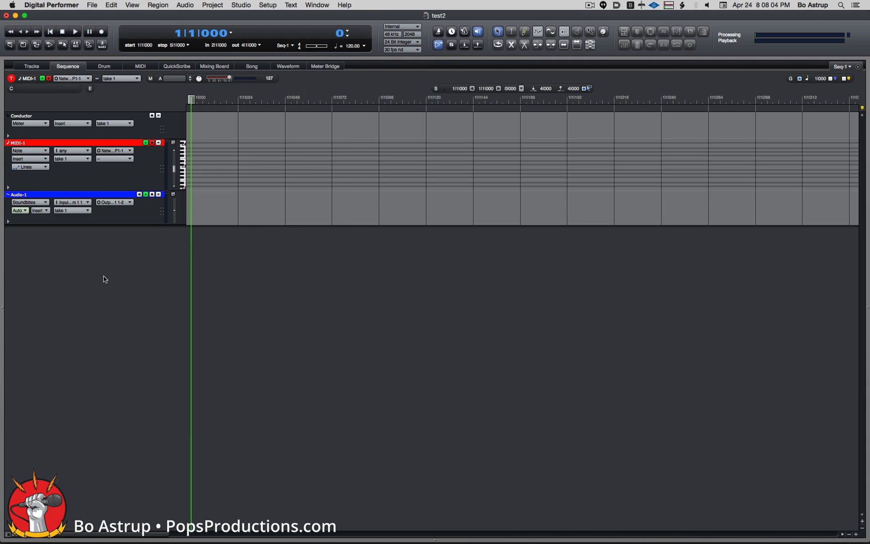
click(17, 196)
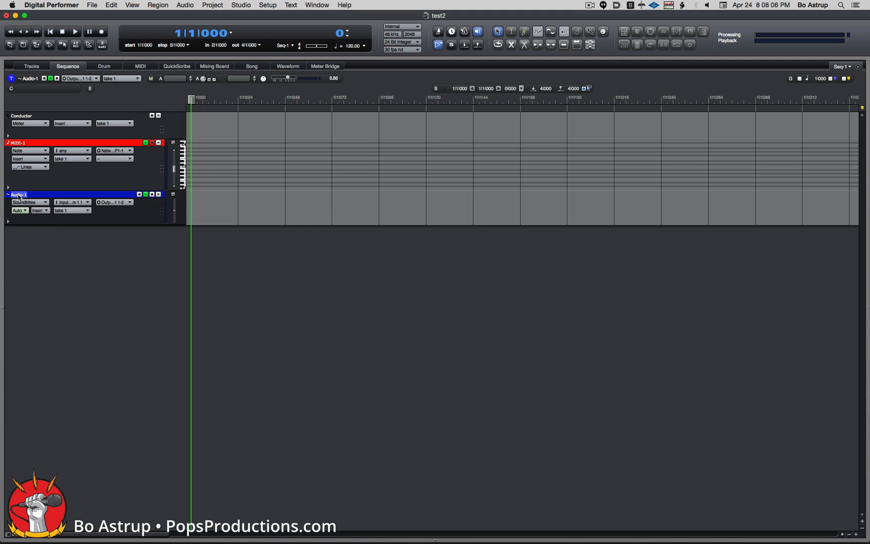
key(shift+m)
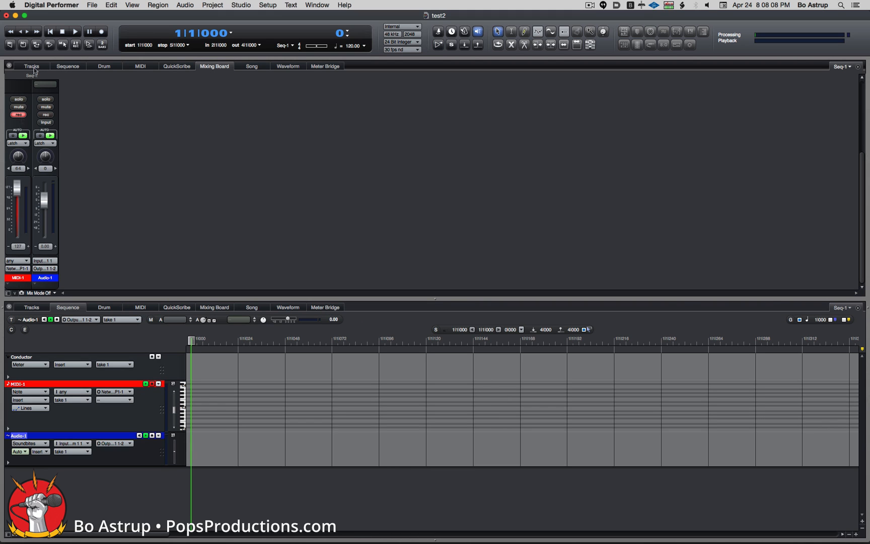
click(9, 65)
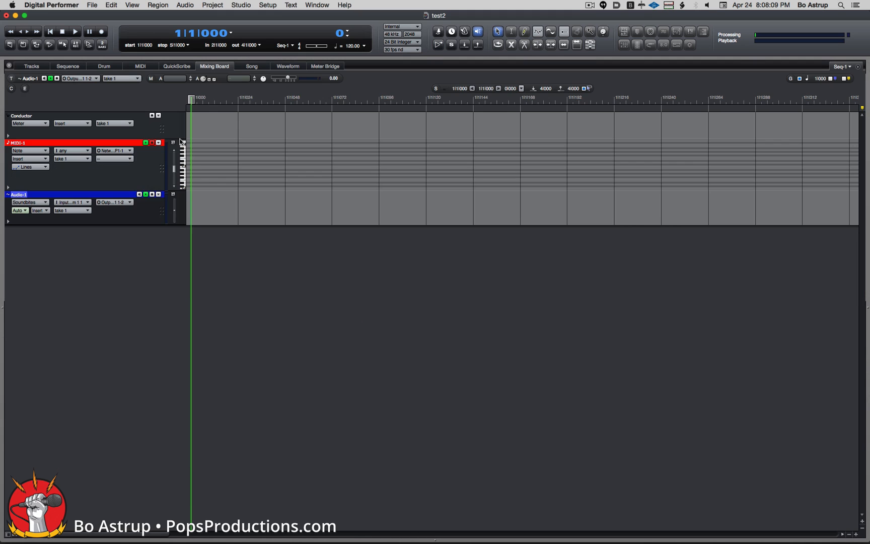
click(289, 286)
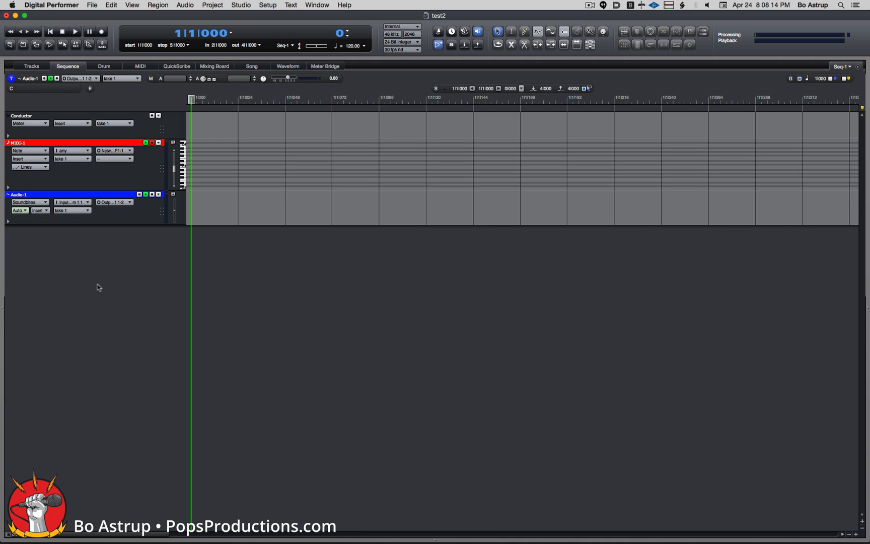
Rename the new audio track EMU.
double_click(18, 194)
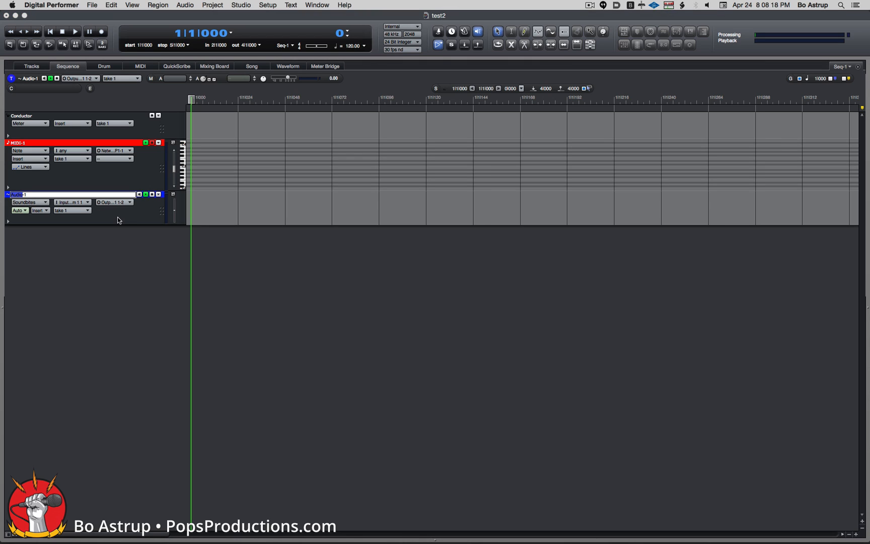
triple_click(34, 195)
text(EMU)
key(Return)
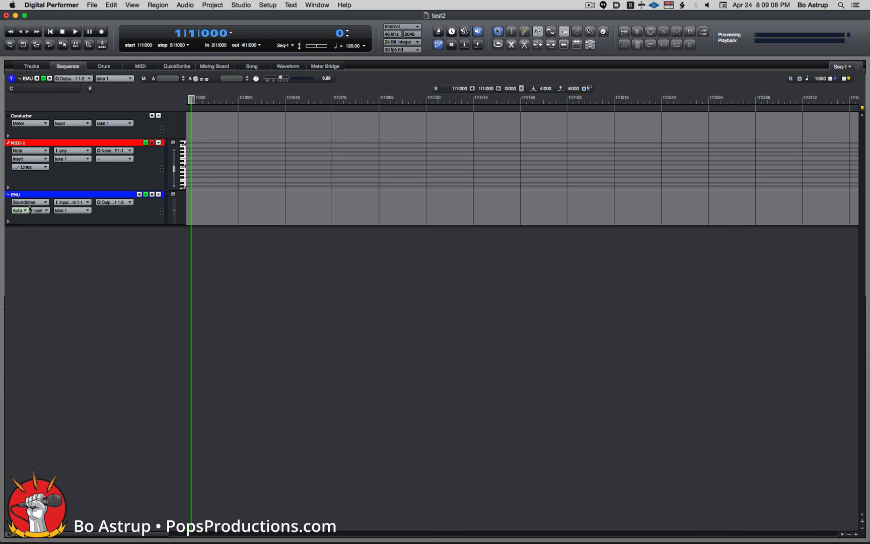
Assign the EMU track's input to the EMU (Mono) bundle and its output to Output Stream 1 1-2 (Stereo).
click(85, 204)
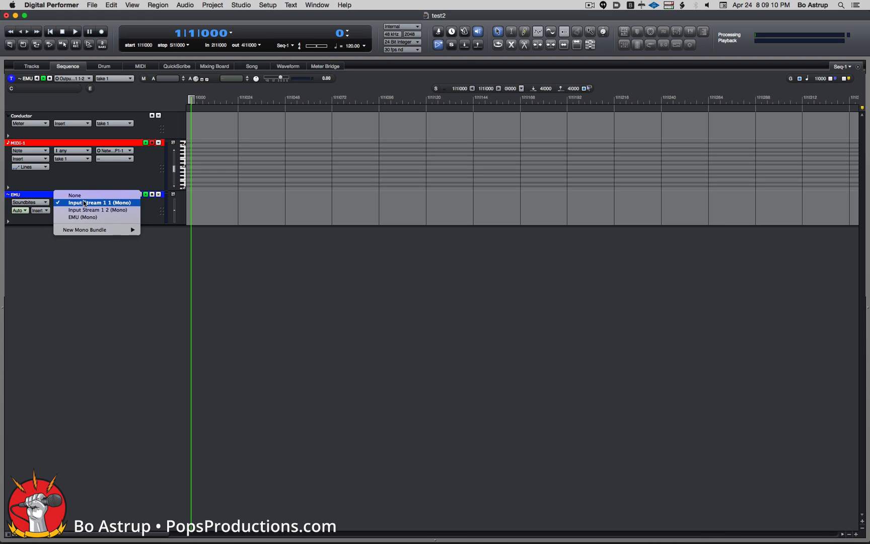
click(110, 218)
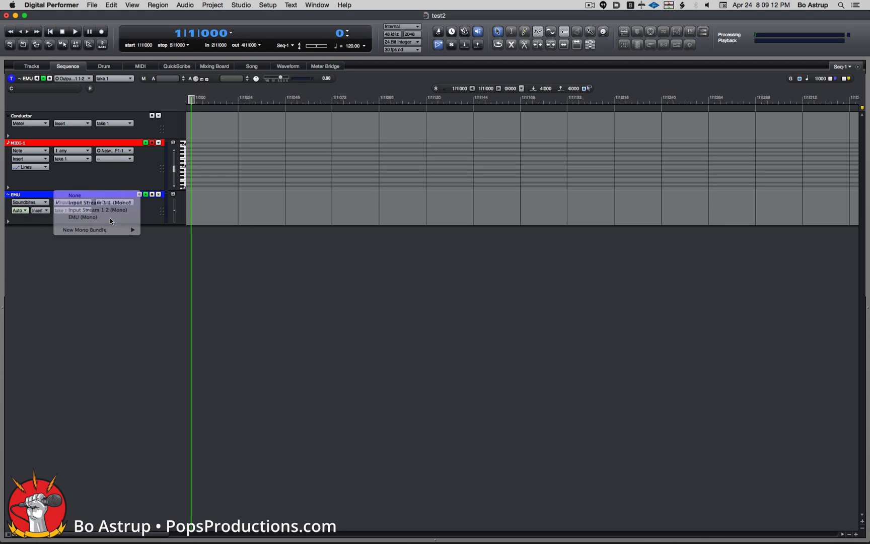
click(114, 204)
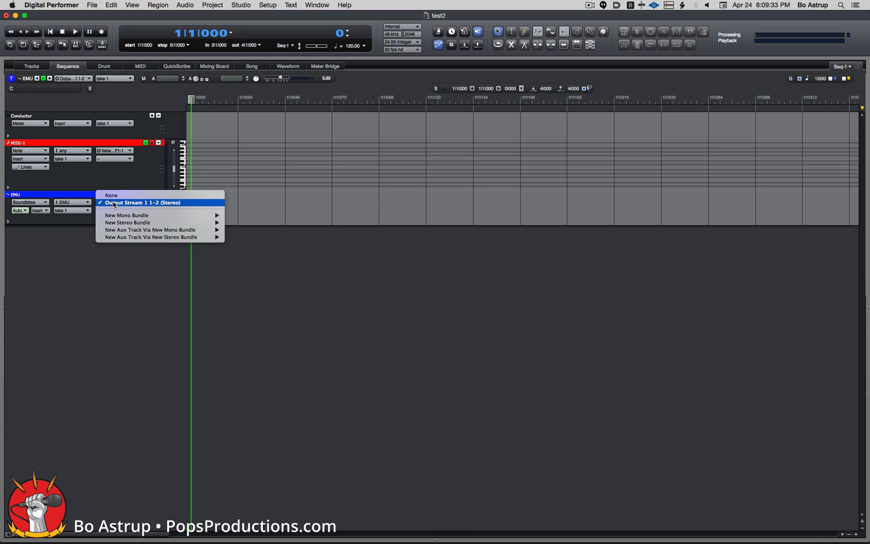
click(186, 202)
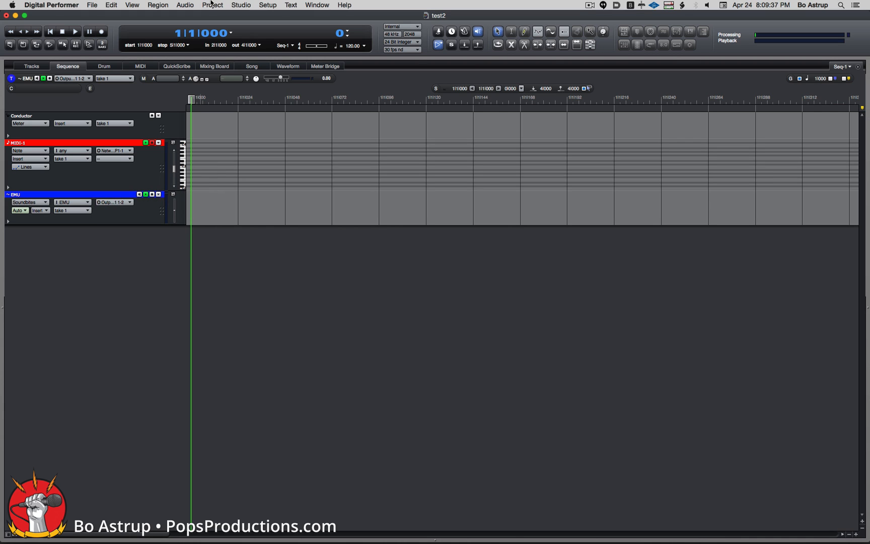
Rename the stereo output bundle Output Stream 1 1-2 as MAIN out, and close the Bundles window.
click(240, 4)
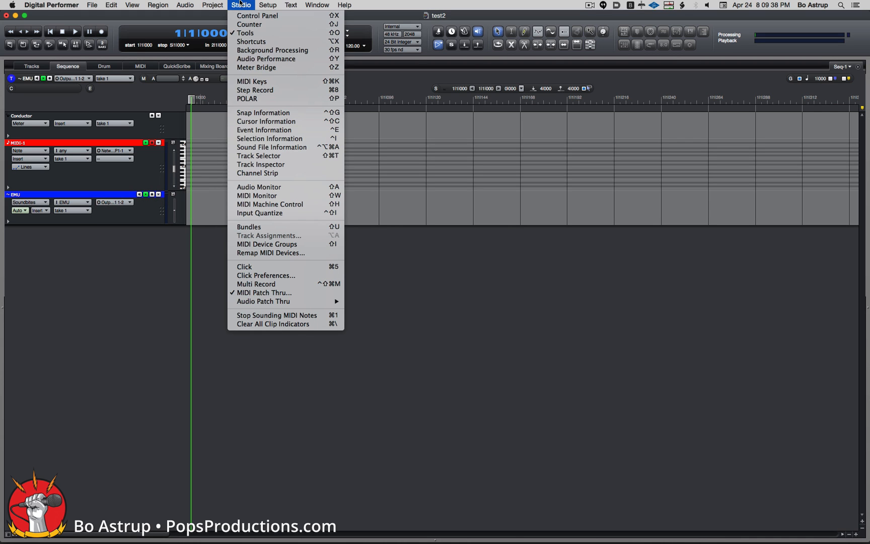
click(258, 227)
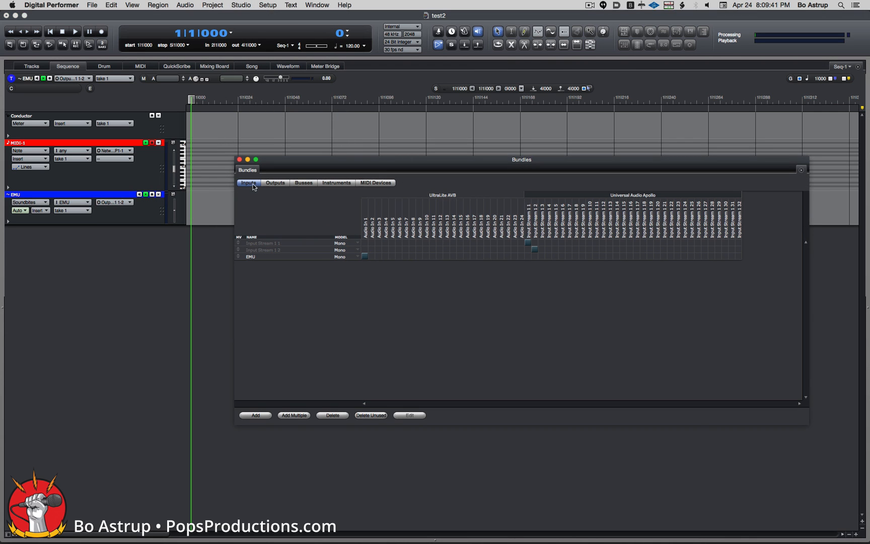
click(276, 183)
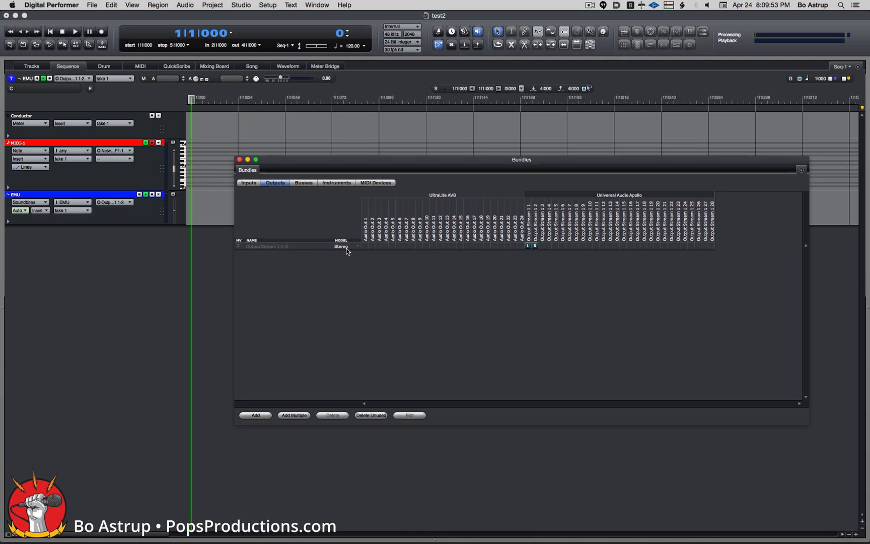
double_click(255, 246)
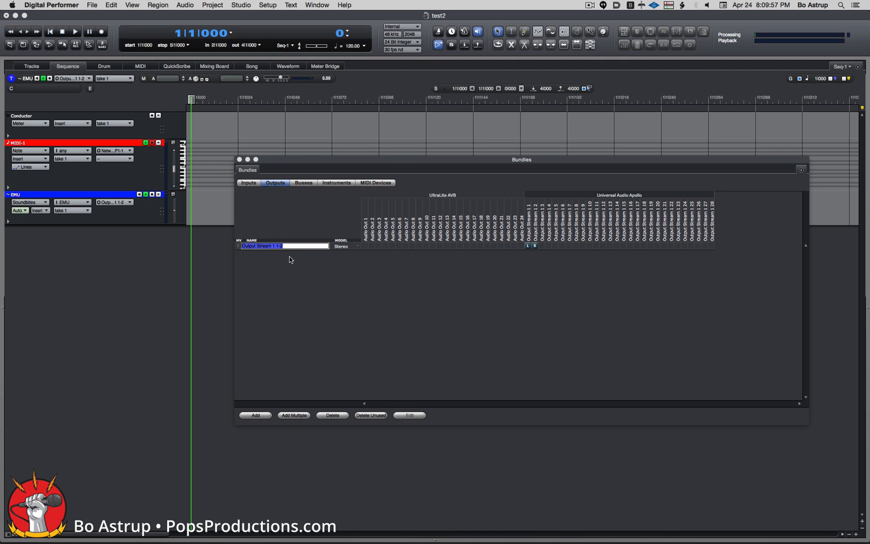
text(MAIN out)
key(Return)
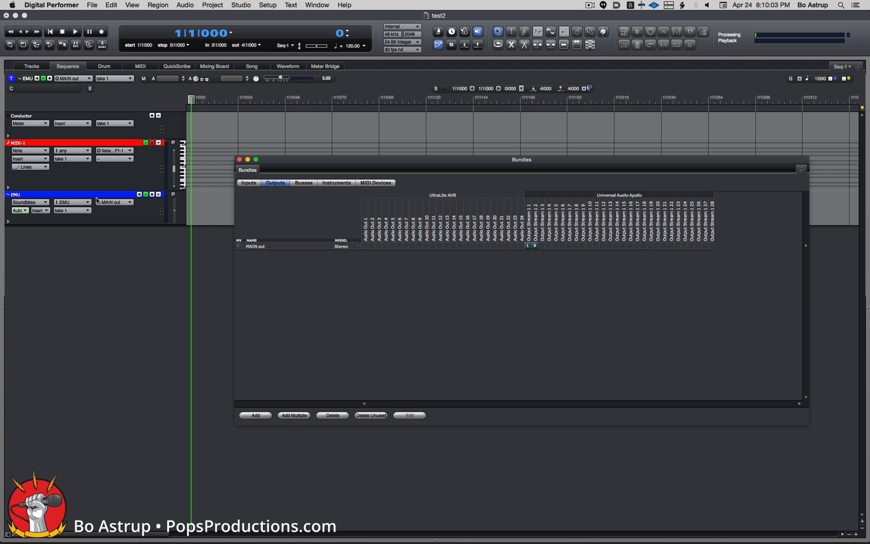
click(239, 160)
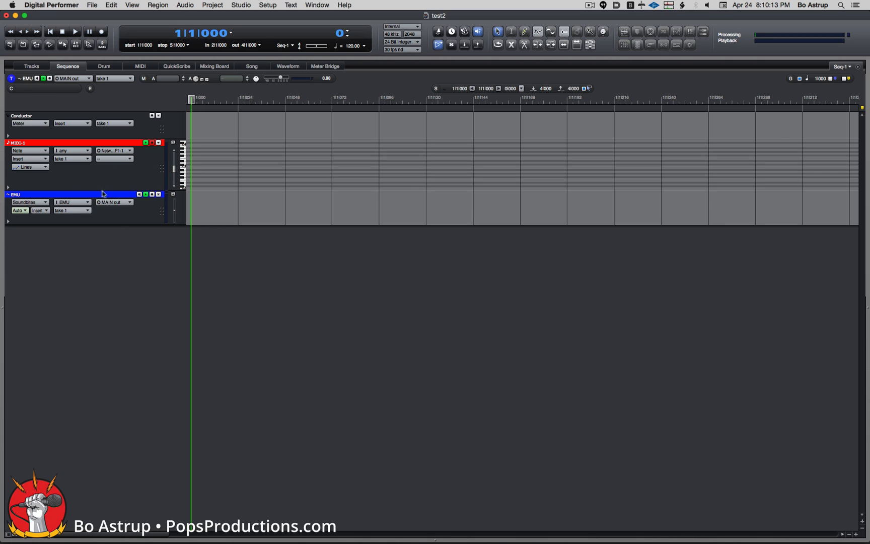
Record-enable the EMU audio track.
click(152, 194)
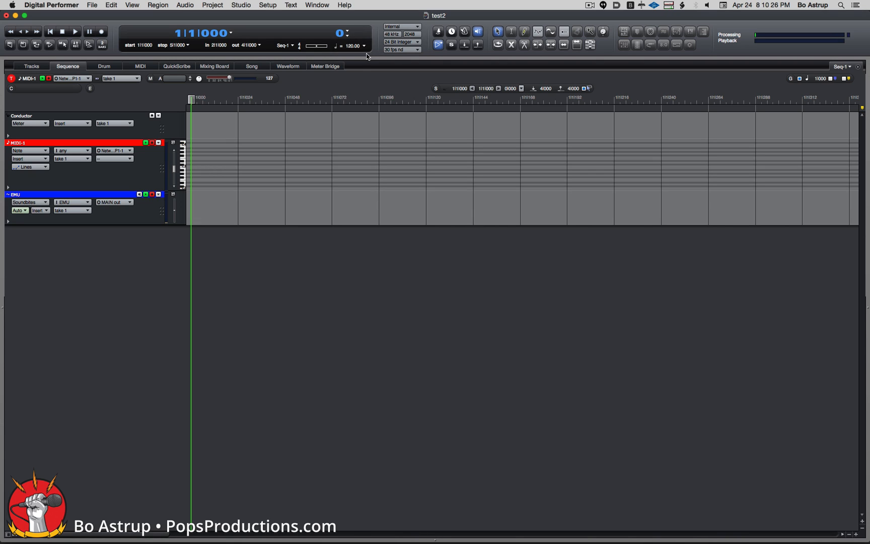
Try out other tempos for the sequence and set the tempo back to 120.
click(353, 48)
text(108)
key(Return)
text(132)
key(Return)
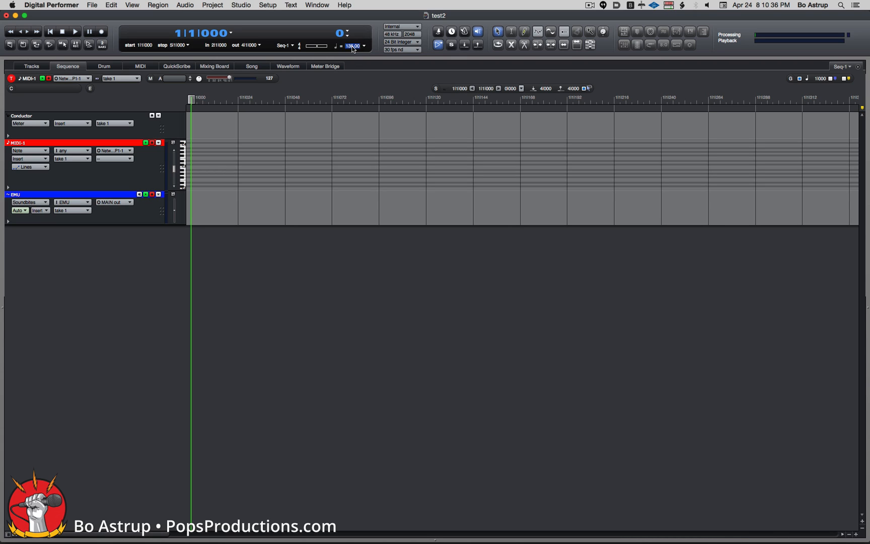
text(120)
key(Return)
Turn on the metronome click and choose MAIN out (Stereo) as its audio click output in the click preferences.
click(465, 35)
double_click(466, 33)
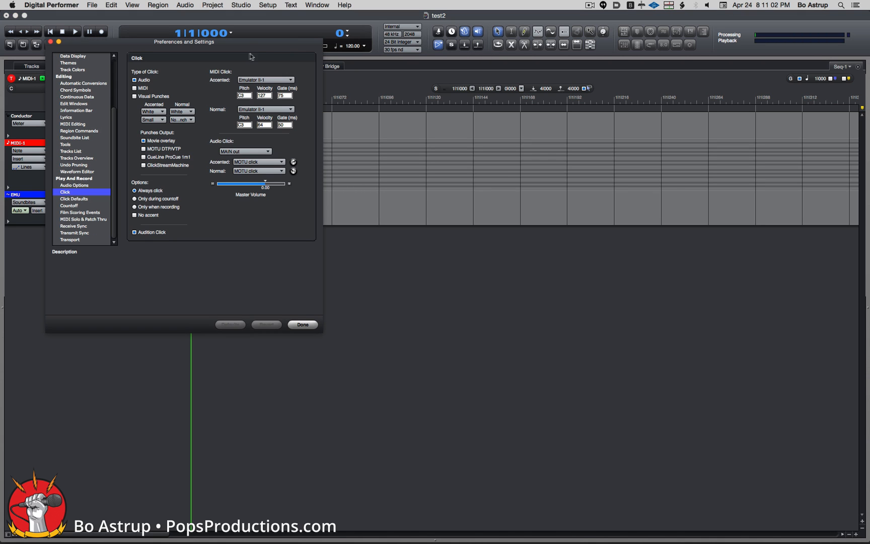
drag(244, 45, 263, 49)
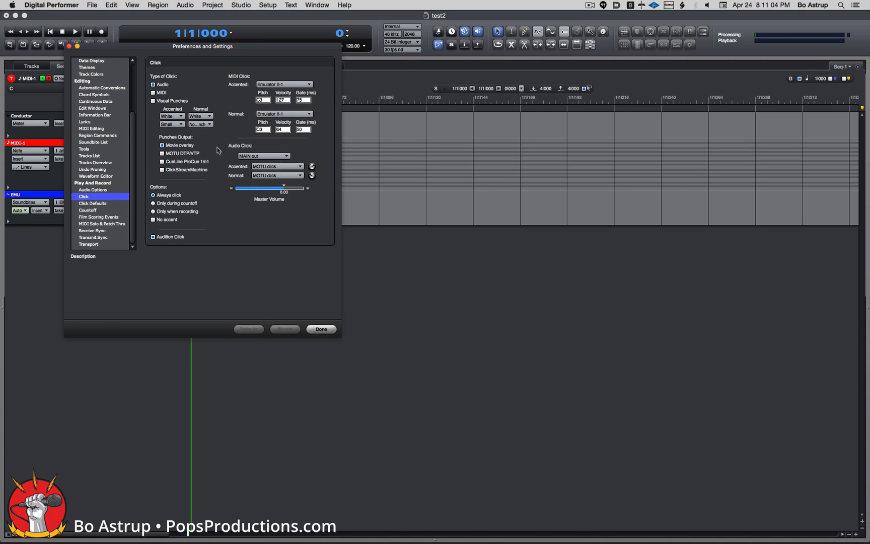
click(256, 158)
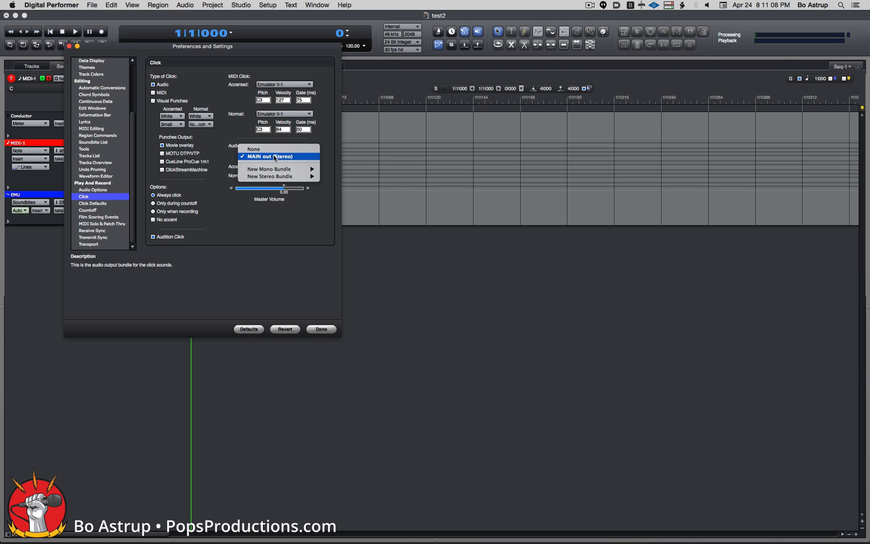
click(305, 159)
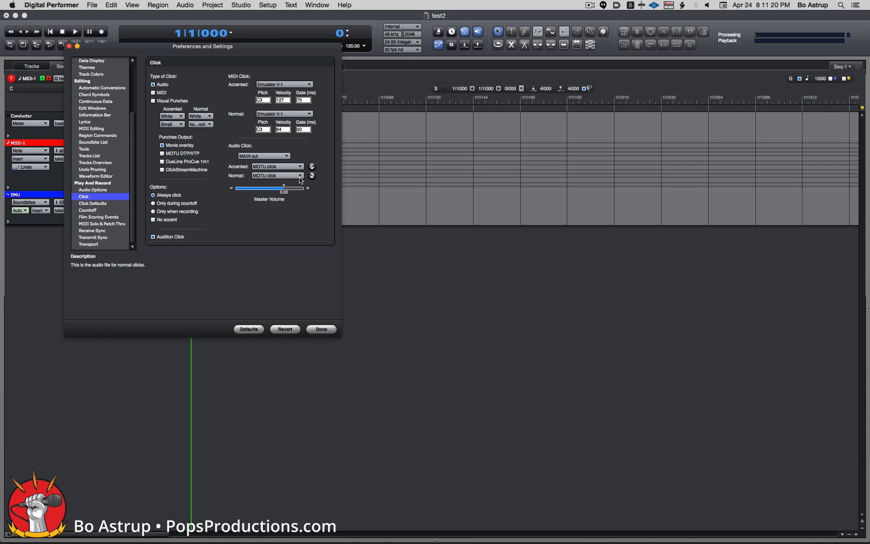
drag(292, 49, 292, 75)
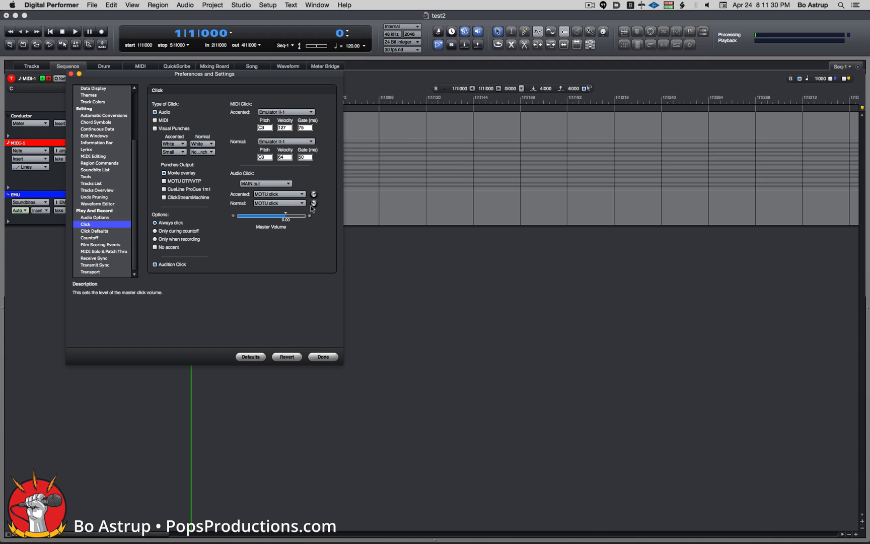
mouse_move(315, 198)
click(328, 358)
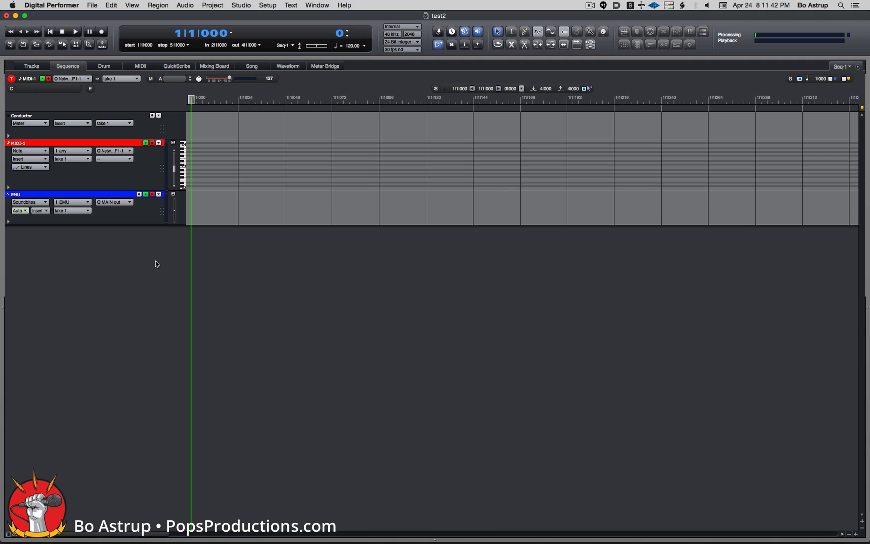
Turn on the countoff, review its preferences without changing them, and turn the countoff off again.
click(103, 46)
double_click(102, 47)
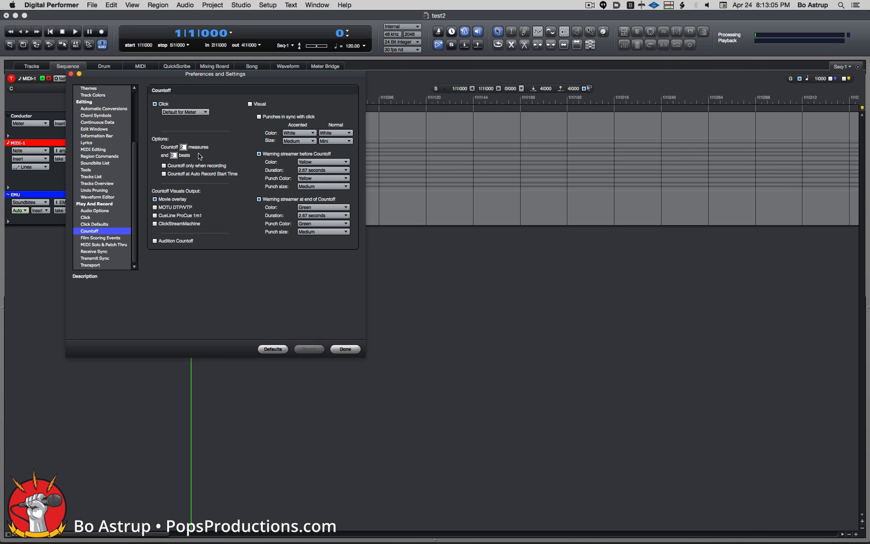
click(352, 349)
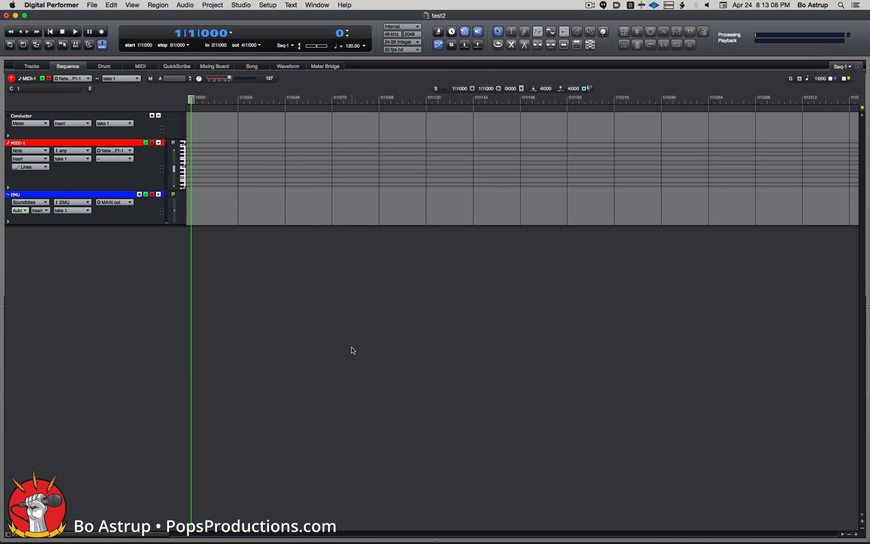
click(103, 45)
click(103, 32)
click(66, 33)
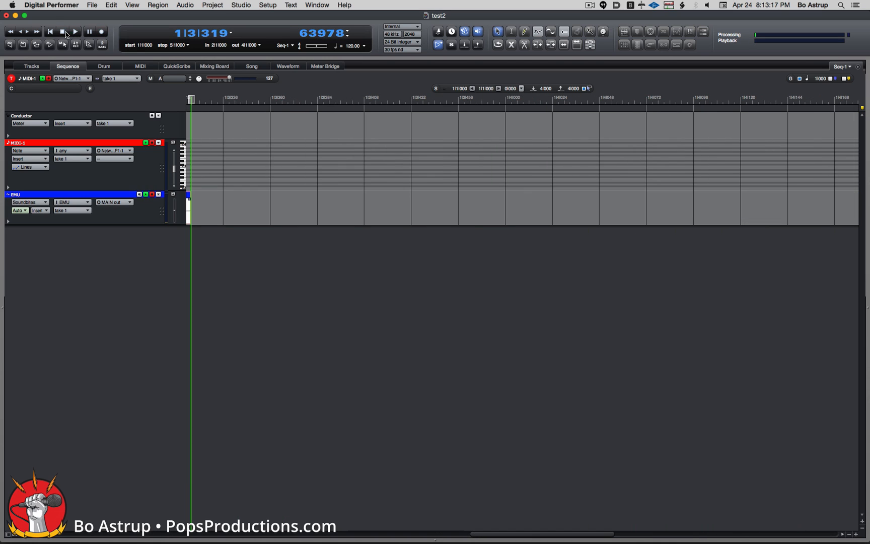
key(super+z)
click(50, 32)
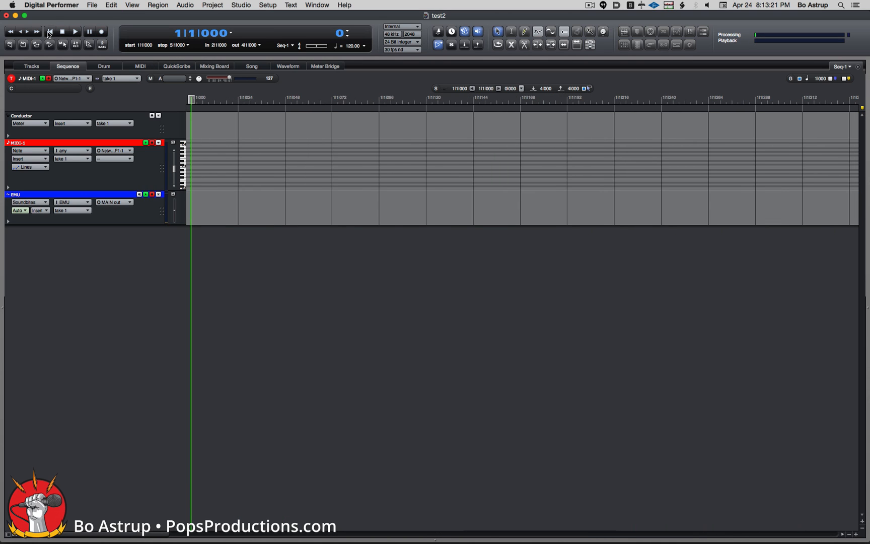
Record a take on the MIDI-1 and EMU tracks together from bar 1 to near the end of bar 15.
click(851, 536)
click(851, 535)
click(851, 536)
click(850, 535)
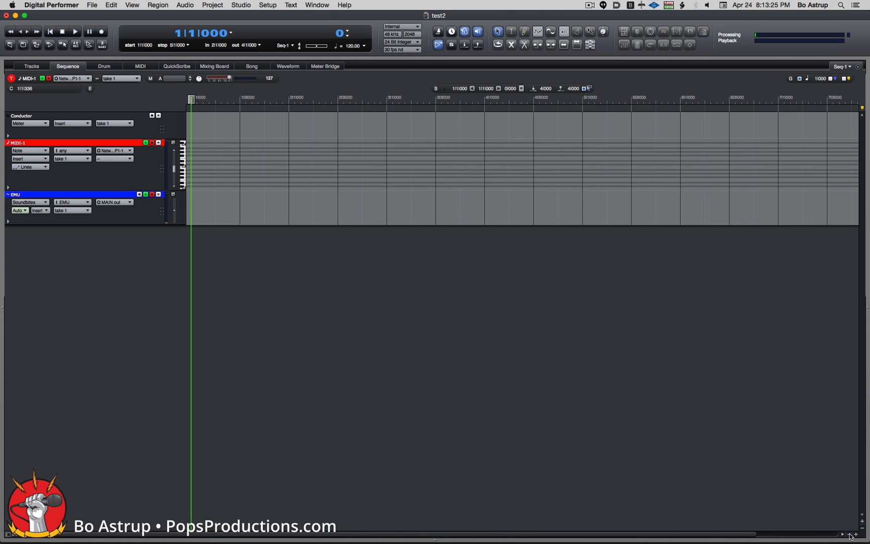
click(851, 535)
click(850, 536)
click(851, 535)
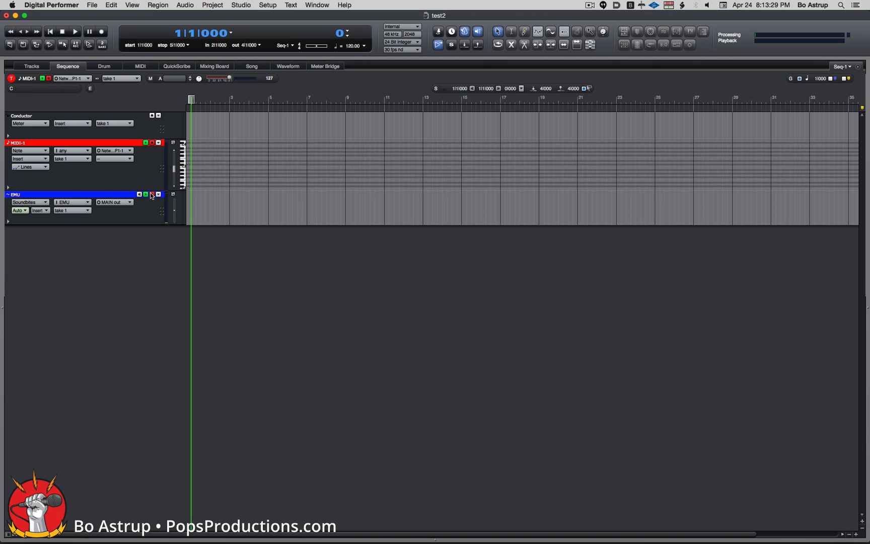
click(104, 33)
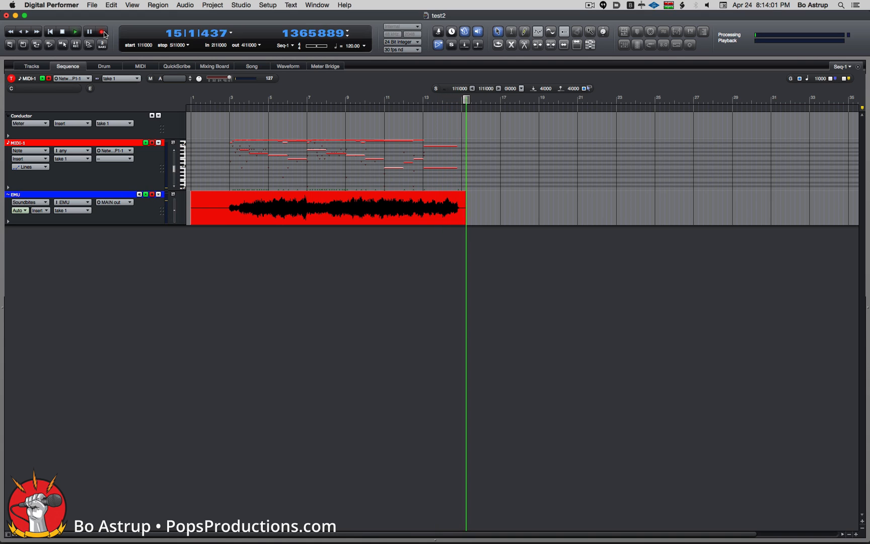
click(105, 32)
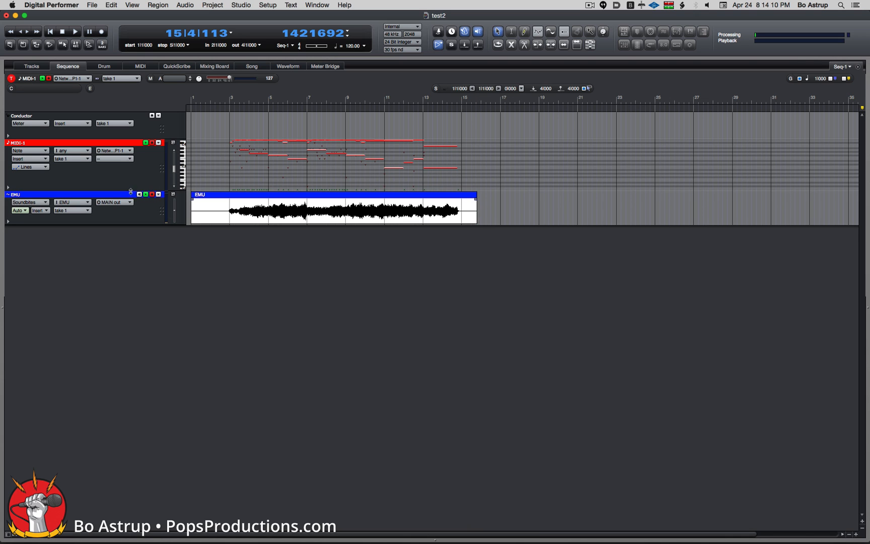
Increase the MIDI-1 track's height and view its recorded notes from bar 1 in the MIDI editor, returning to the Sequence editor.
drag(130, 191, 129, 276)
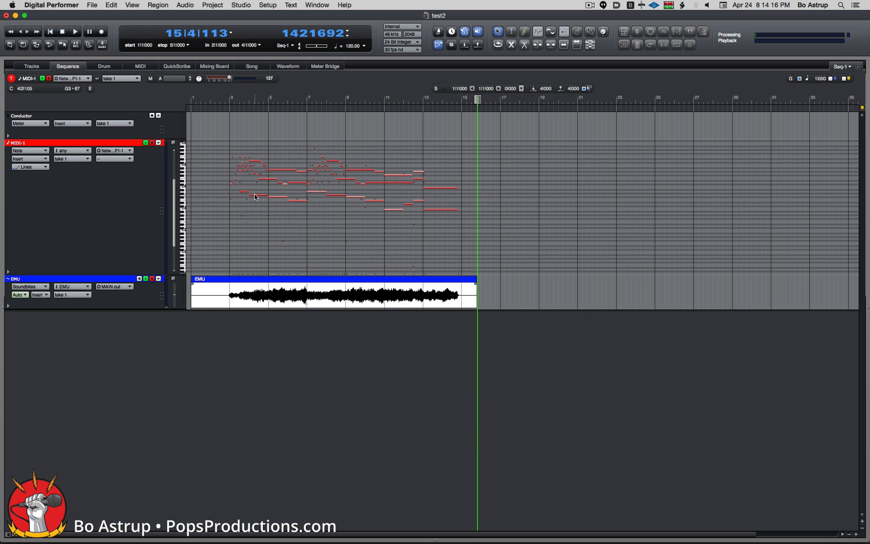
click(134, 66)
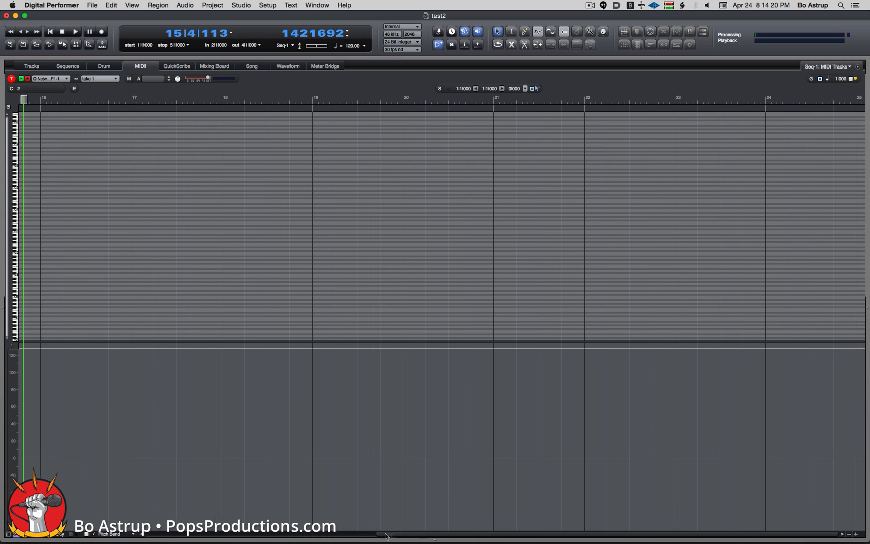
drag(410, 535, 177, 535)
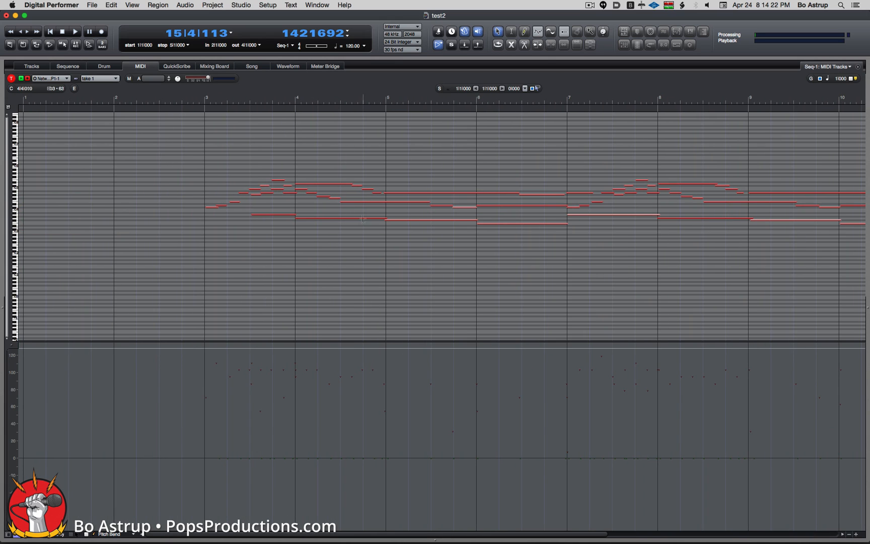
click(72, 66)
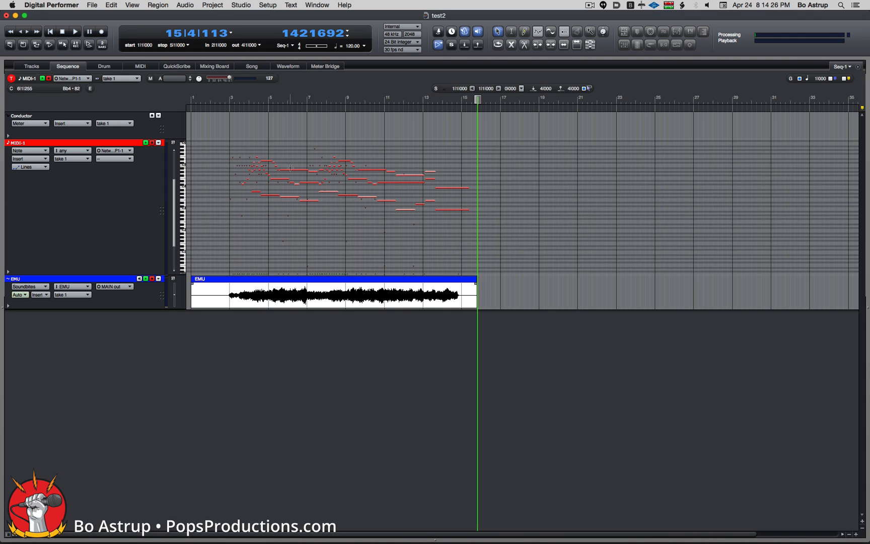
Try moving a long MIDI-1 note around bars 5 and 6 to a higher pitch, and undo the move.
drag(290, 169, 290, 158)
key(super+z)
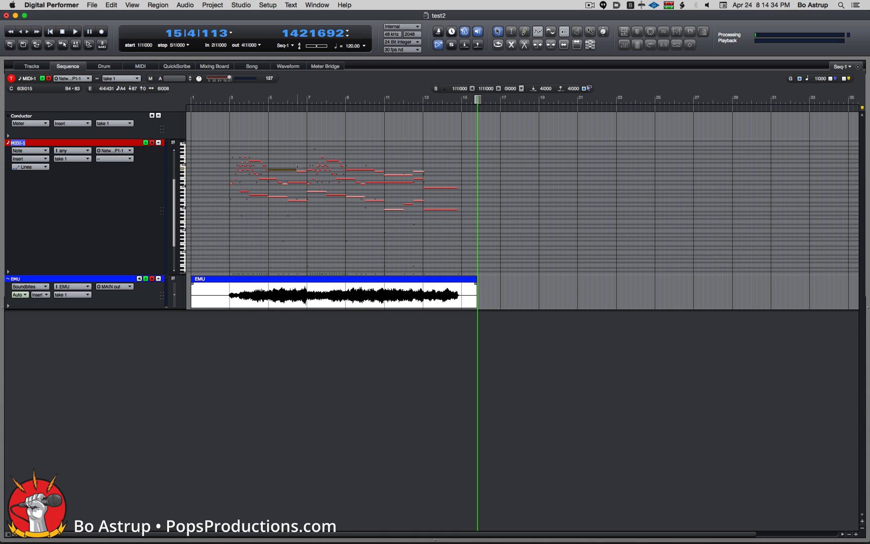
In the MIDI editor, raise the velocity of bar 3's first note to about 80 and lower the loudest bar 7 note to about 110.
click(141, 66)
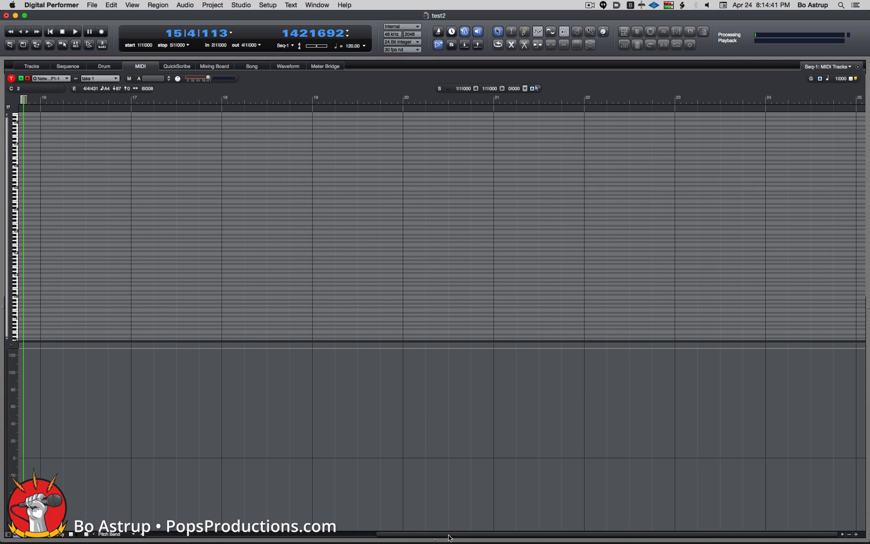
drag(450, 538, 234, 535)
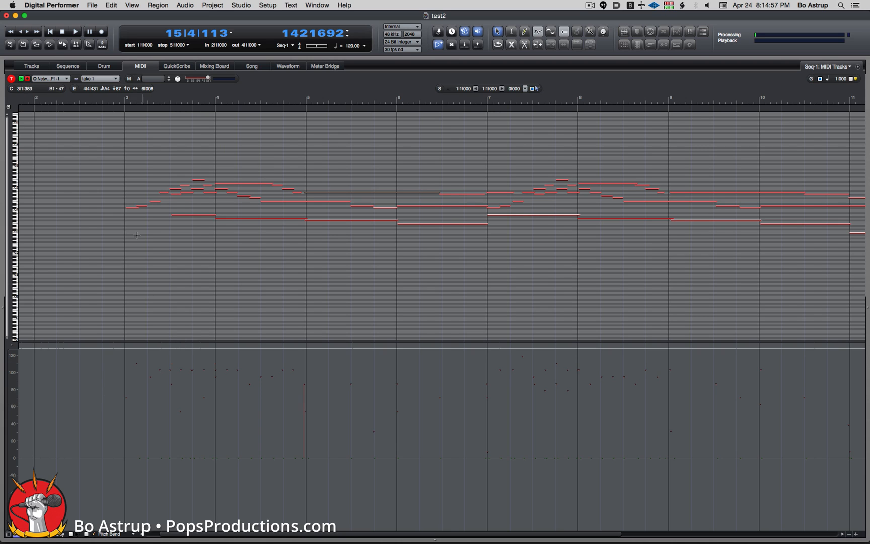
click(130, 207)
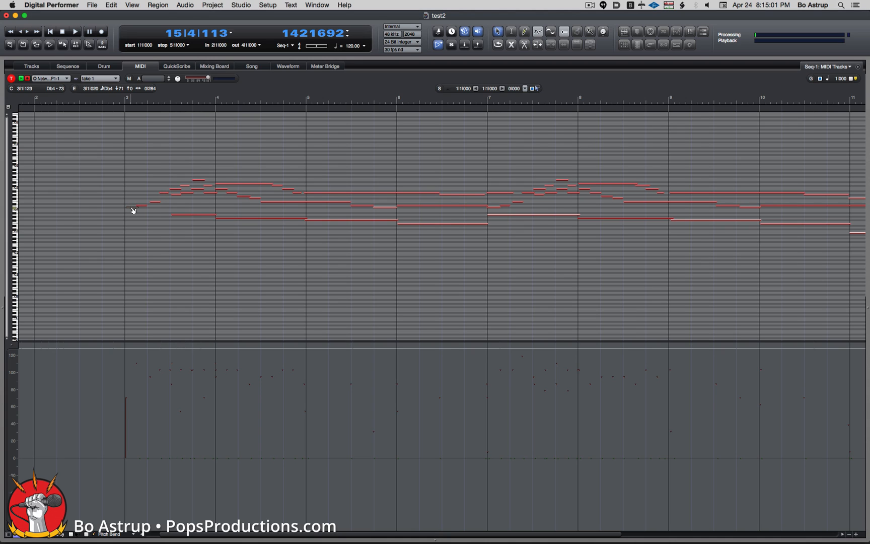
click(122, 398)
click(126, 374)
click(106, 384)
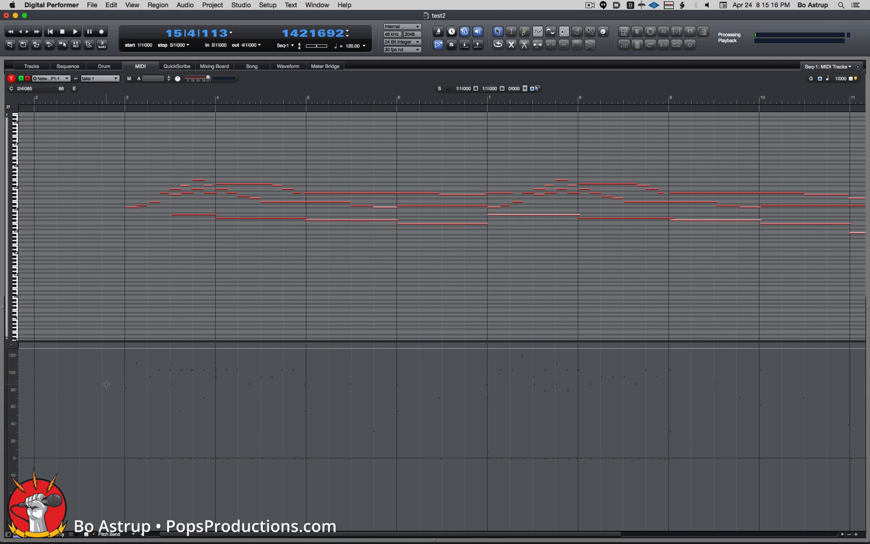
click(523, 357)
click(508, 410)
Try raising the velocities of the notes from bar 3 to early bar 7 together, undo the change, and deselect the notes.
drag(108, 174, 509, 235)
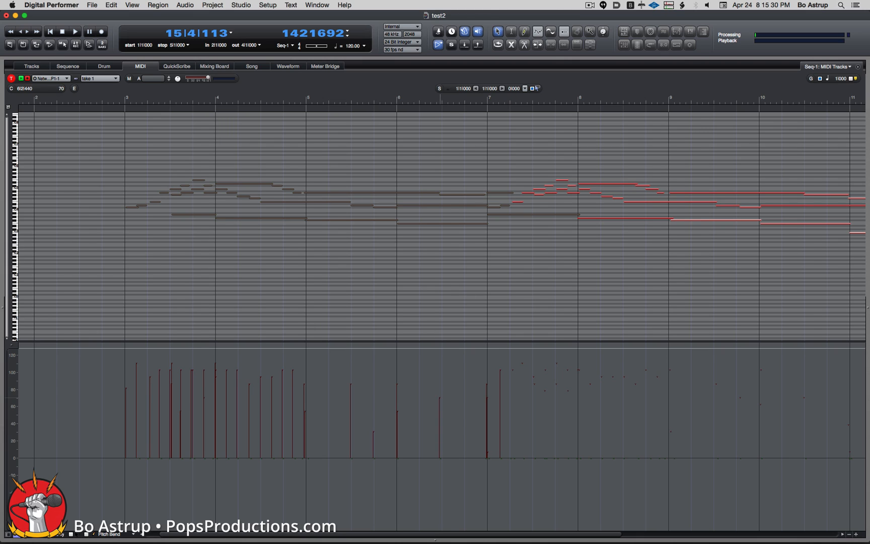
drag(439, 398, 440, 378)
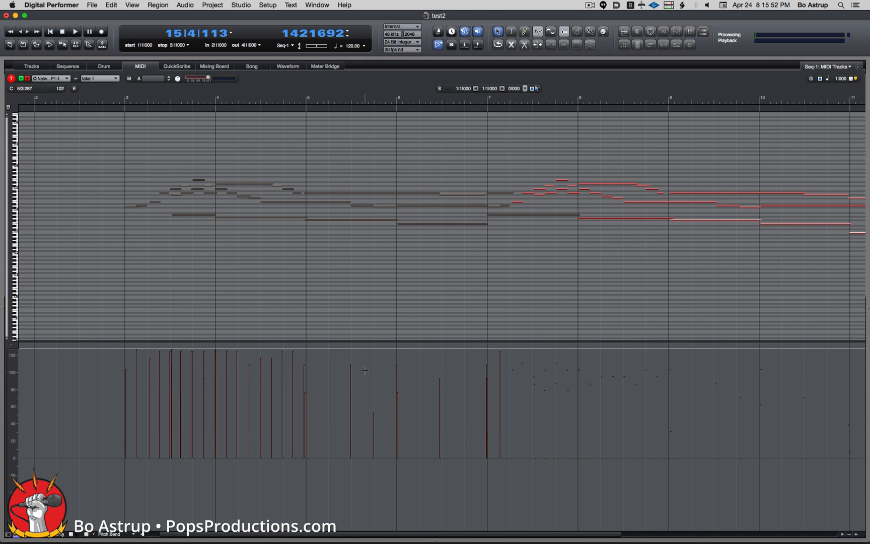
key(super+z)
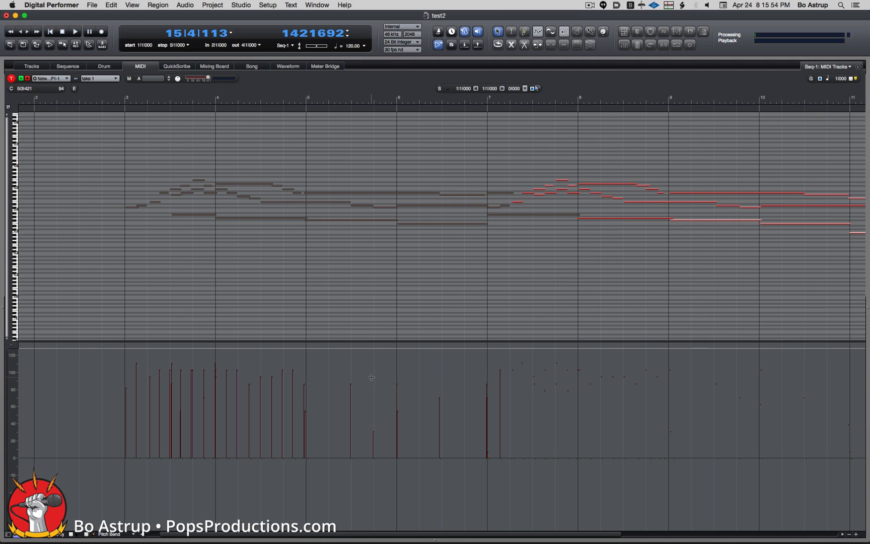
click(108, 370)
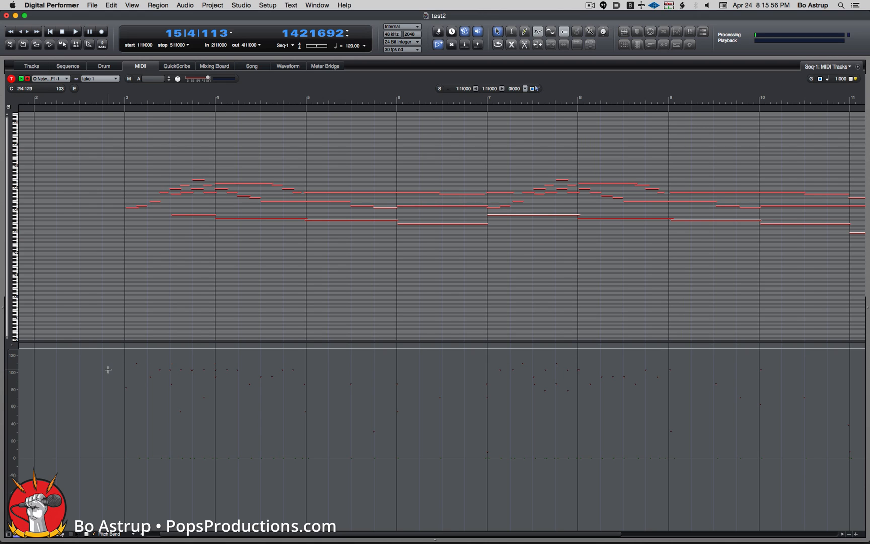
Place the playhead just after the start of bar 3 and examine the first note's timing against the beat up close.
click(126, 104)
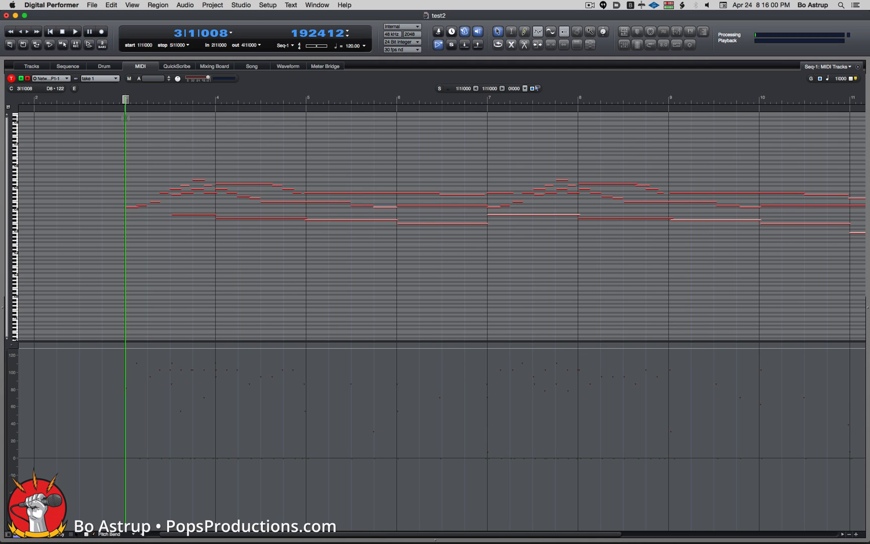
key(super+Right)
key(super+Right)
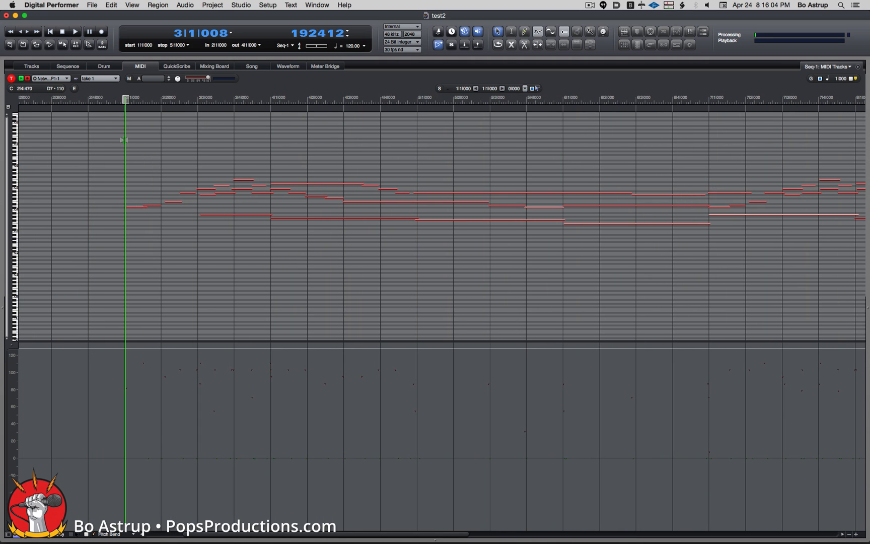
key(super+Right)
key(super+Right)
key(super+Right)
key(super+Right)
key(super+Right)
key(super+Right)
key(super+Right)
key(super+Right)
key(super+Right)
key(super+Right)
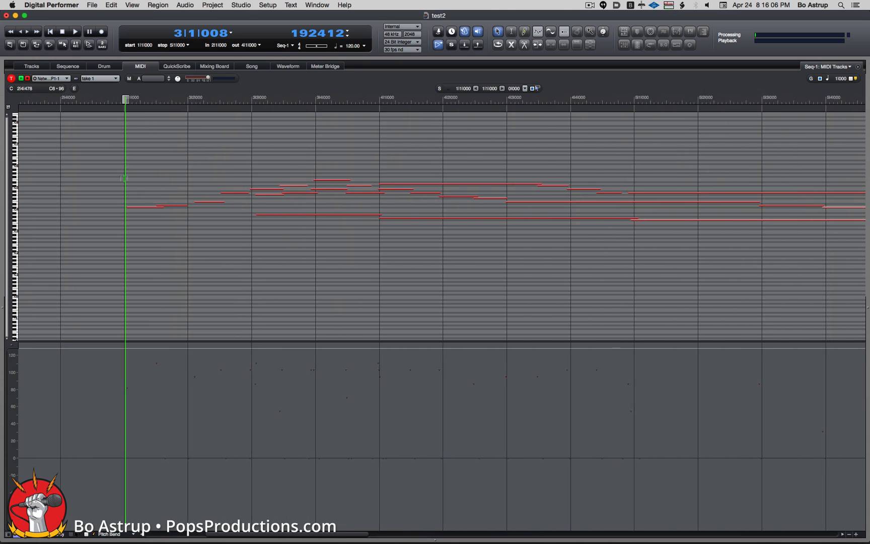
key(super+Right)
key(super+Right)
key(super+Right)
key(super+Right)
key(super+Right)
key(super+Right)
key(super+Right)
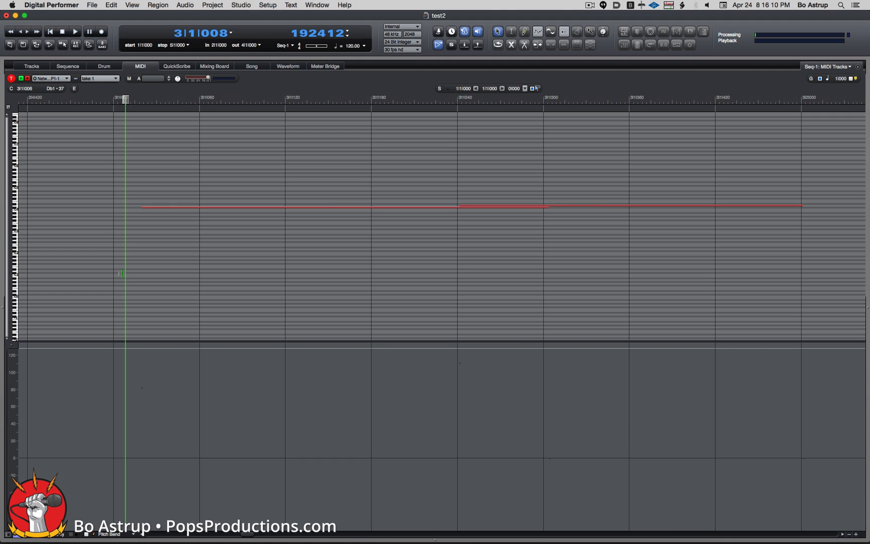
key(super+Left)
key(super+Left)
key(super+Left)
key(super+Left)
key(super+Left)
key(super+Left)
key(super+Left)
key(super+Left)
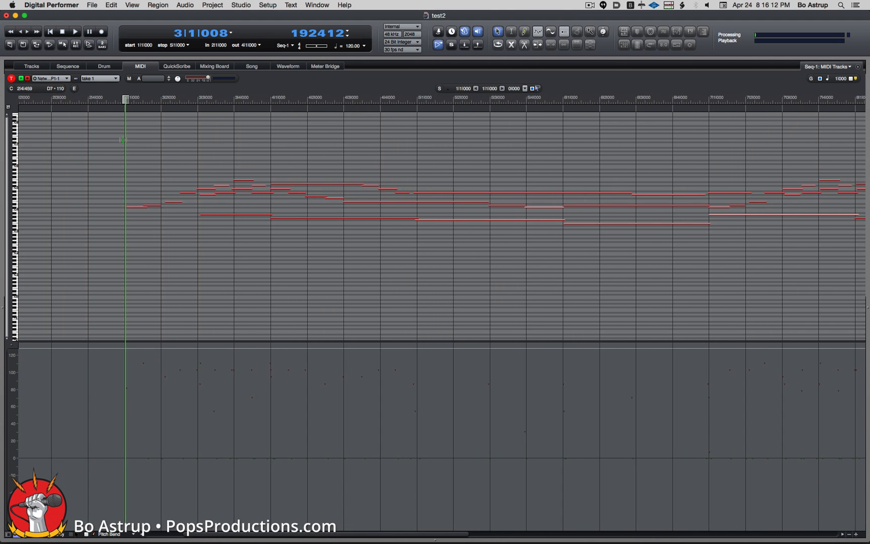
Move all MIDI-1 notes earlier together so that the first note starts exactly on the downbeat of bar 3.
key(super+Right)
key(super+Right)
key(super+Right)
key(super+Right)
key(super+Right)
key(super+Right)
key(super+Right)
key(super+Right)
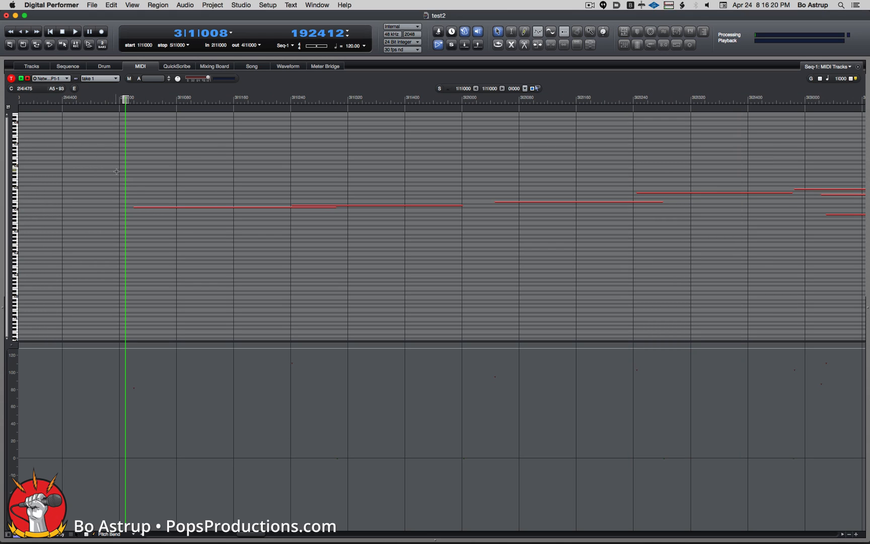
key(super+a)
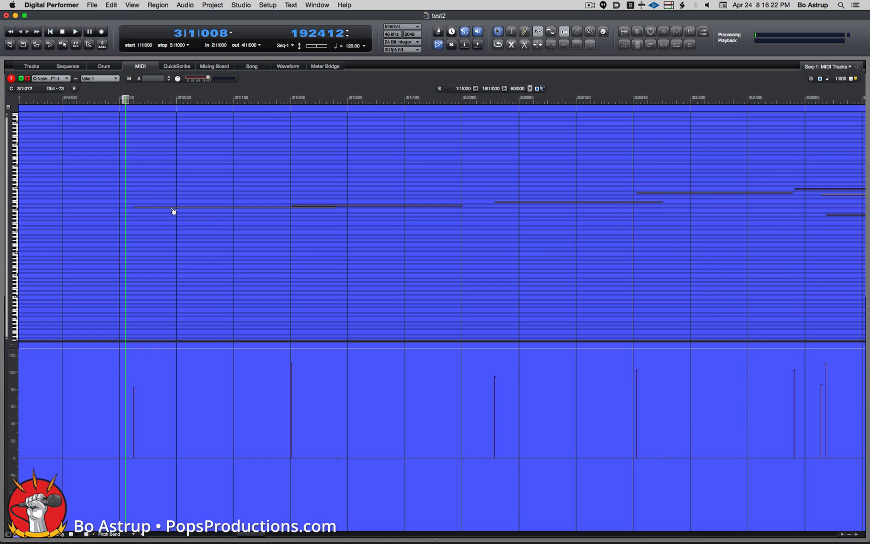
drag(174, 211, 159, 211)
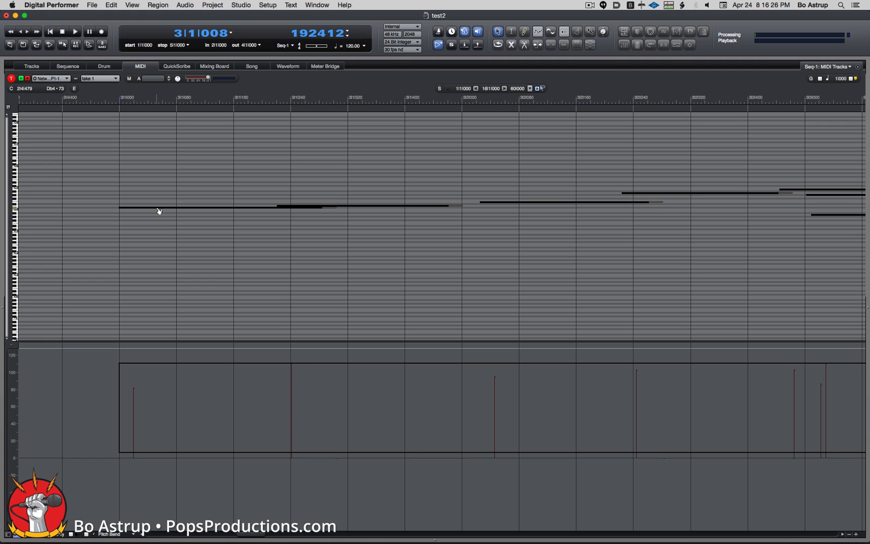
drag(159, 211, 159, 211)
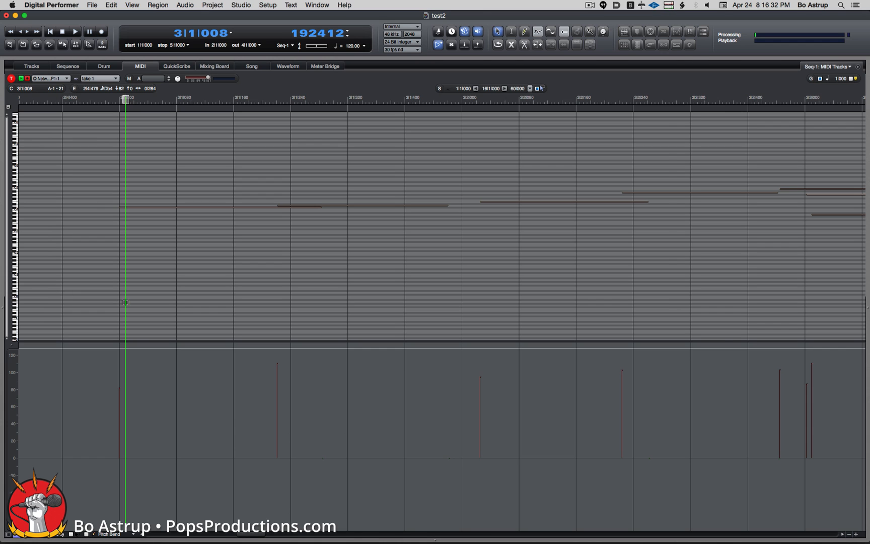
key(super+Left)
key(super+Left)
key(super+Left)
key(super+Left)
key(super+Left)
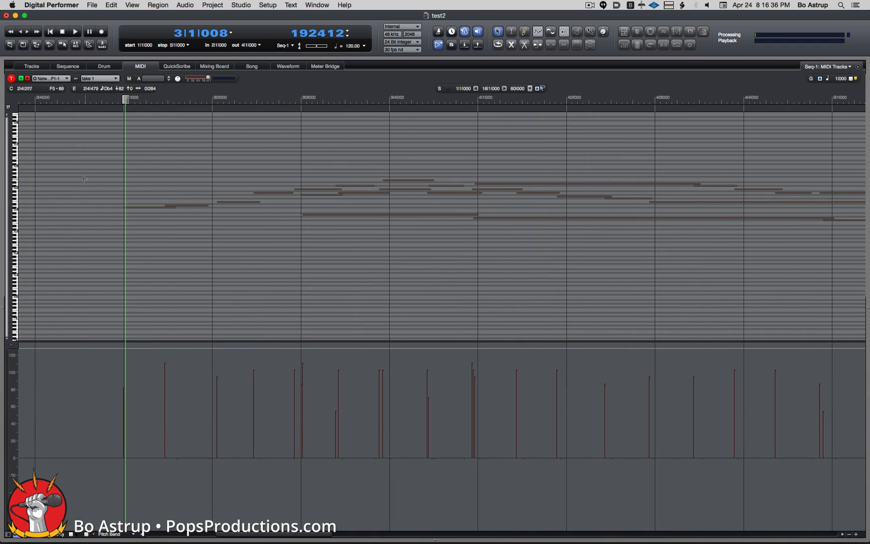
In the Sequence editor, trim the empty start of the EMU soundbite to just before bar 3.
click(57, 67)
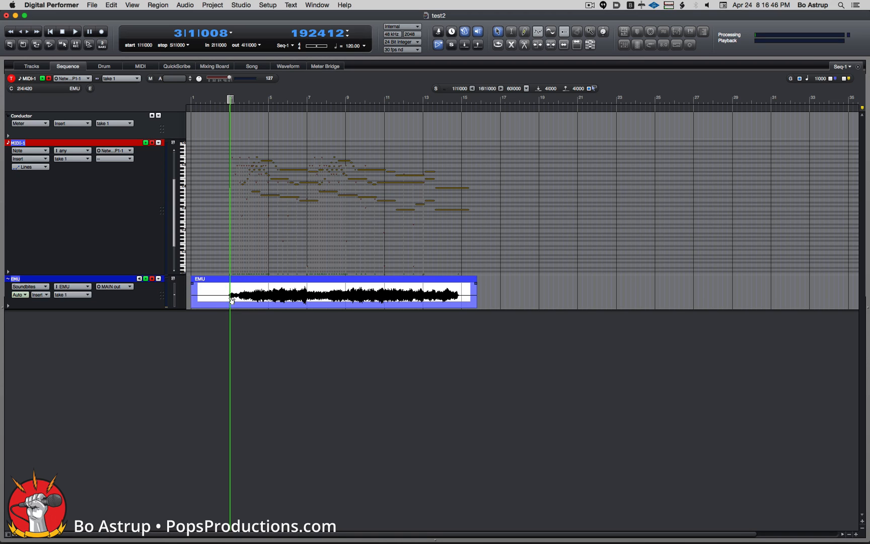
click(38, 67)
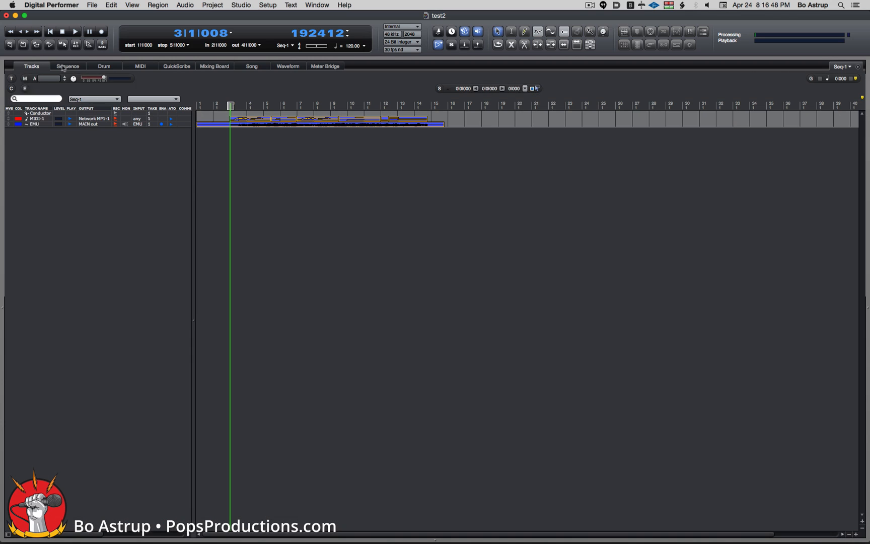
click(74, 68)
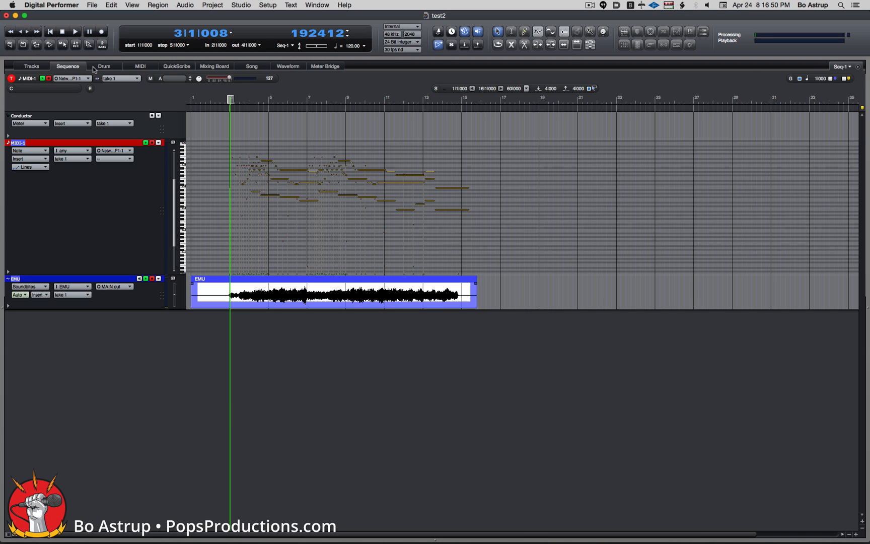
click(135, 68)
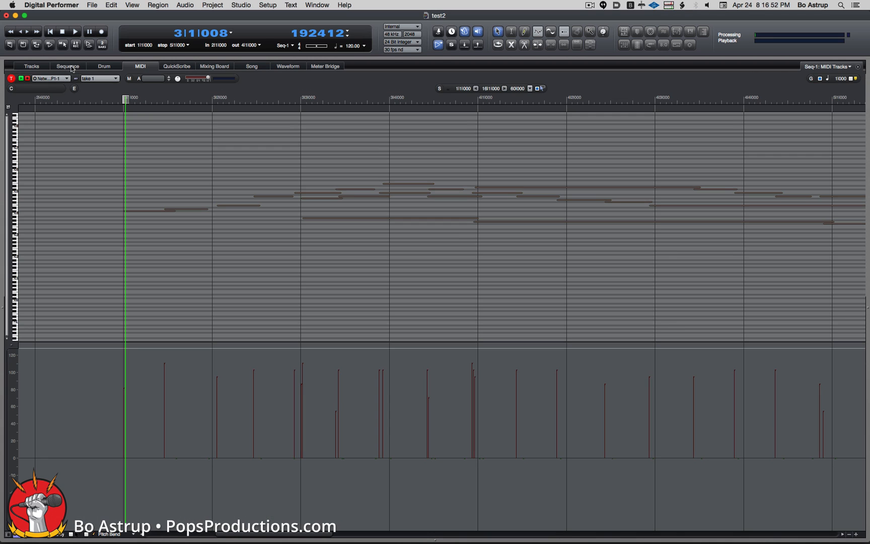
click(72, 69)
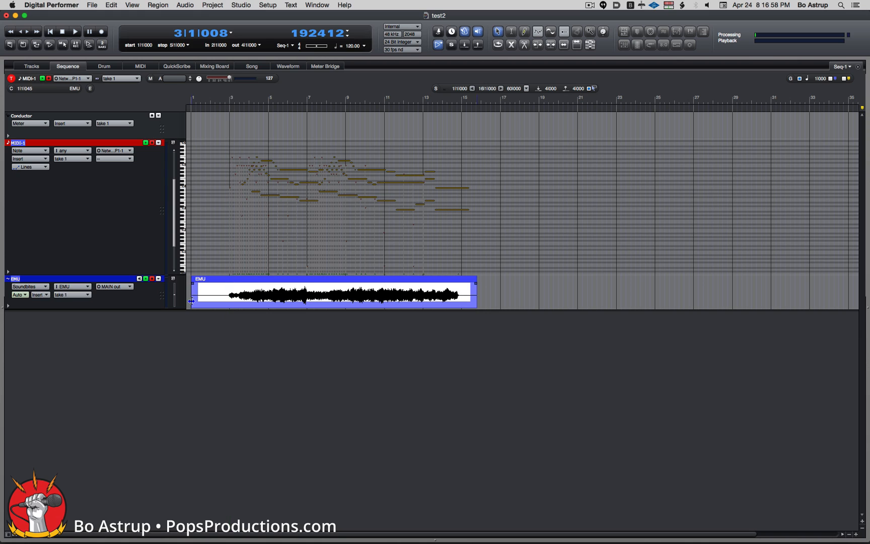
drag(192, 300, 223, 301)
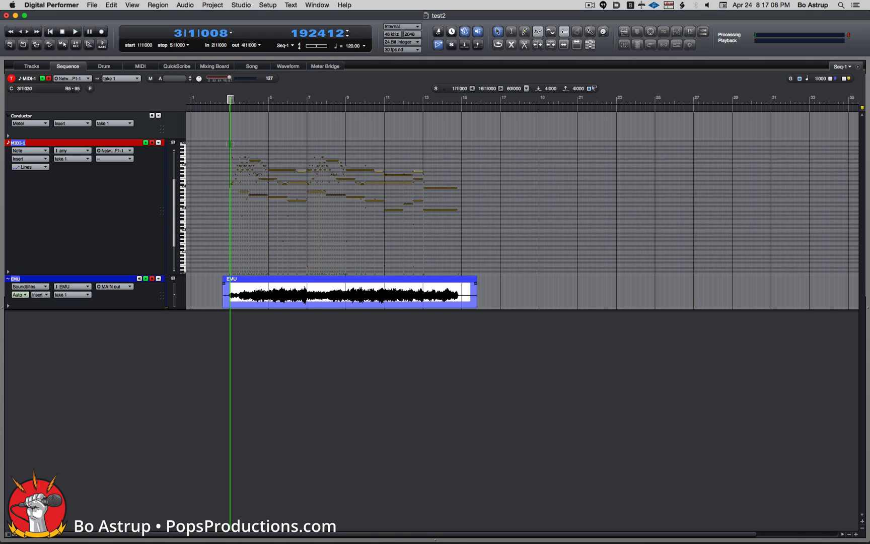
Examine up close how the start of the EMU audio lines up with the MIDI-1 notes at bar 3.
key(super+Right)
key(super+Right)
key(super+Right)
key(super+Right)
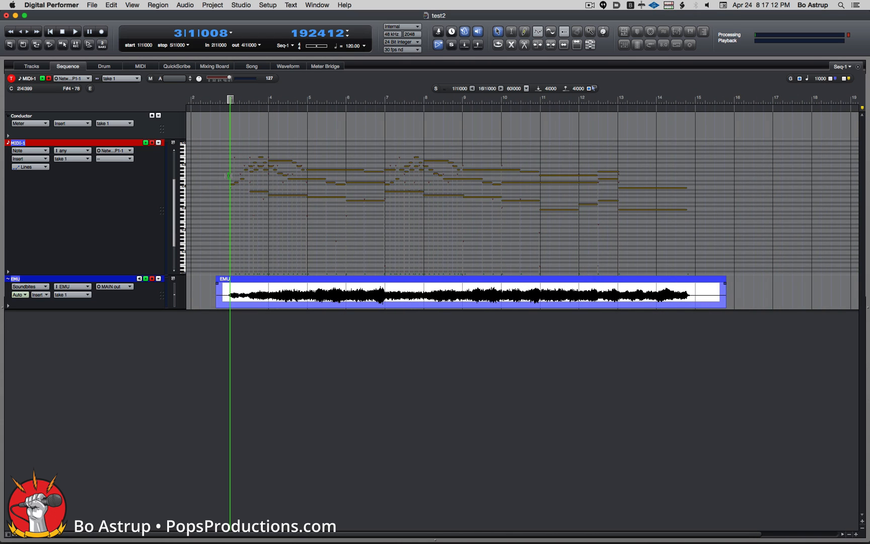
key(super+Right)
key(super+Right)
key(super+Right)
key(super+Right)
key(super+Right)
key(super+Right)
key(super+Right)
key(super+Right)
key(super+Right)
key(super+Right)
key(super+Right)
key(super+Right)
key(super+Right)
key(super+Right)
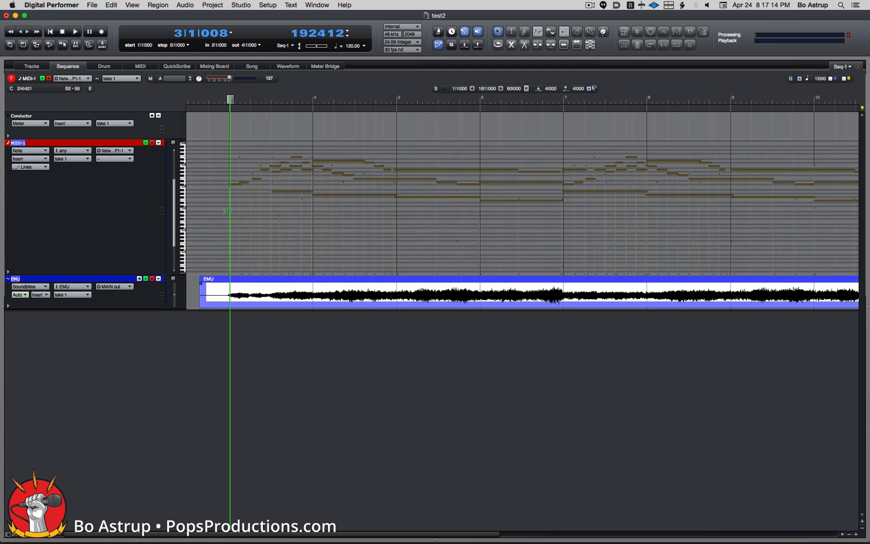
key(super+Right)
key(super+Right)
key(super+Right)
key(super+Right)
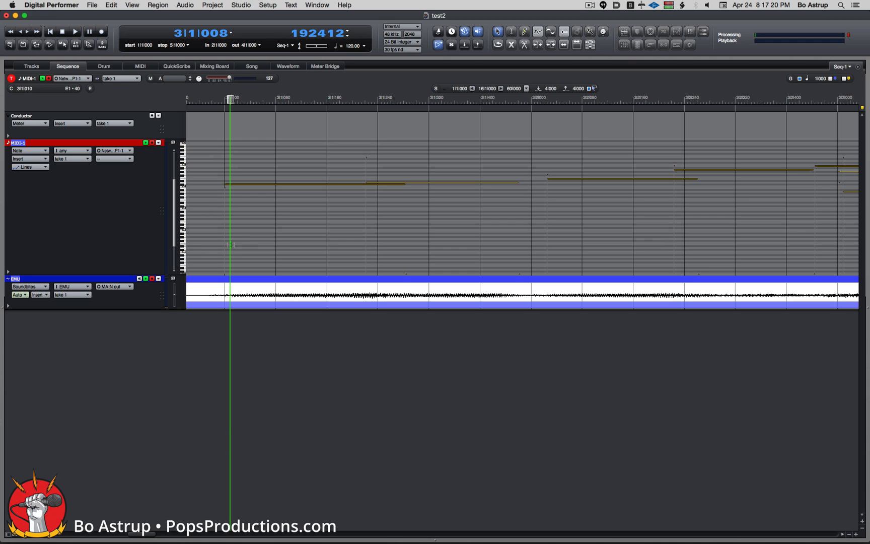
key(super+Left)
key(super+Left)
key(super+Left)
key(super+Left)
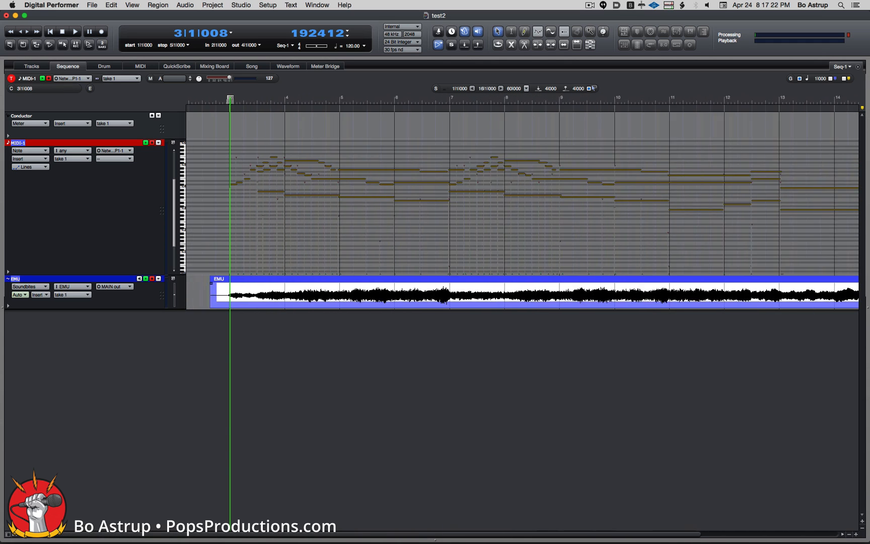
key(super+Left)
key(super+Left)
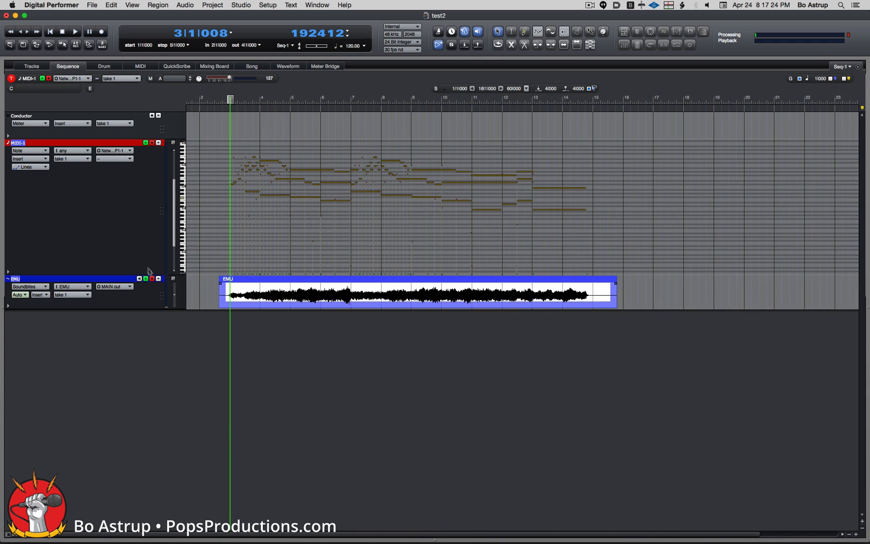
In the Mixing Board, disarm recording on the MIDI-1 and EMU tracks and set the playback position to 3|1|000.
click(208, 67)
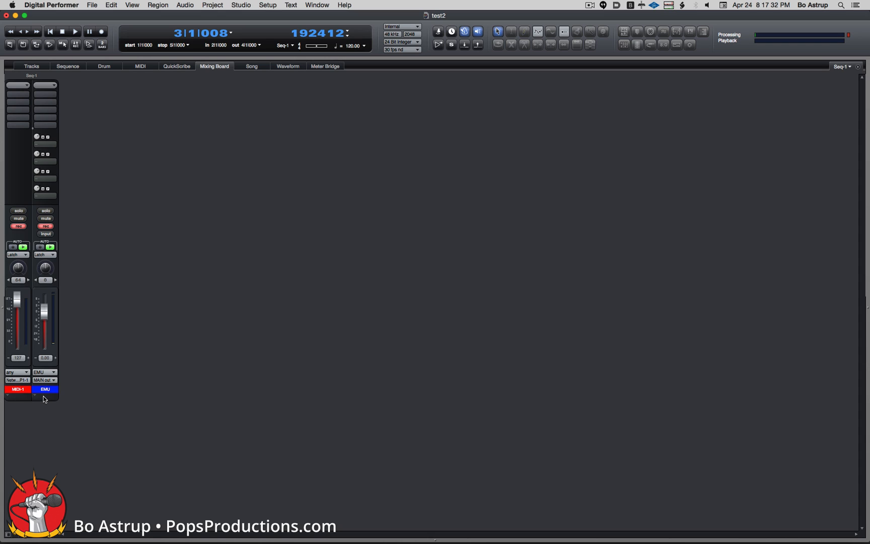
click(18, 227)
click(47, 227)
click(225, 39)
text(0)
key(Return)
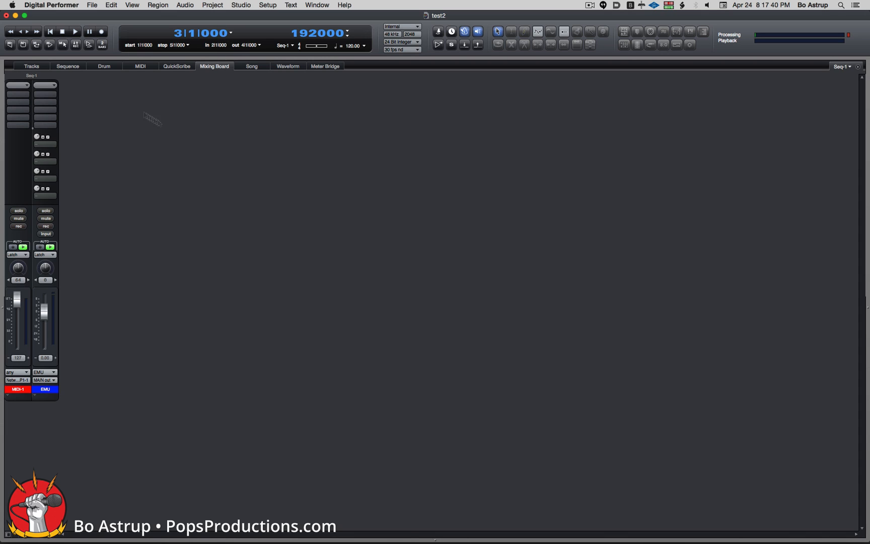
Add a master fader track to the Mixing Board and lower its fader to about -12.5 dB.
click(209, 5)
mouse_move(208, 18)
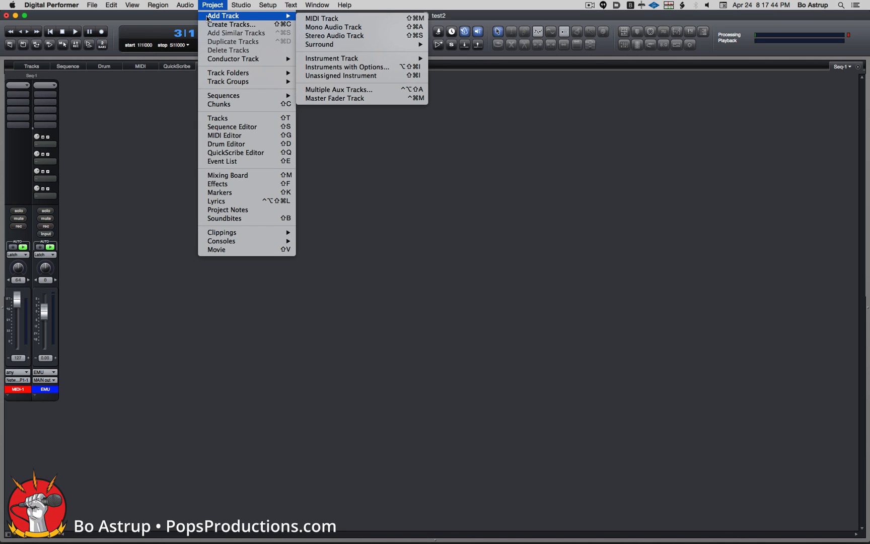
key(shift+m)
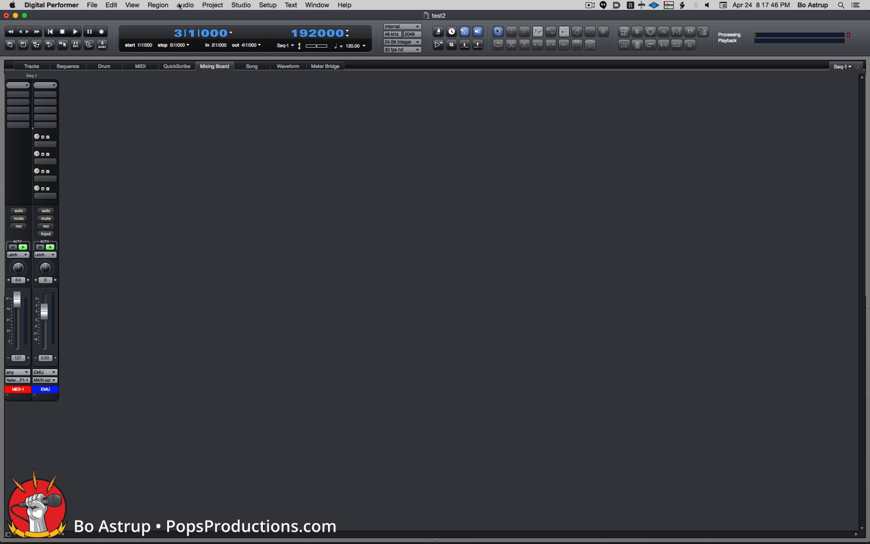
click(209, 4)
mouse_move(210, 18)
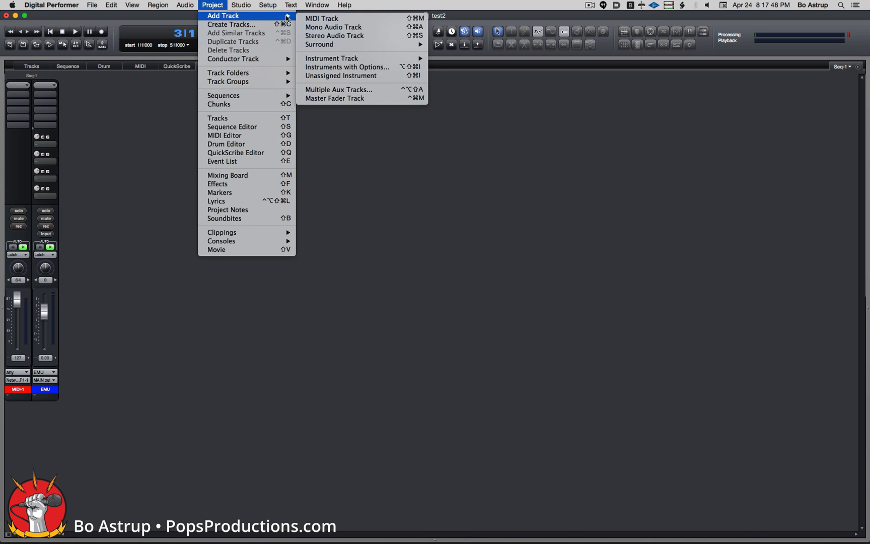
click(321, 98)
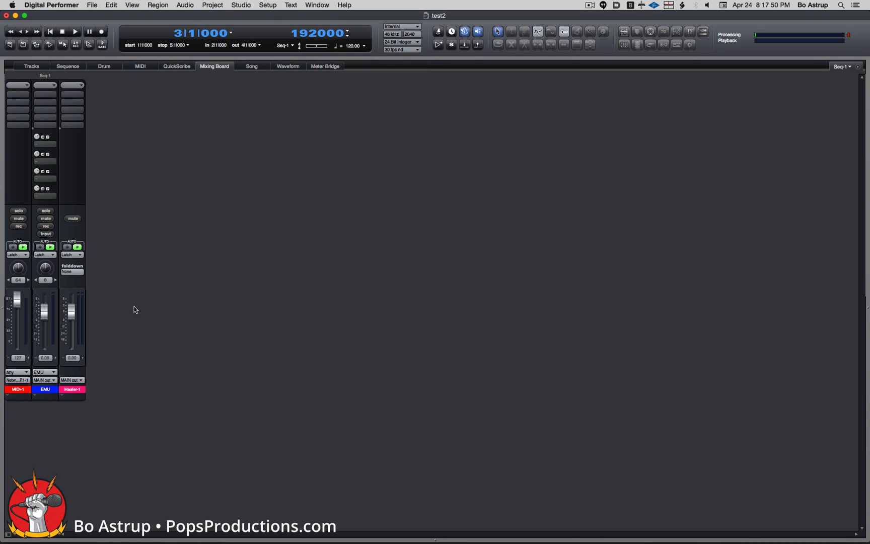
drag(72, 323, 72, 332)
Play the mix from bar 3 to check the levels, turning off the metronome click partway through.
key(space)
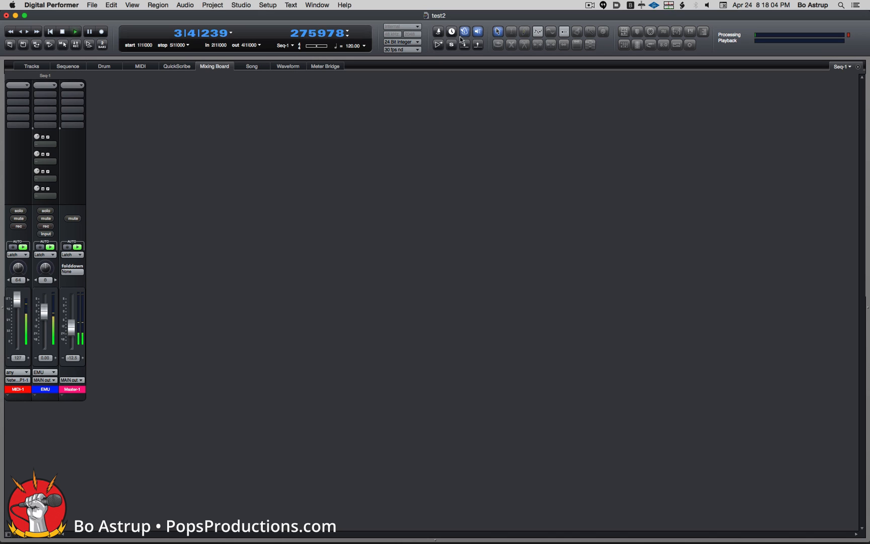
key(space)
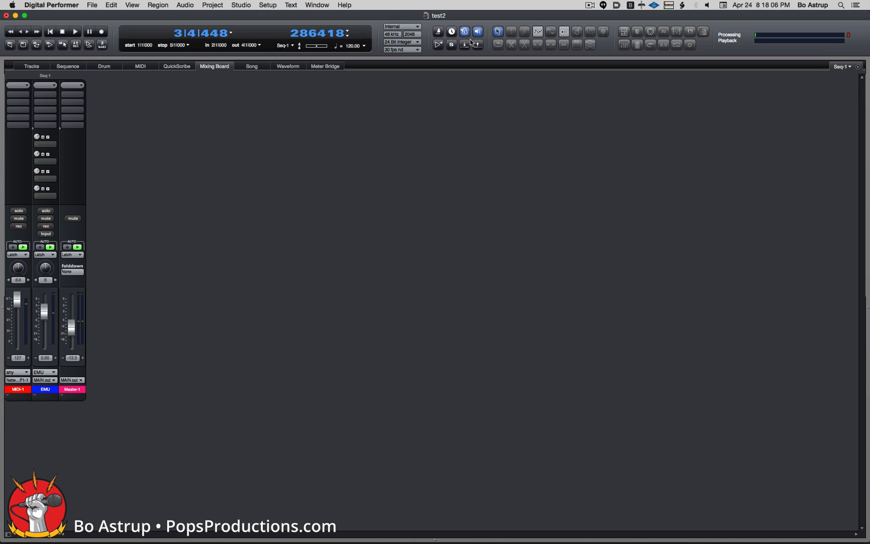
click(464, 34)
key(space)
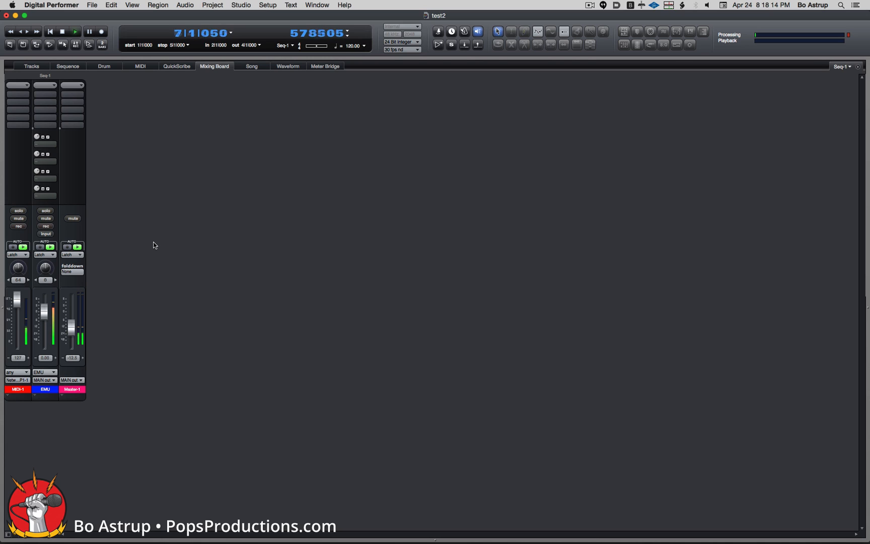
key(space)
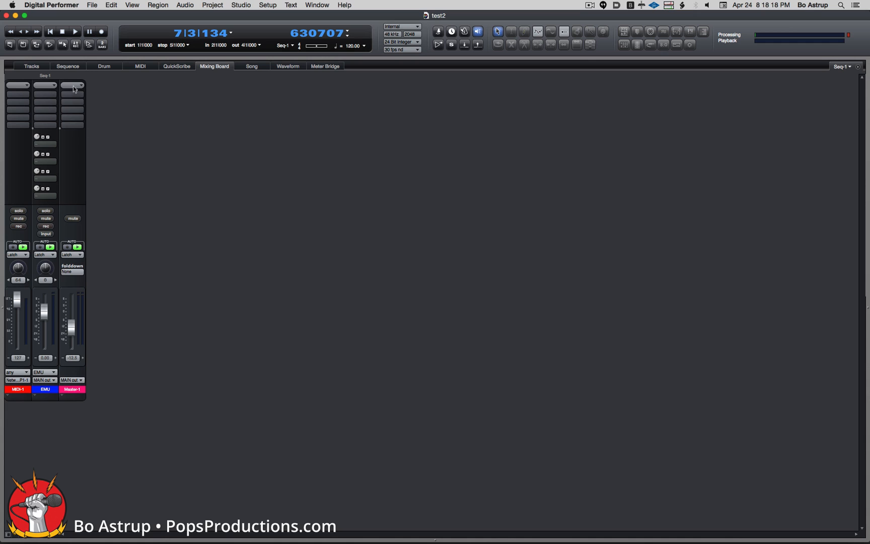
In the Sequence editor, reduce the MIDI-1 track's height, deselect everything, and shift its visible pitch range to show the higher notes.
click(68, 66)
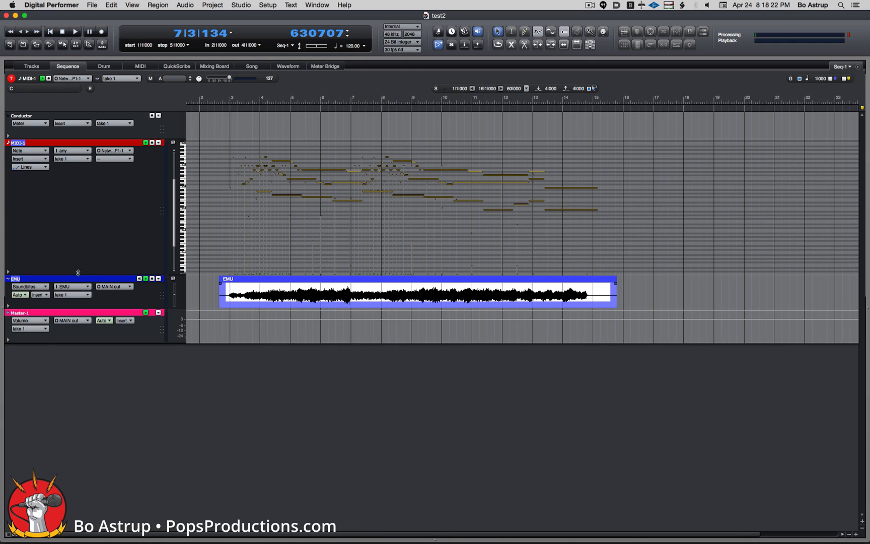
drag(78, 272, 78, 184)
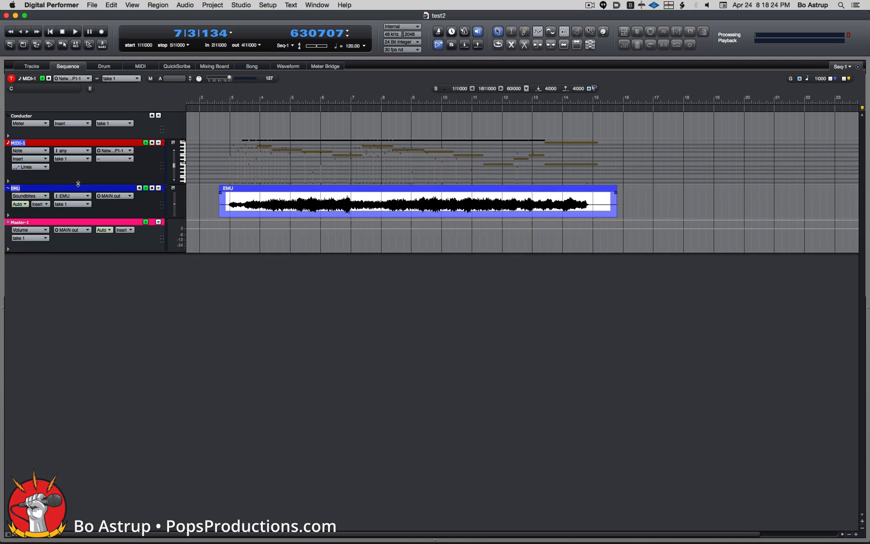
click(316, 170)
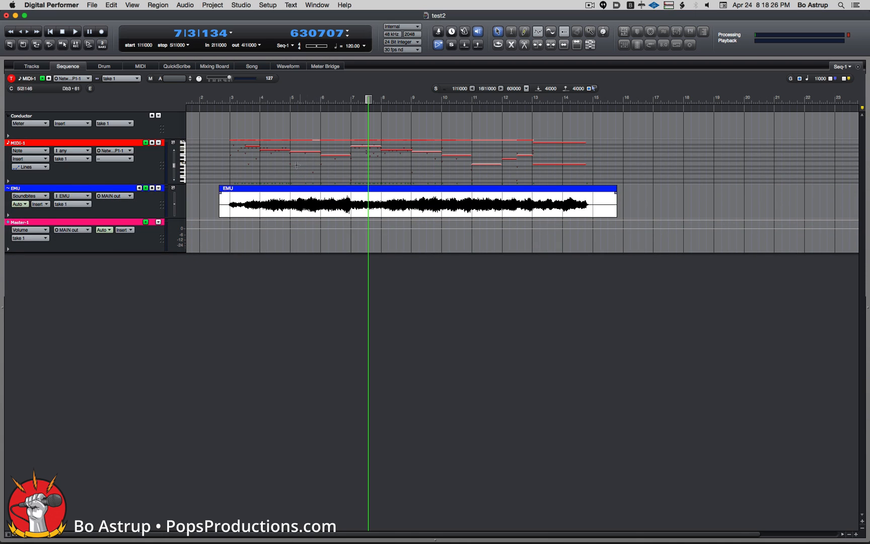
drag(174, 166, 173, 164)
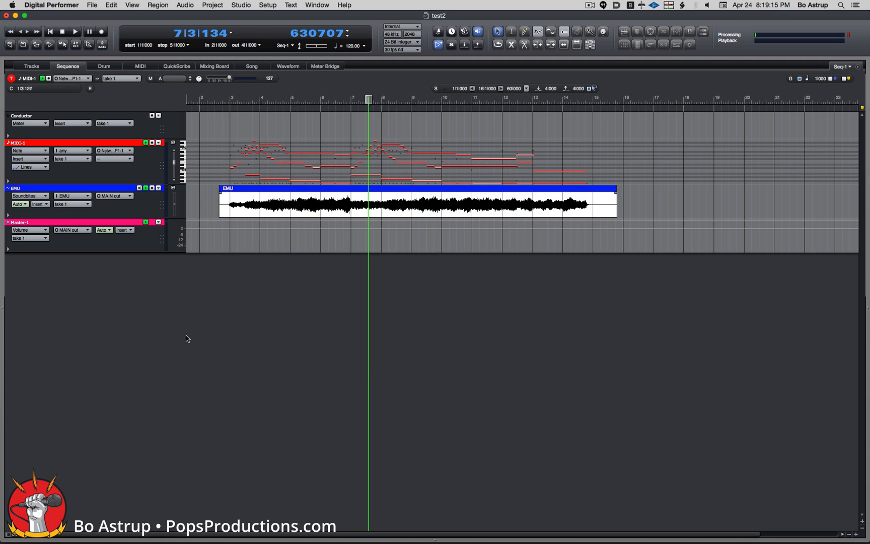
In the input bundles, add a stereo bundle and assign it to UltraLite AVB Audio In 3 and 4.
click(241, 4)
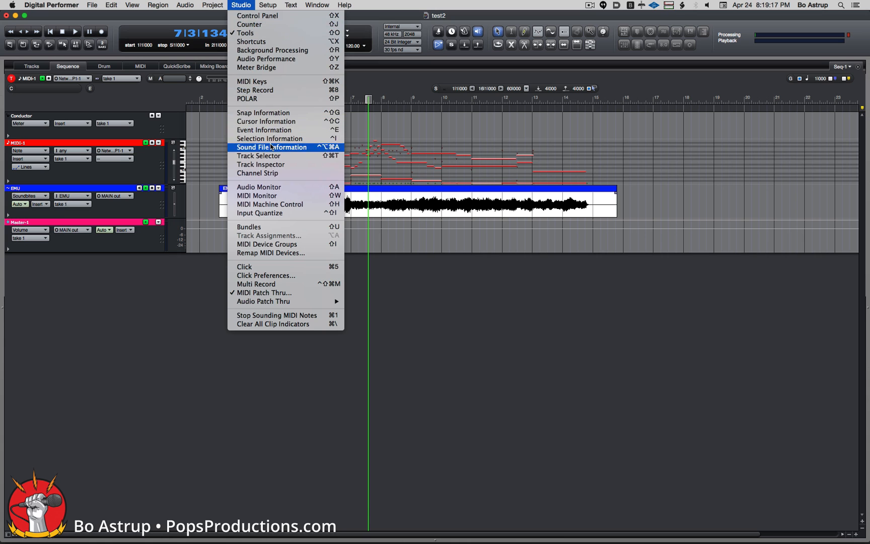
click(275, 227)
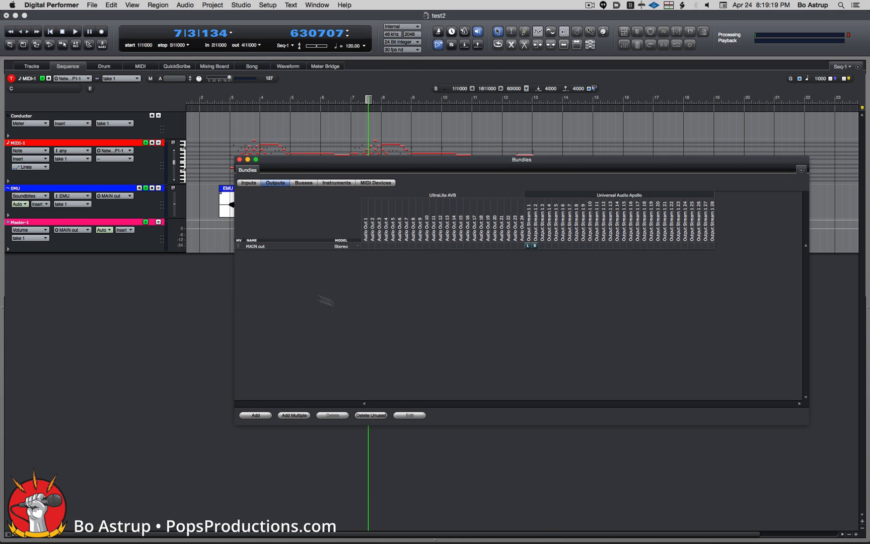
click(249, 184)
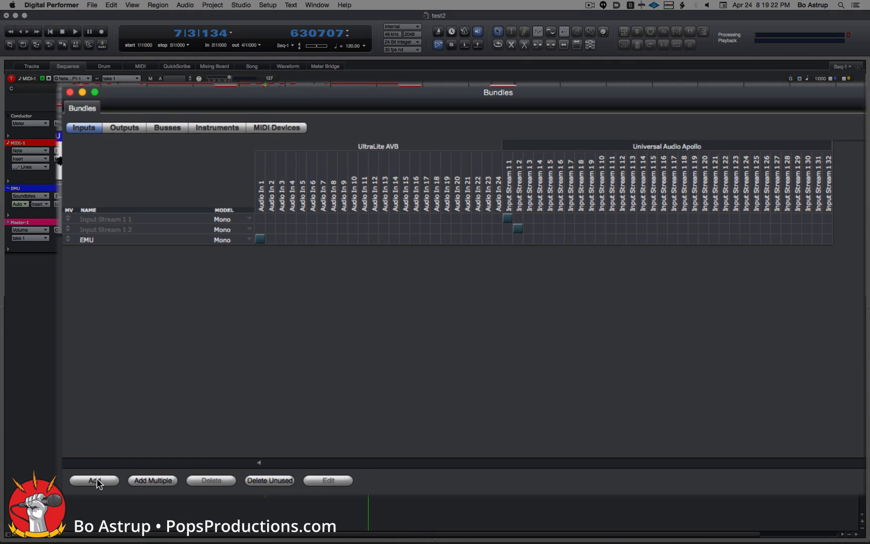
click(96, 481)
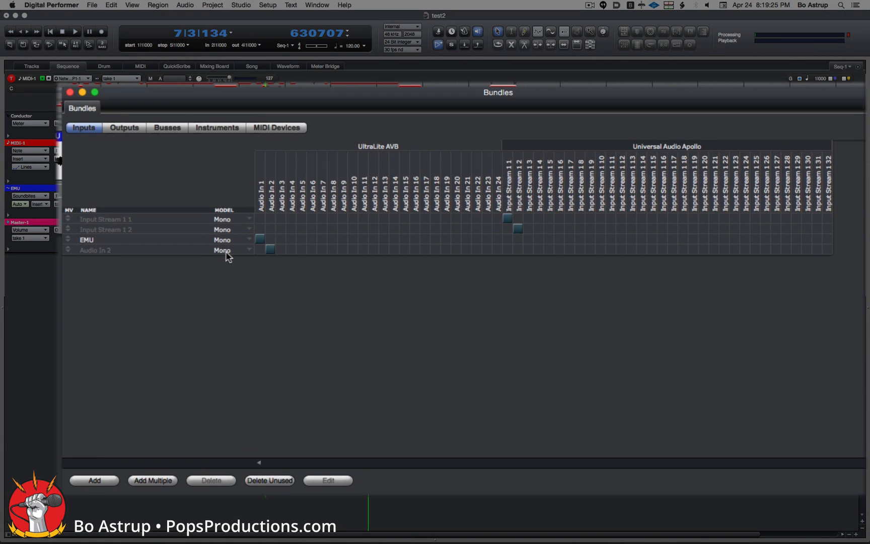
click(247, 251)
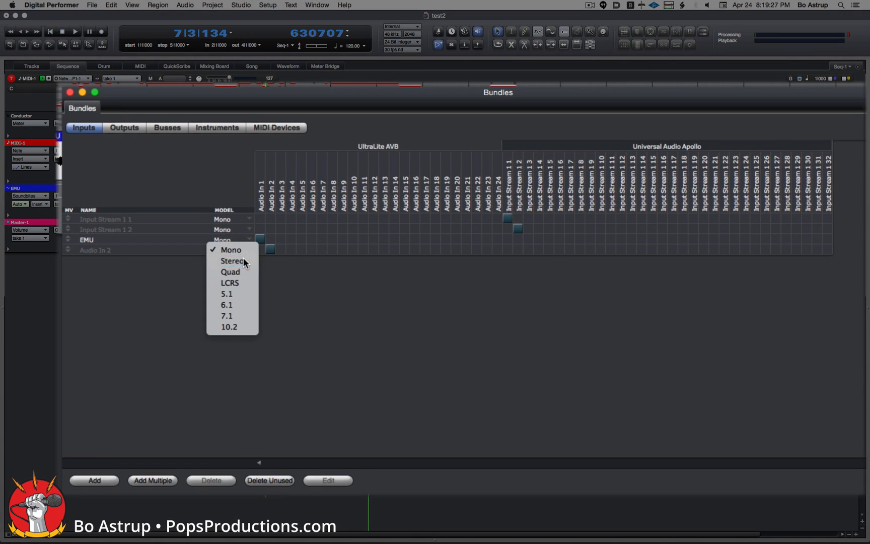
click(243, 258)
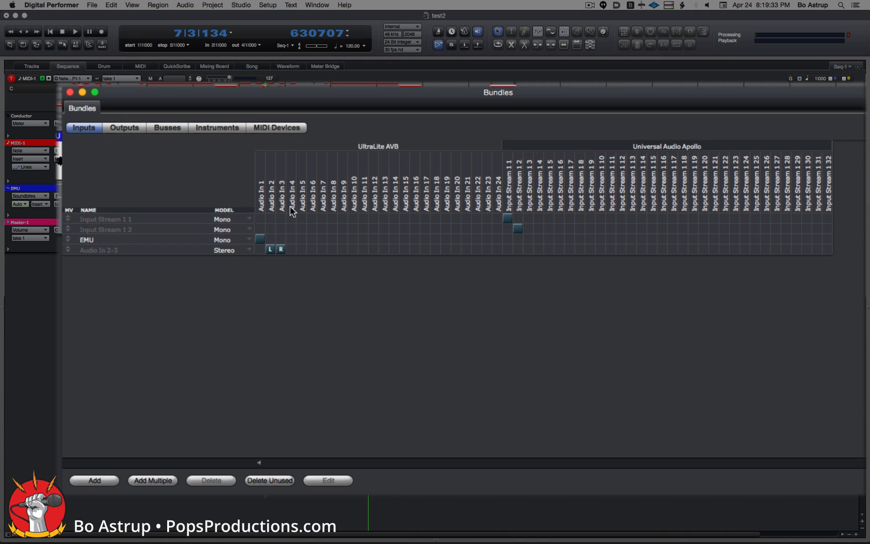
click(283, 251)
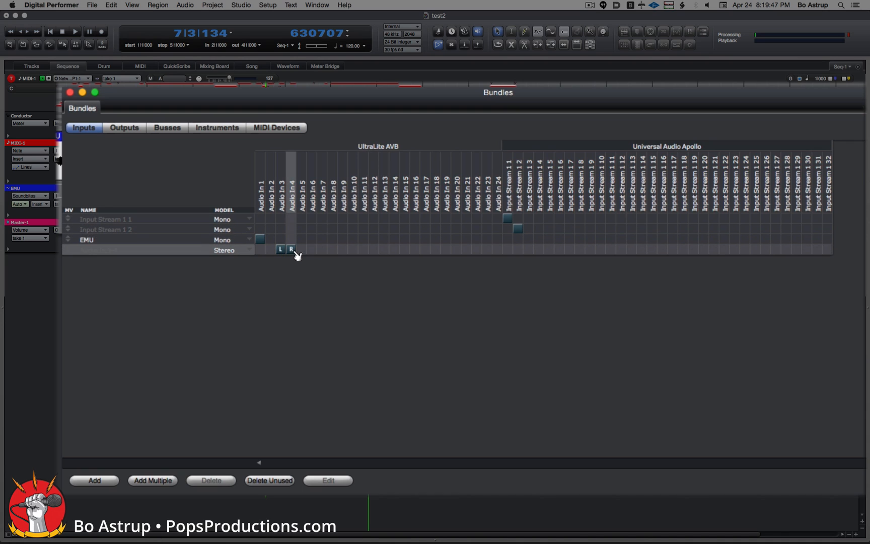
Name the new stereo input bundle NOrd and close the Bundles window.
double_click(95, 248)
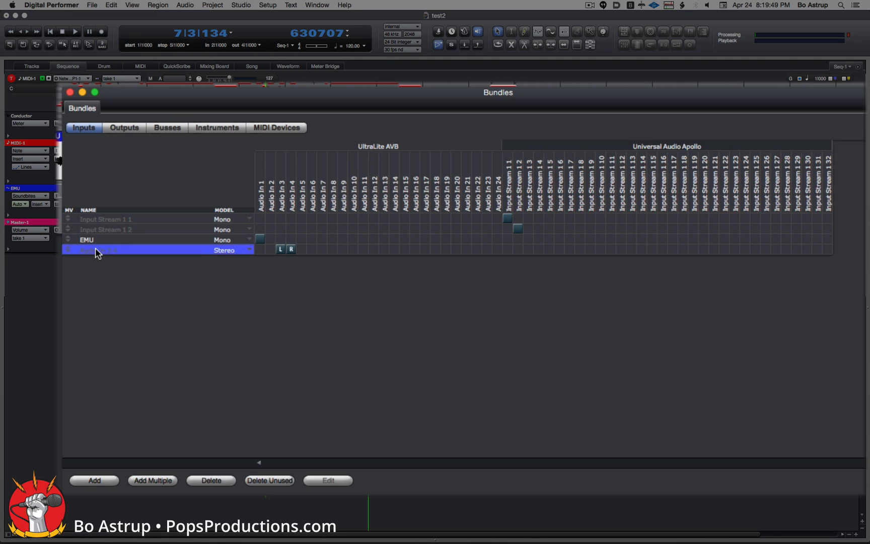
text(NOrd)
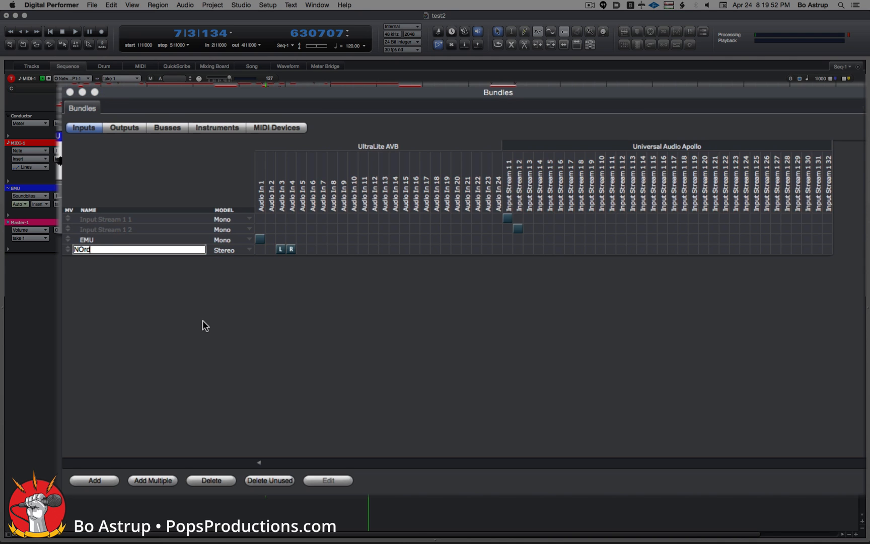
key(Return)
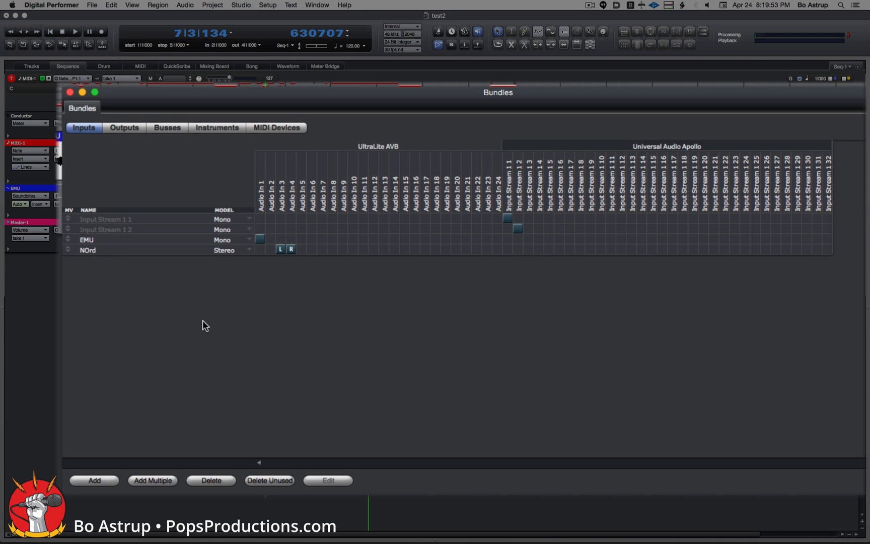
key(super+w)
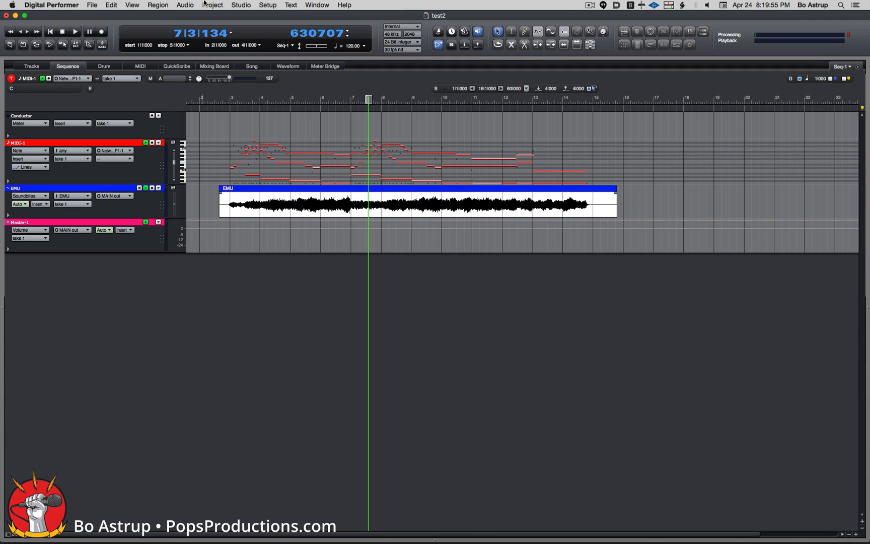
Add a stereo audio track named Nord and use the NOrd stereo bundle as its input.
click(209, 4)
mouse_move(209, 17)
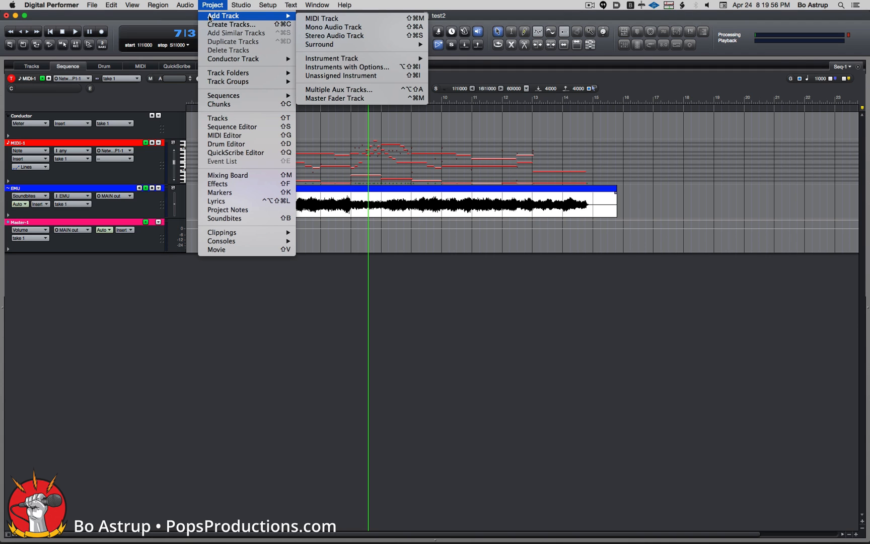
click(356, 38)
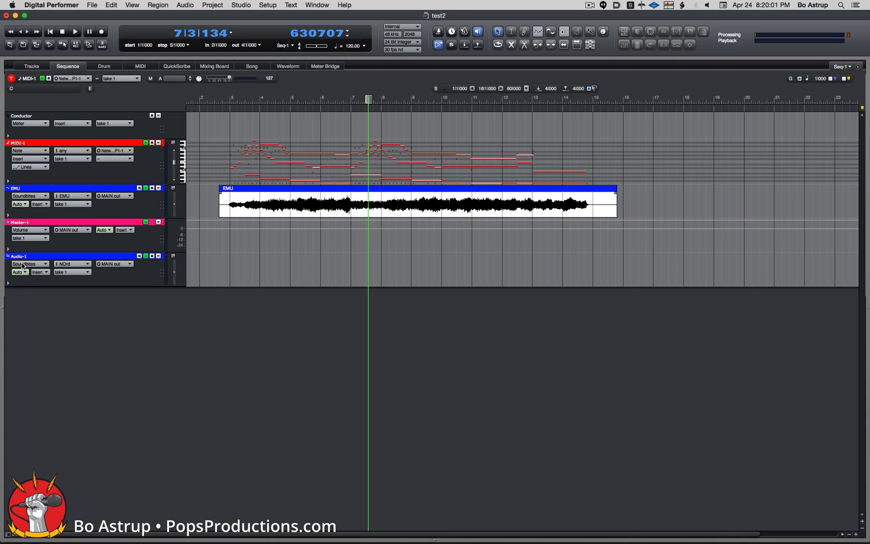
double_click(20, 258)
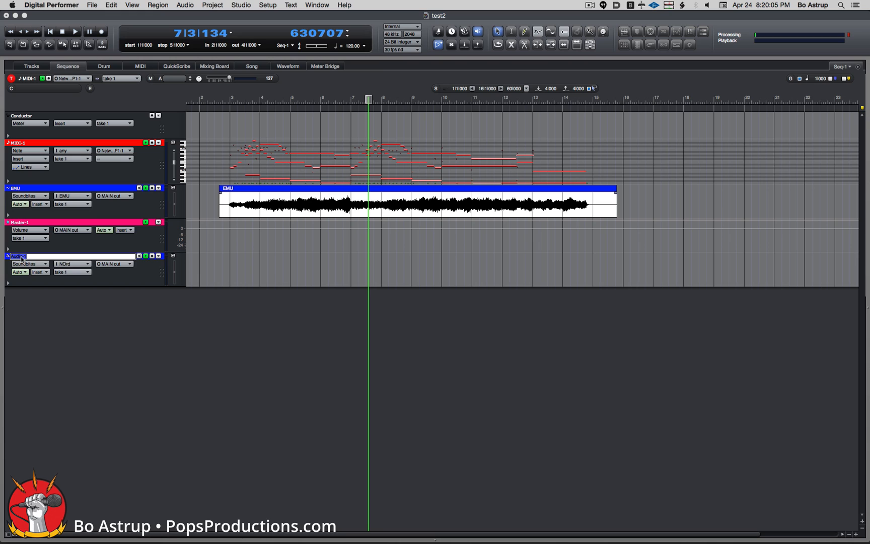
text(Nord)
key(Return)
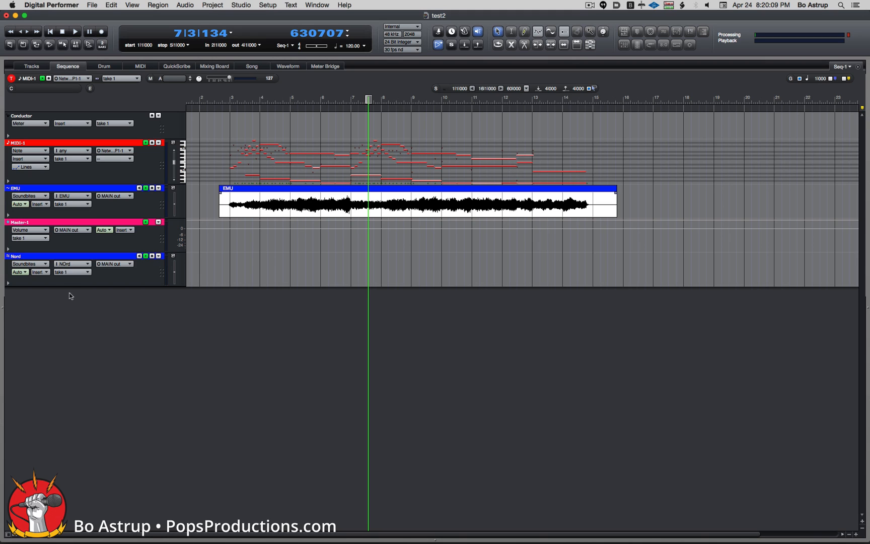
click(76, 264)
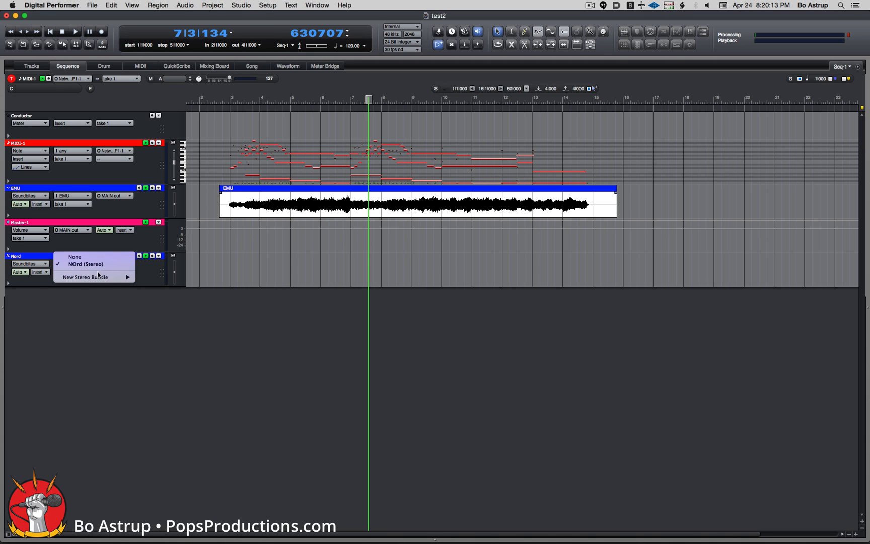
click(100, 265)
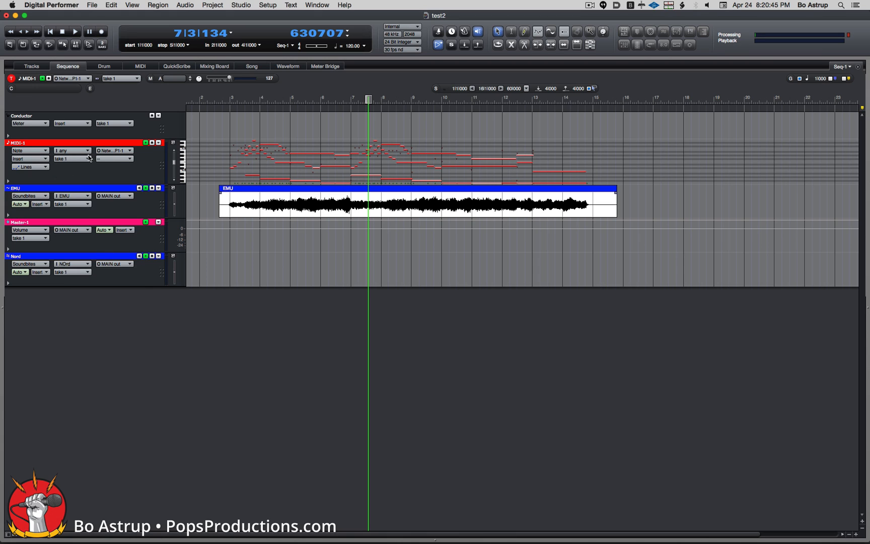
Route the MIDI-1 track's output to Nord Modular-1.
click(119, 151)
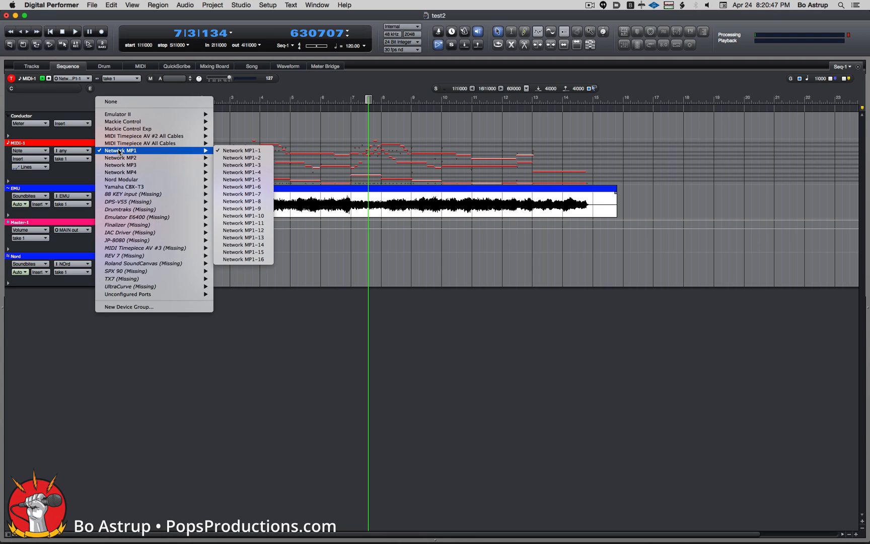
mouse_move(144, 182)
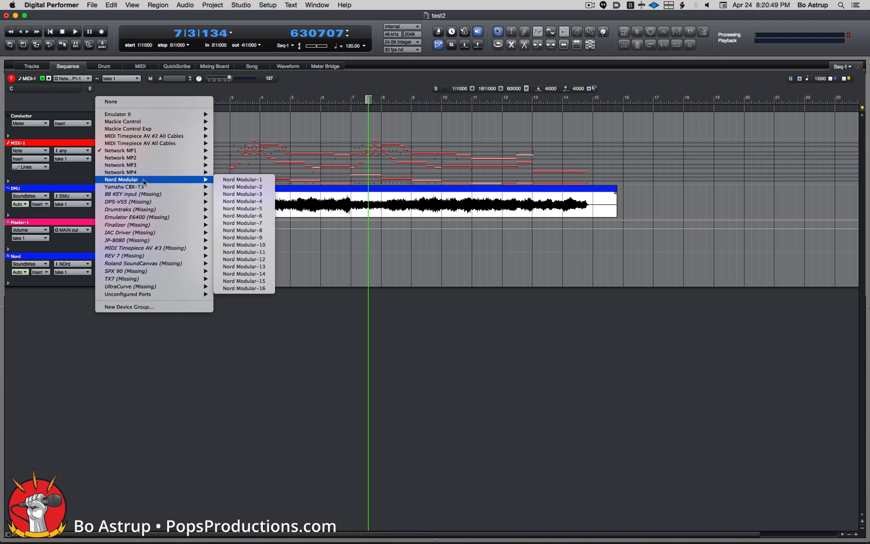
click(237, 179)
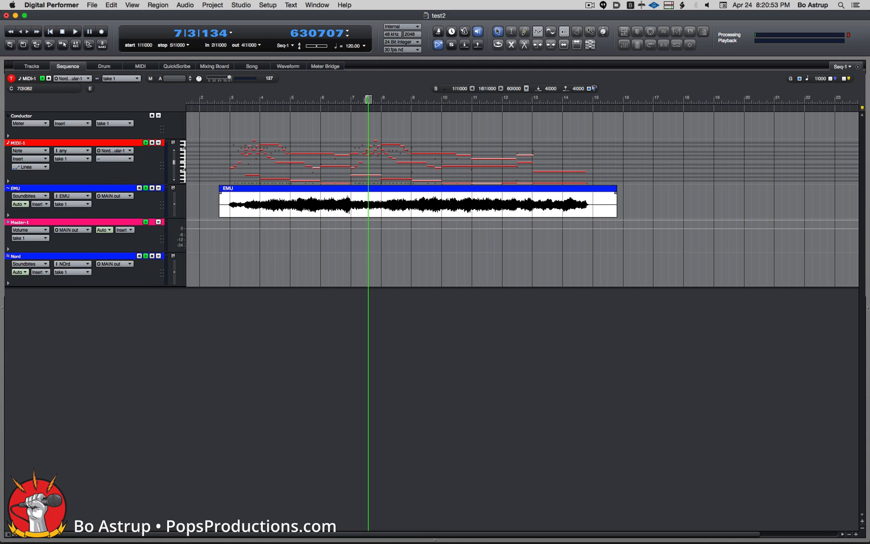
Move the playback position back into bar 2, record-arm the Nord track, and record its audio through to about bar 16.
drag(368, 100, 223, 105)
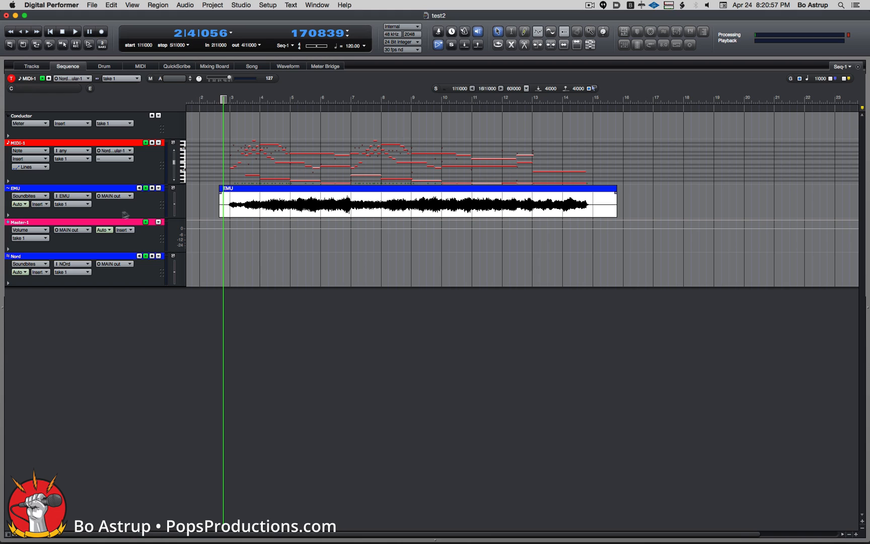
click(149, 266)
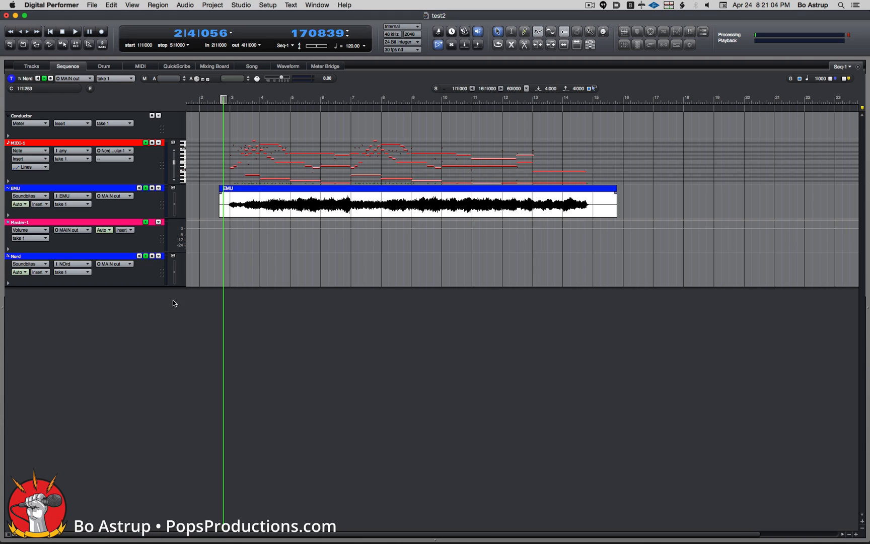
click(151, 256)
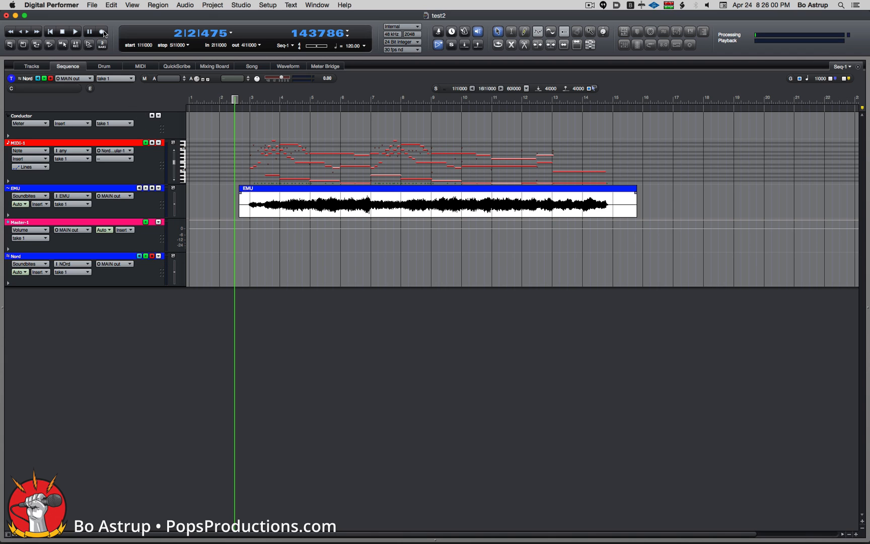
click(102, 32)
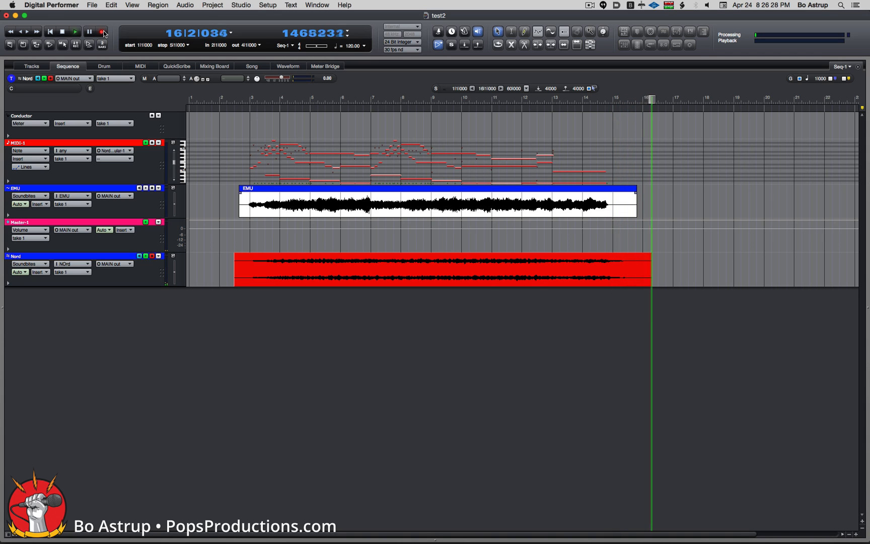
key(space)
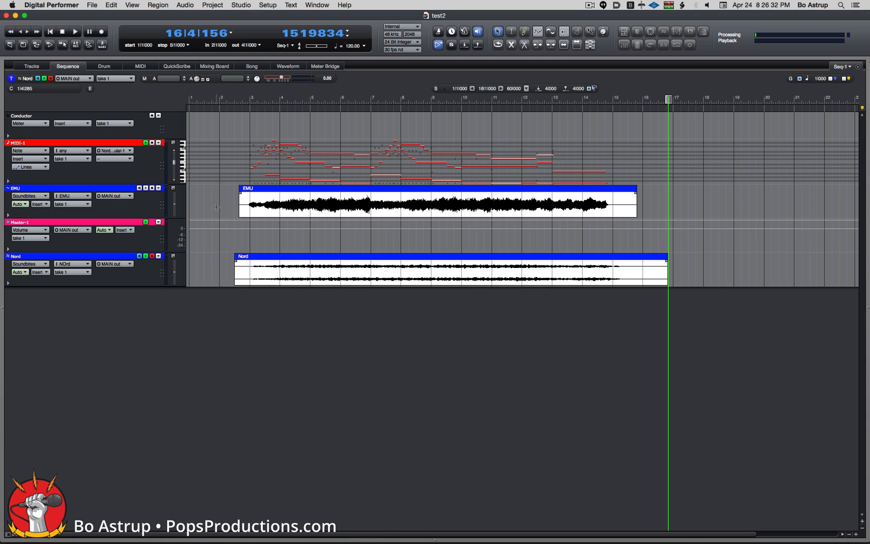
In the Mixing Board, move the Nord strip before Master-1, turn off its input monitoring, and unmute EMU.
click(222, 65)
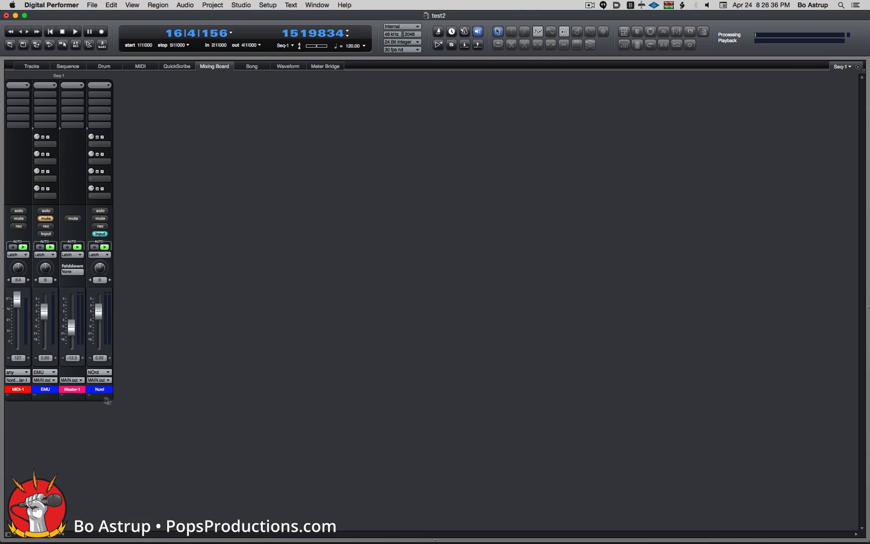
drag(102, 399, 75, 401)
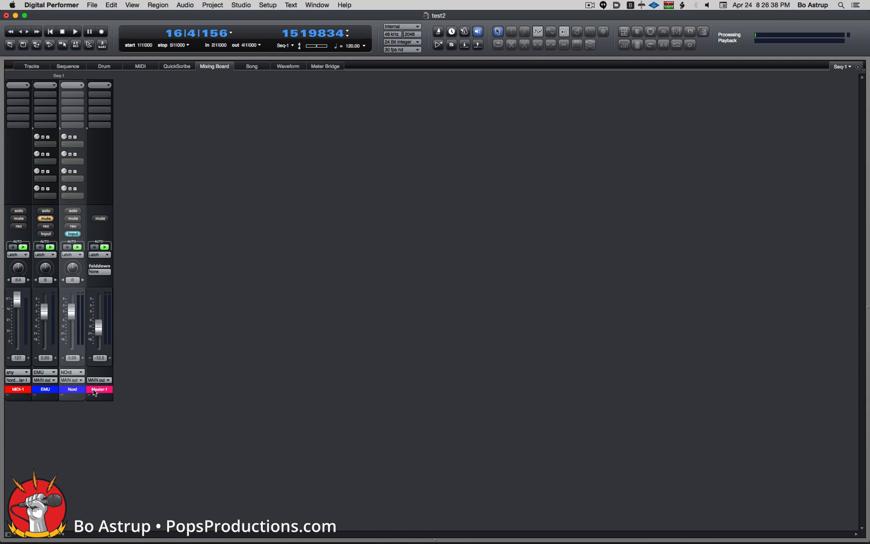
click(73, 234)
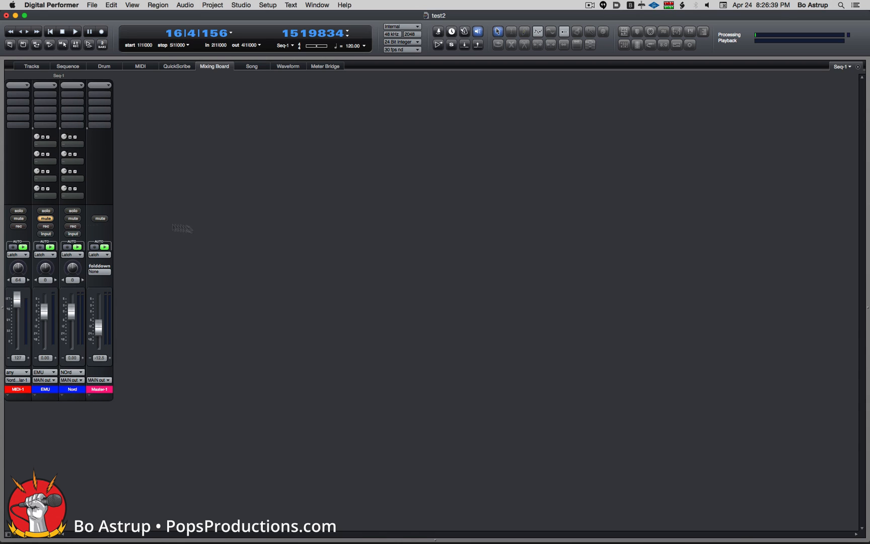
click(47, 220)
Set the playback position to 3|1|000 and play the EMU and Nord tracks together to about bar 11.
click(176, 31)
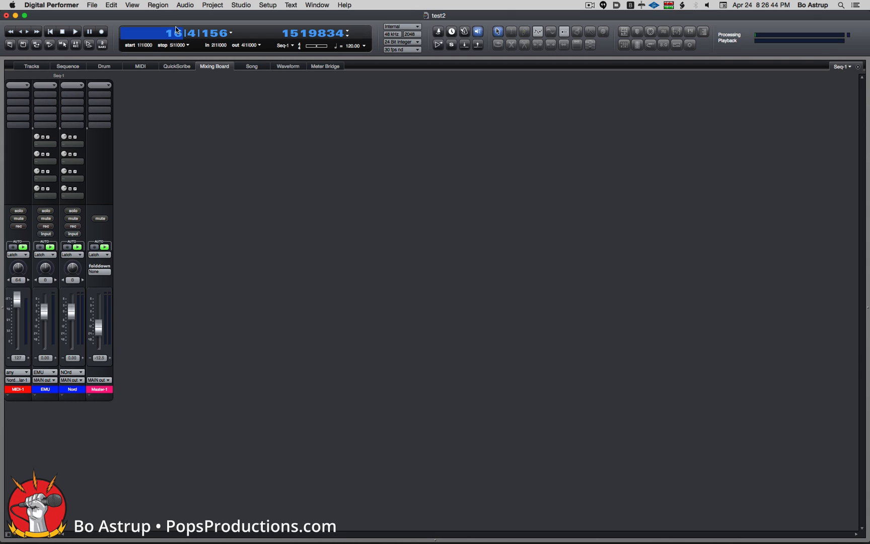
key(Return)
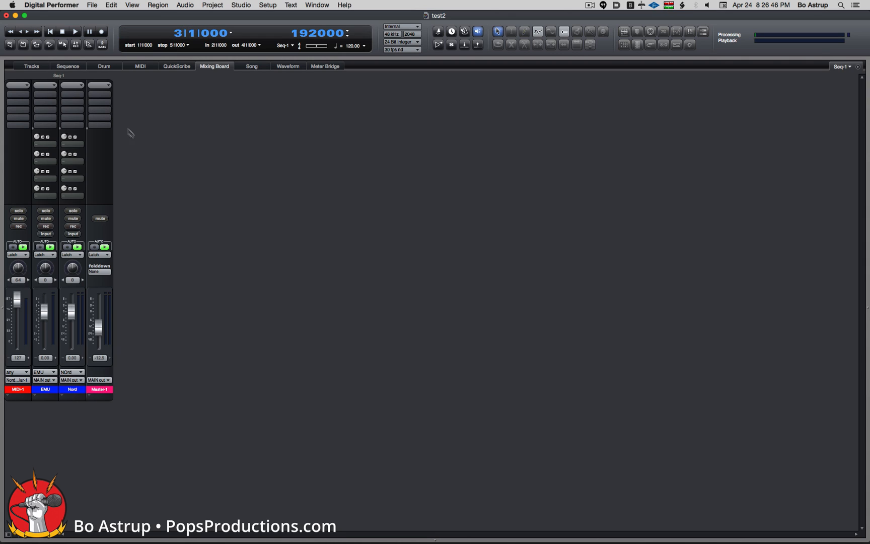
key(space)
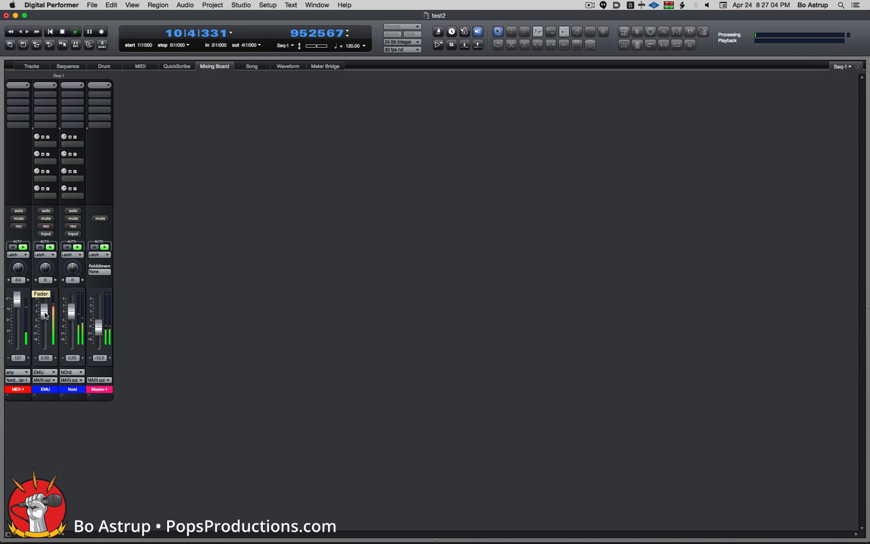
key(space)
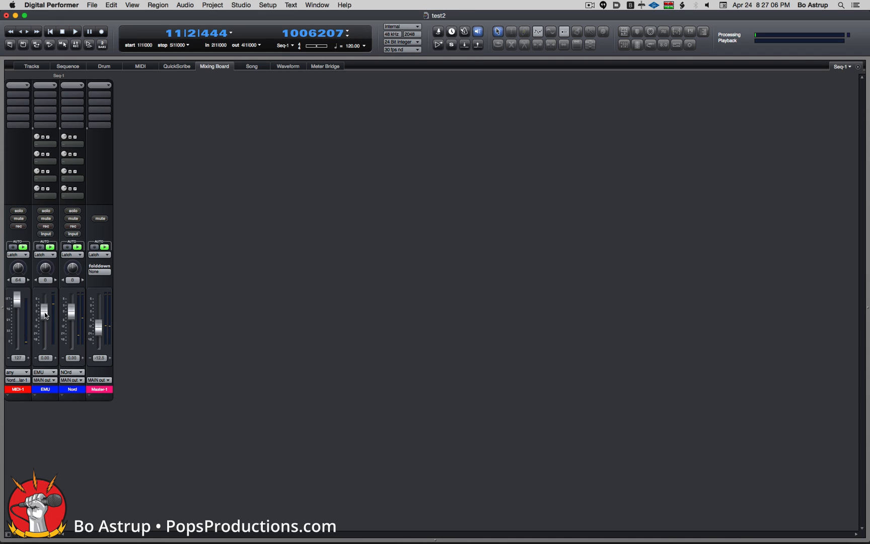
Save the project and return to the Sequence editor.
key(super+s)
click(68, 66)
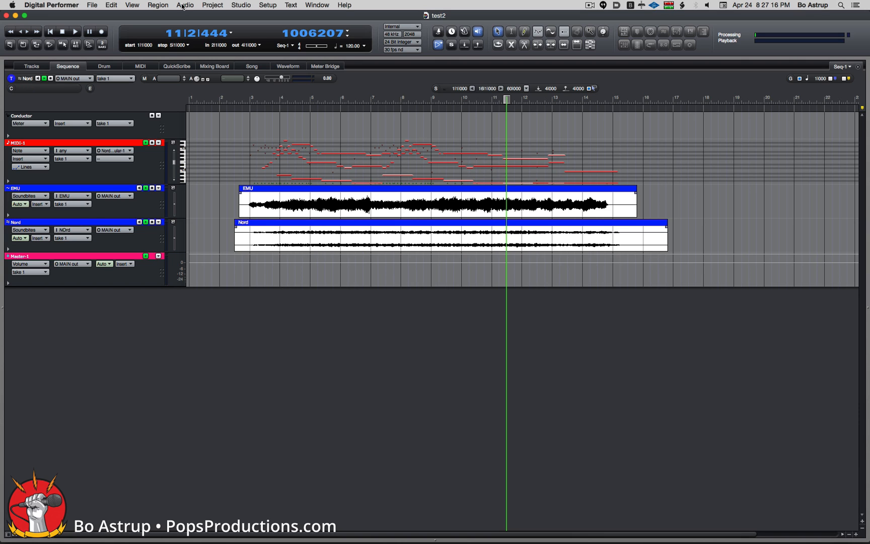
click(214, 5)
mouse_move(224, 20)
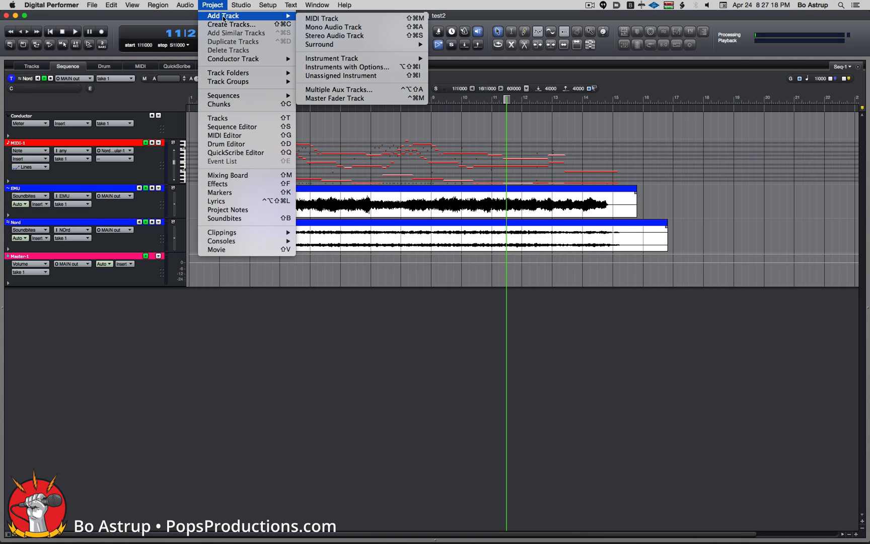
click(214, 5)
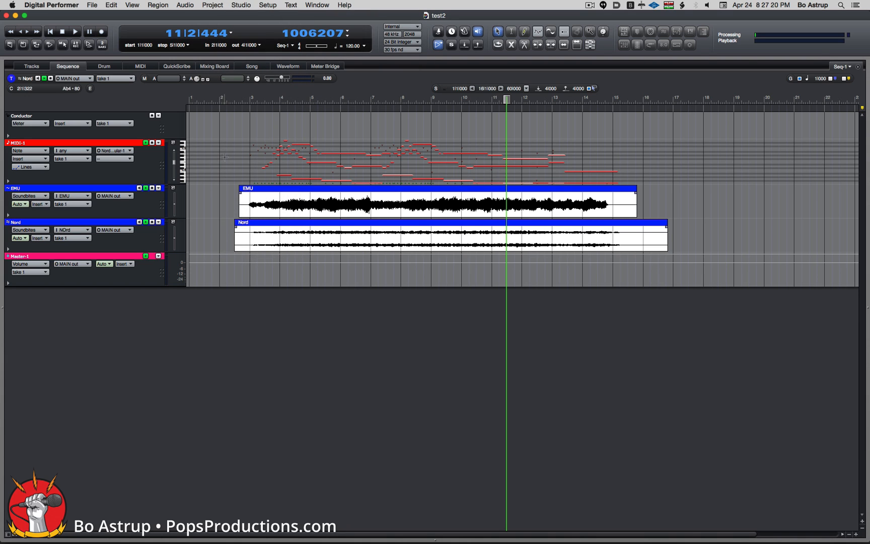
Add an instrument track with MOTU's MX4 (stereo) and place its plug-in window clear of the track list.
click(212, 6)
mouse_move(224, 16)
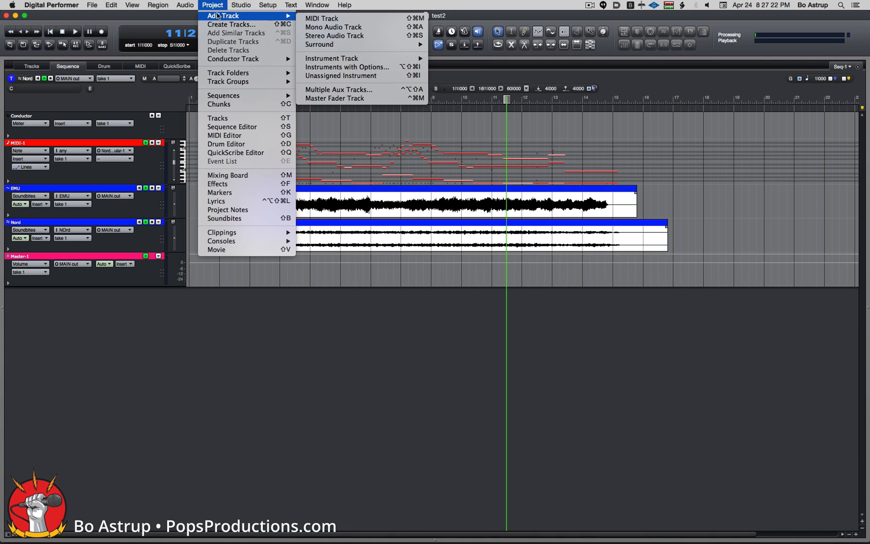
mouse_move(354, 60)
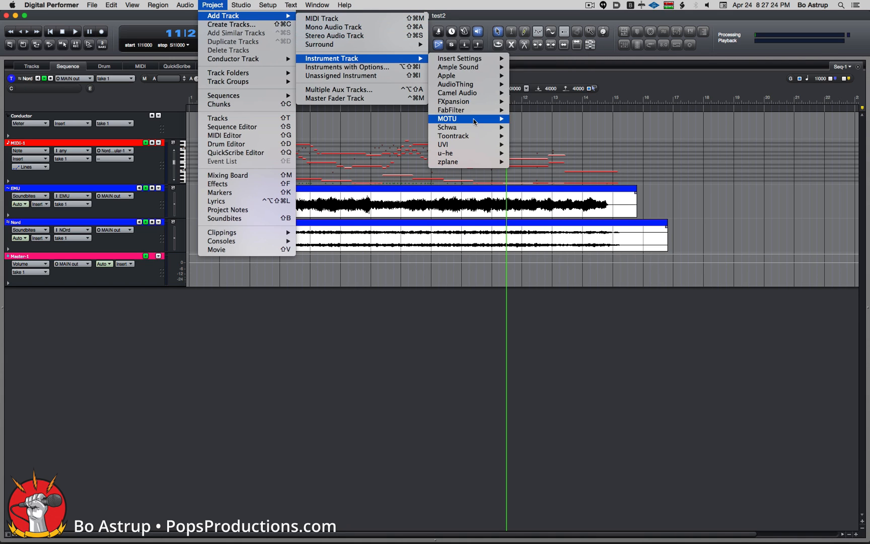
mouse_move(474, 119)
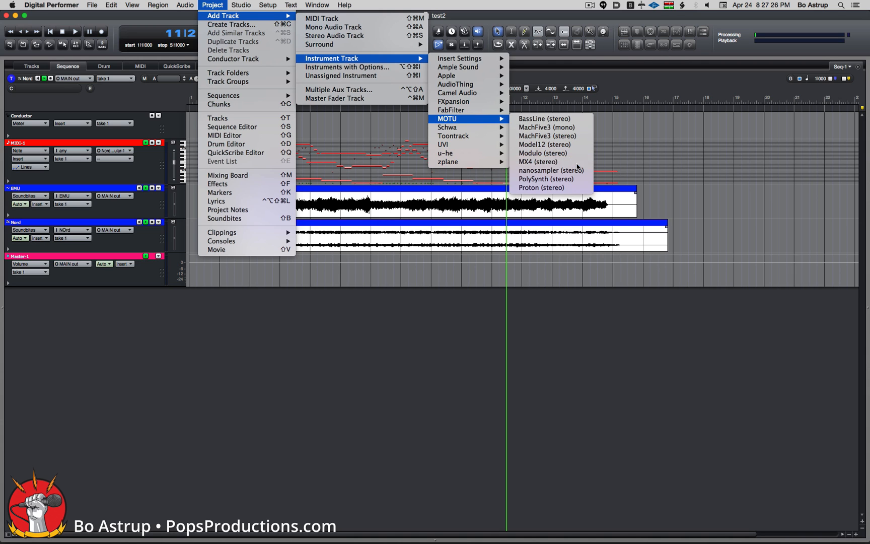
click(551, 171)
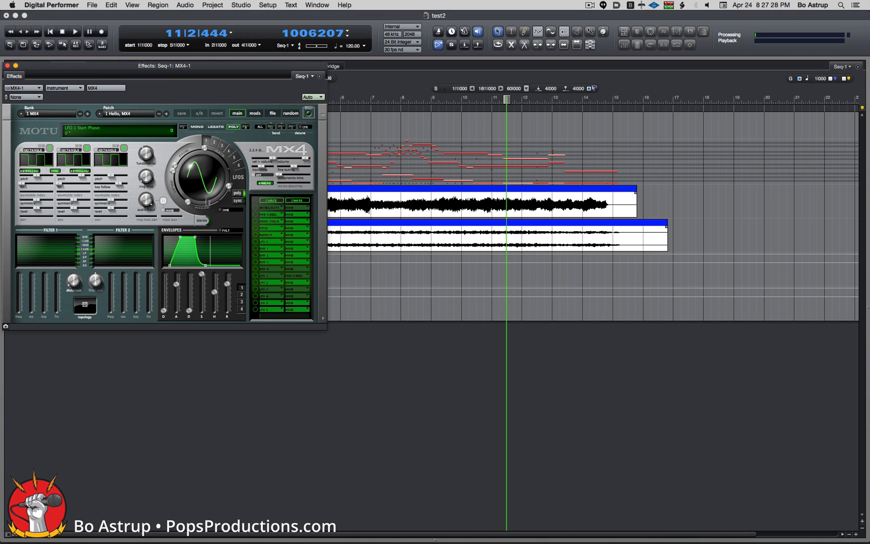
drag(158, 67, 487, 145)
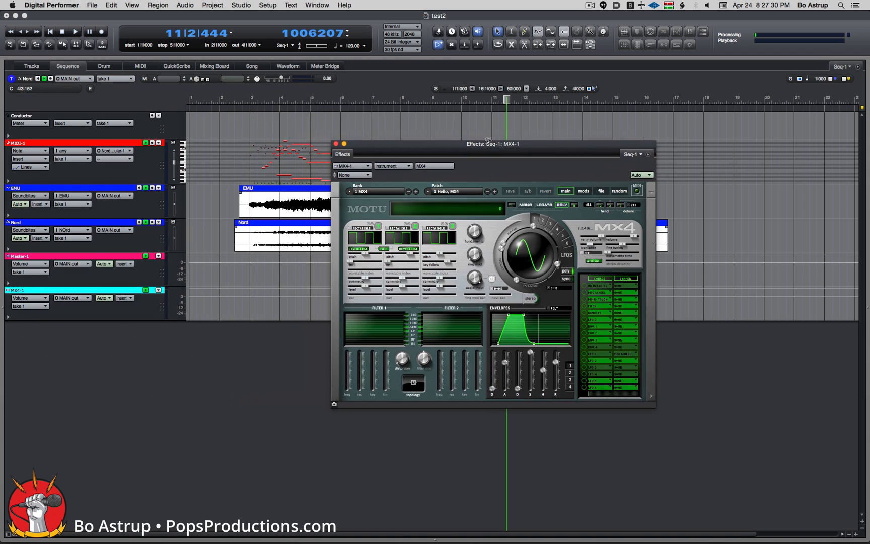
Load the Matthew's Strings patch from MX4's 14 Strings bank and close the plug-in window.
click(372, 192)
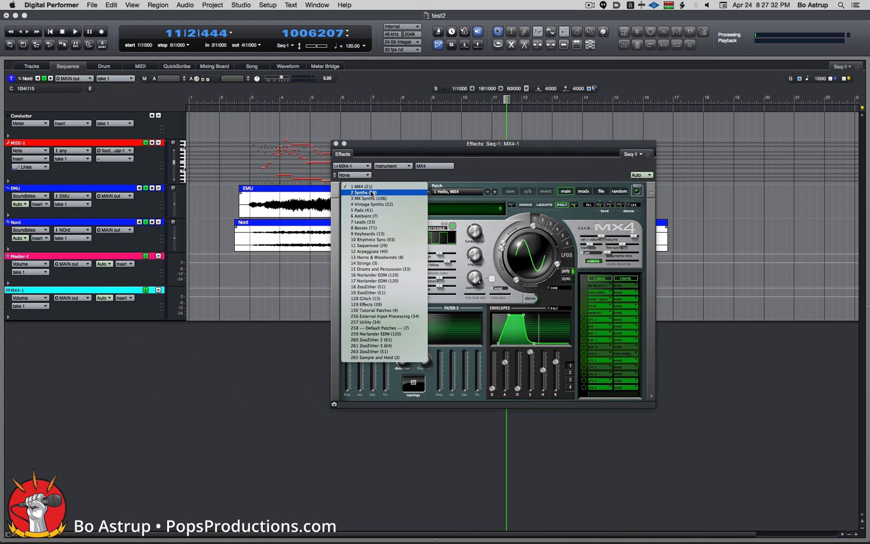
click(365, 263)
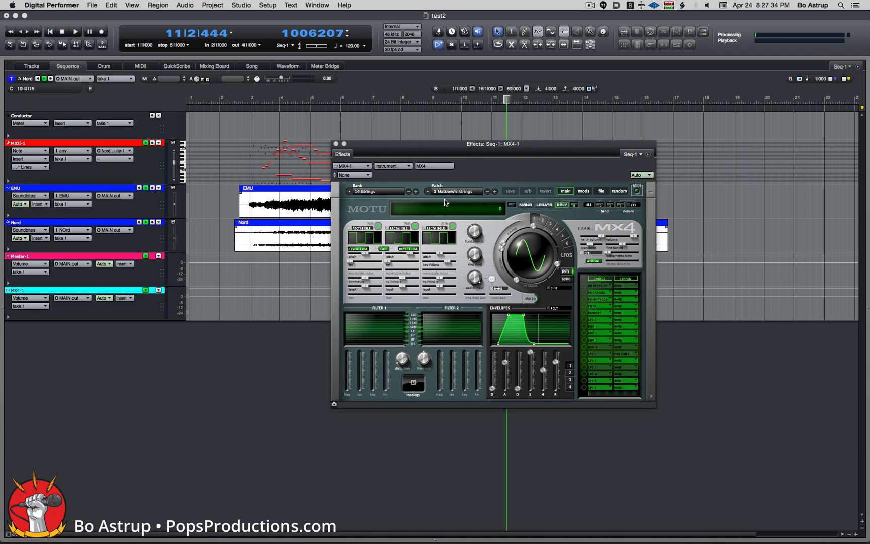
click(453, 192)
click(453, 199)
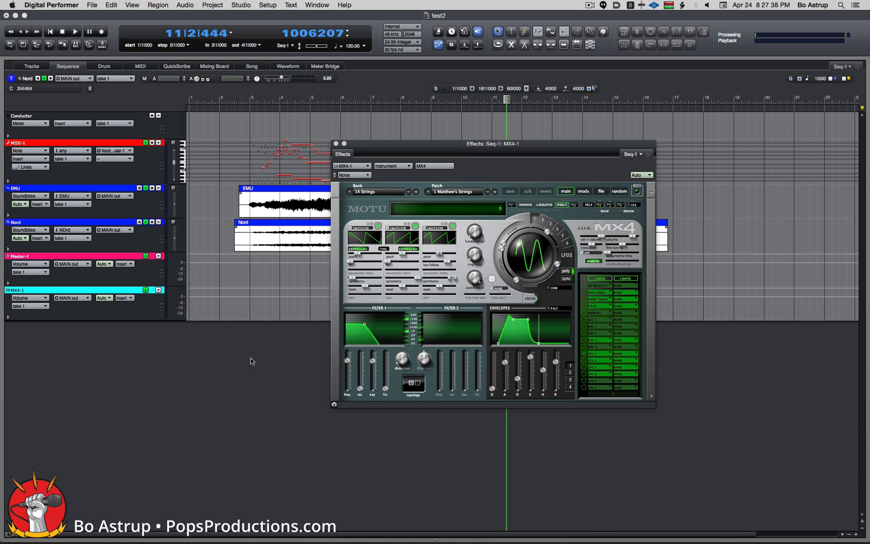
key(super+w)
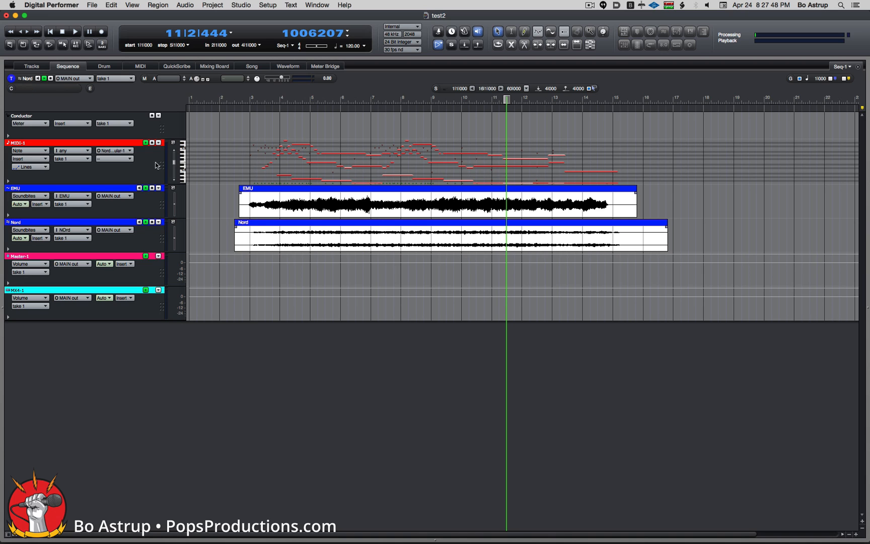
Route the MIDI-1 track's output to MX4-1-in.
click(118, 151)
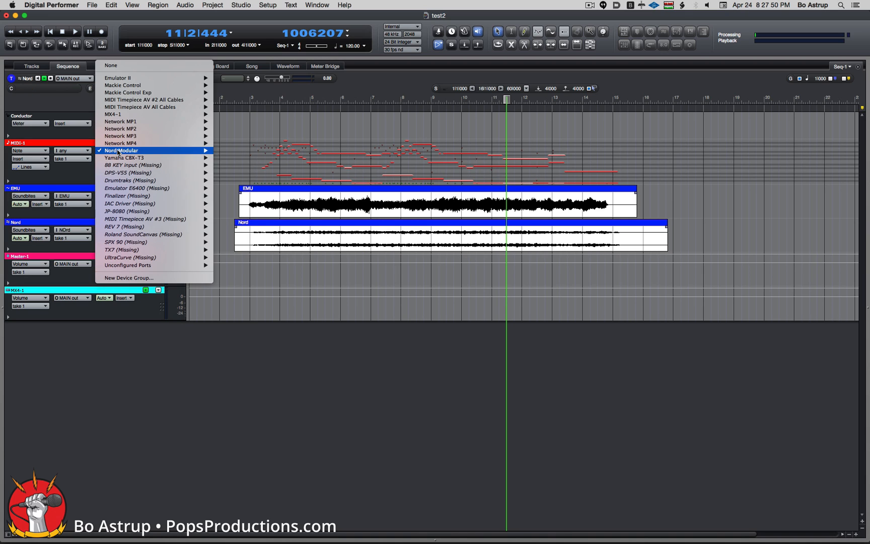
mouse_move(120, 152)
mouse_move(120, 116)
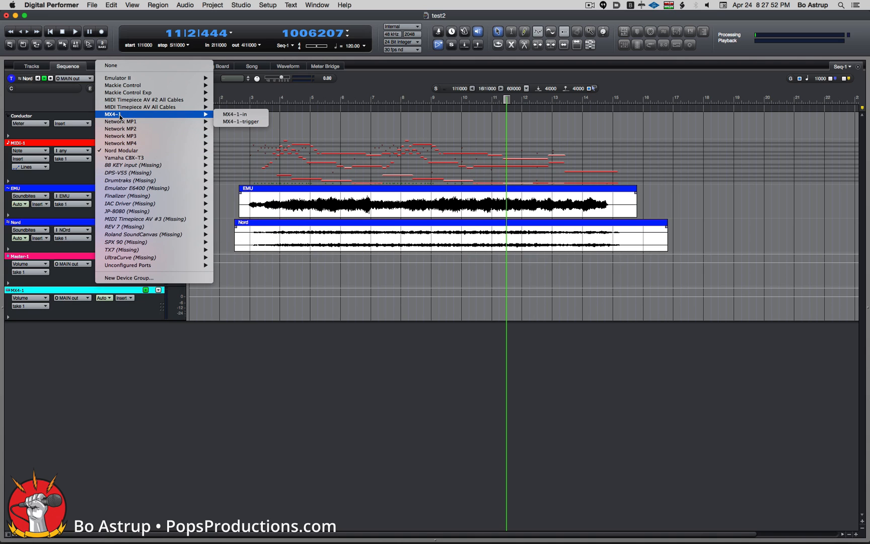
click(242, 117)
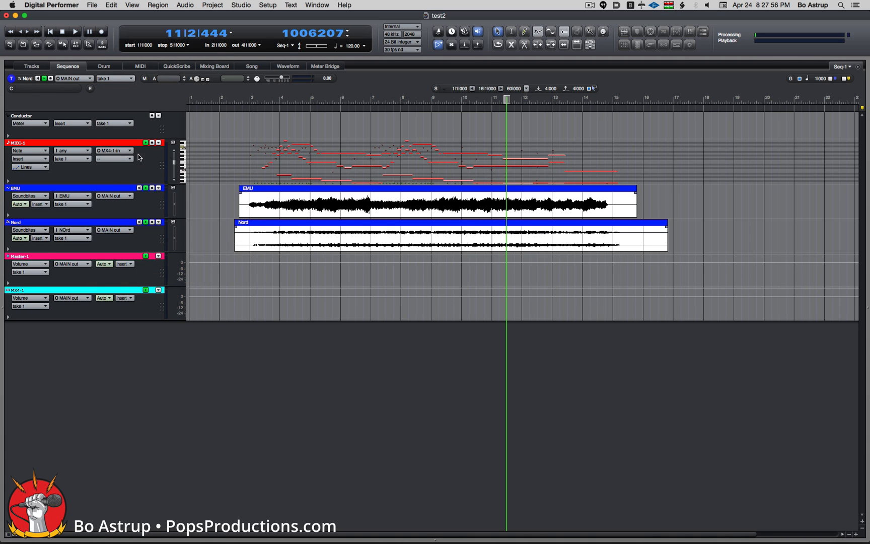
In the Mixing Board, review MIDI-1's output routing to MX4-1-in and move the MX4-1 strip directly after MIDI-1.
click(212, 68)
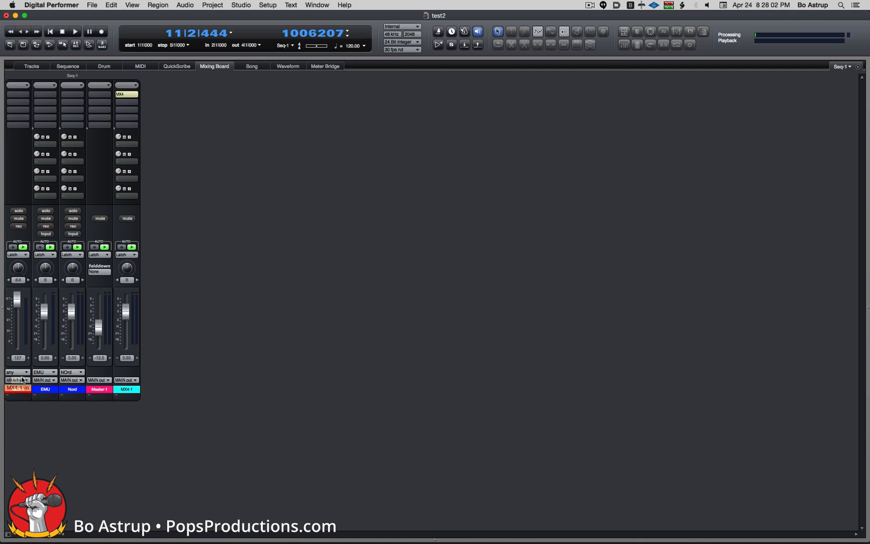
click(28, 381)
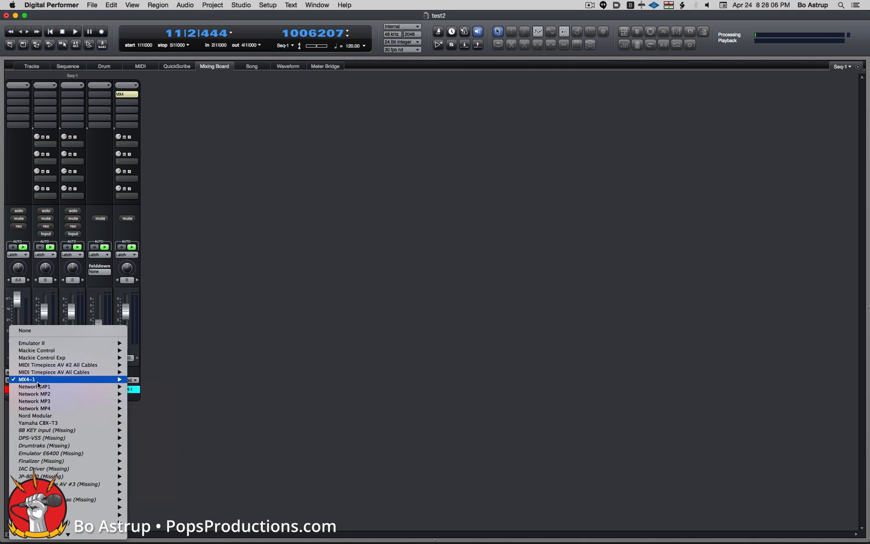
mouse_move(38, 383)
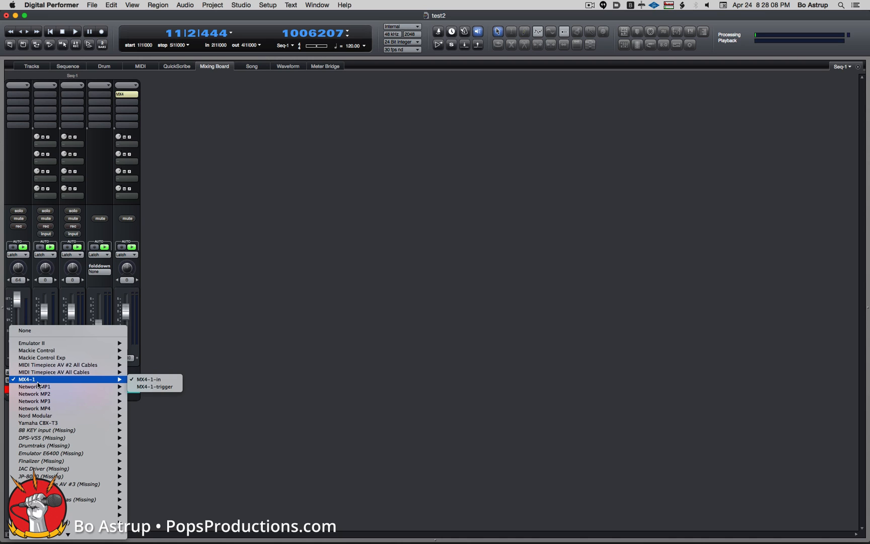
click(148, 379)
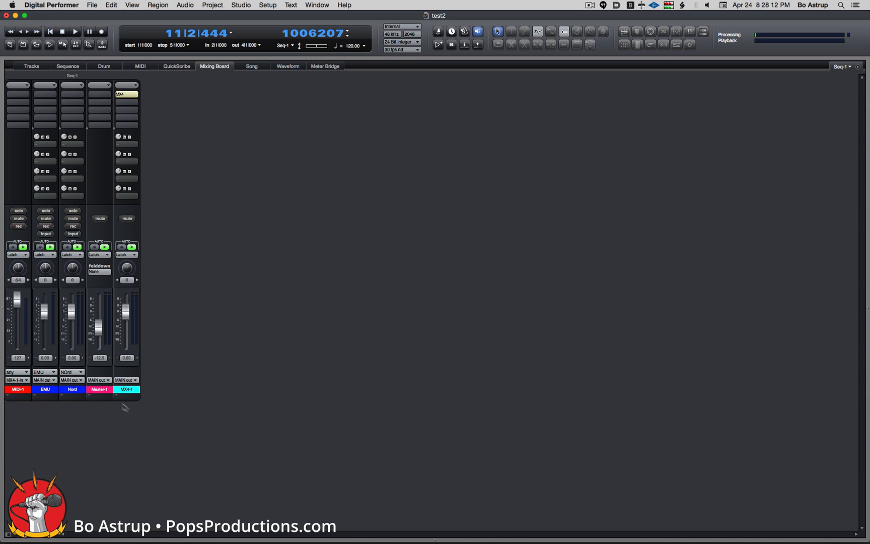
drag(125, 398, 52, 398)
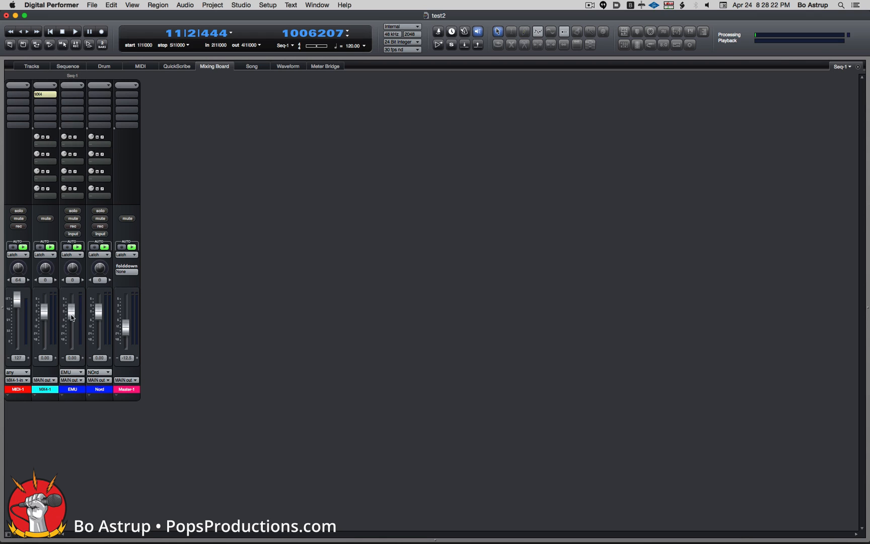
Lower the EMU and Nord faders and set the playback position to 3|1|000.
drag(72, 317, 99, 328)
click(175, 38)
text(3)
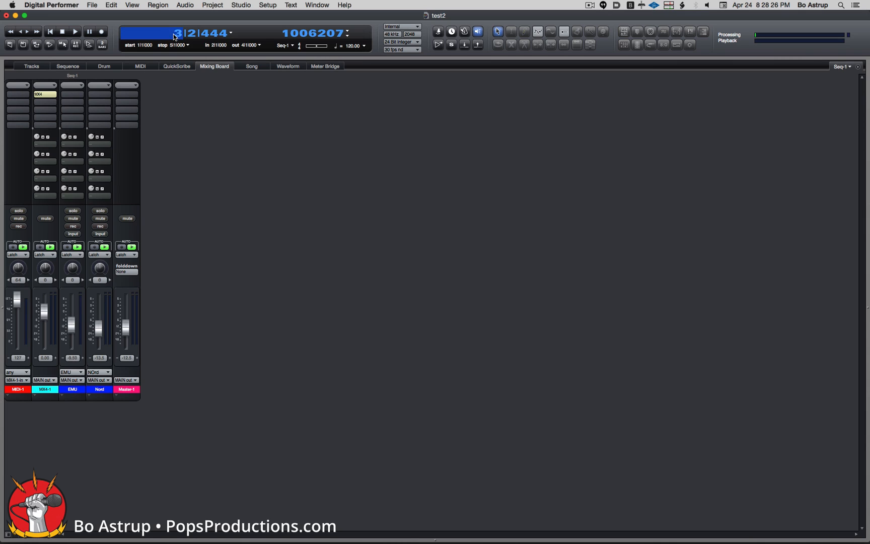
key(Tab)
text(1)
key(Tab)
text(0)
key(Return)
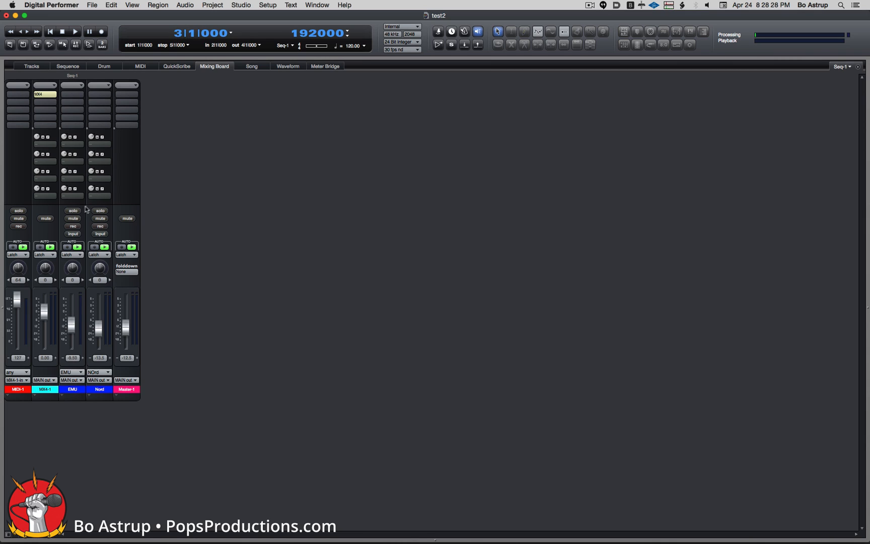
Mute EMU and Nord and play the MX4-1 strings alone from bar 3 to about bar 6.
click(73, 219)
click(100, 218)
key(space)
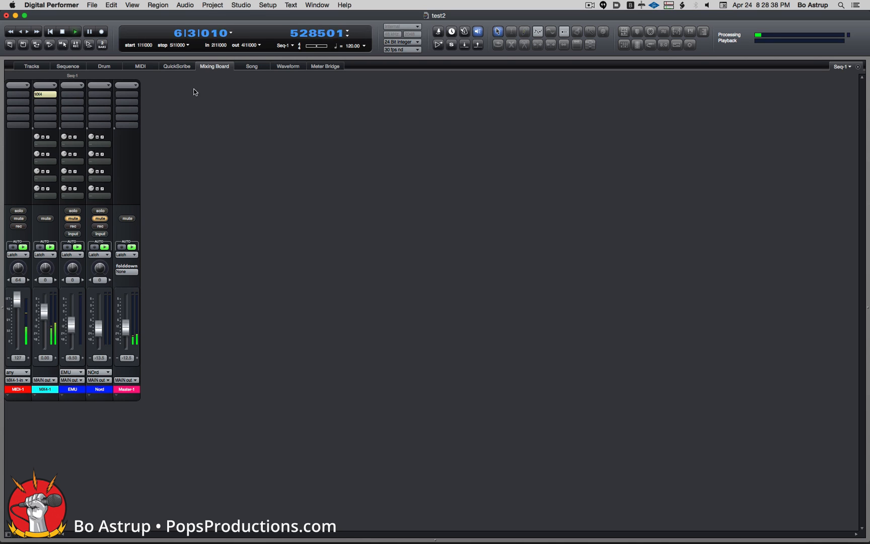
Return the playback position to 3|1|000.
click(176, 34)
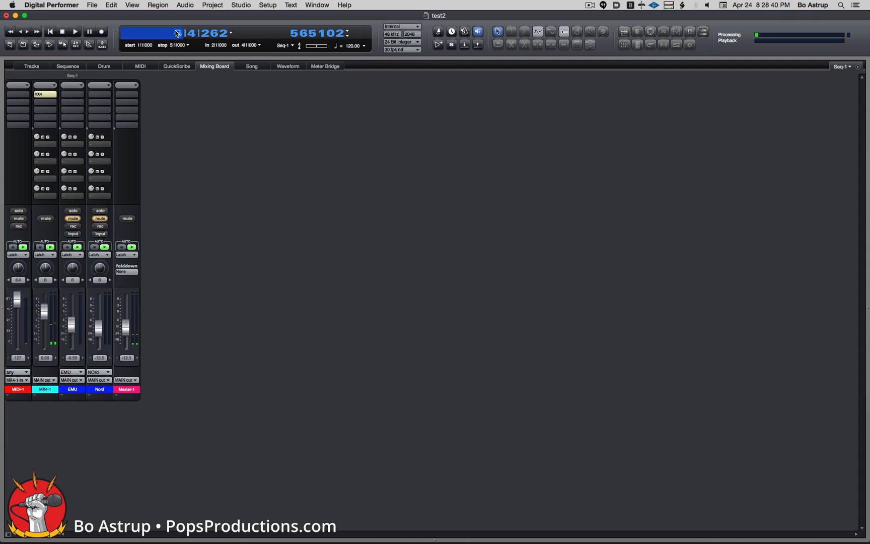
text(3)
key(Tab)
text(10)
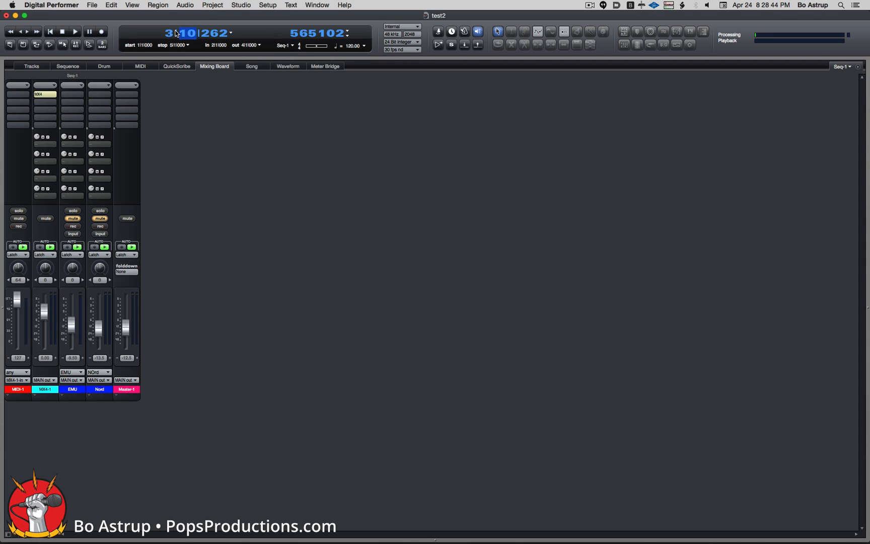
key(BackSpace)
key(Return)
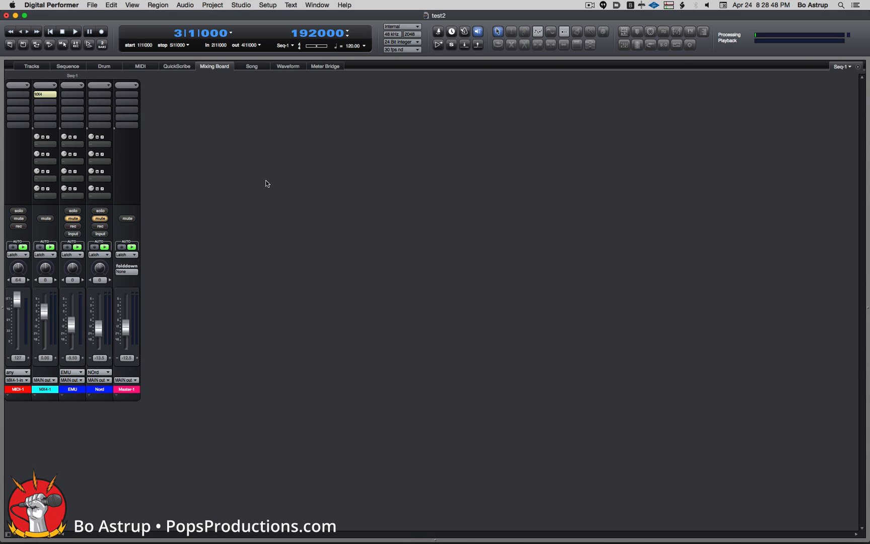
Unmute EMU and Nord, and set the faders to about -1.2 for MX4-1, +2 for EMU and -8 for Nord.
click(73, 218)
mouse_move(73, 327)
mouse_down()
mouse_move(73, 313)
mouse_move(41, 315)
mouse_move(71, 308)
mouse_up()
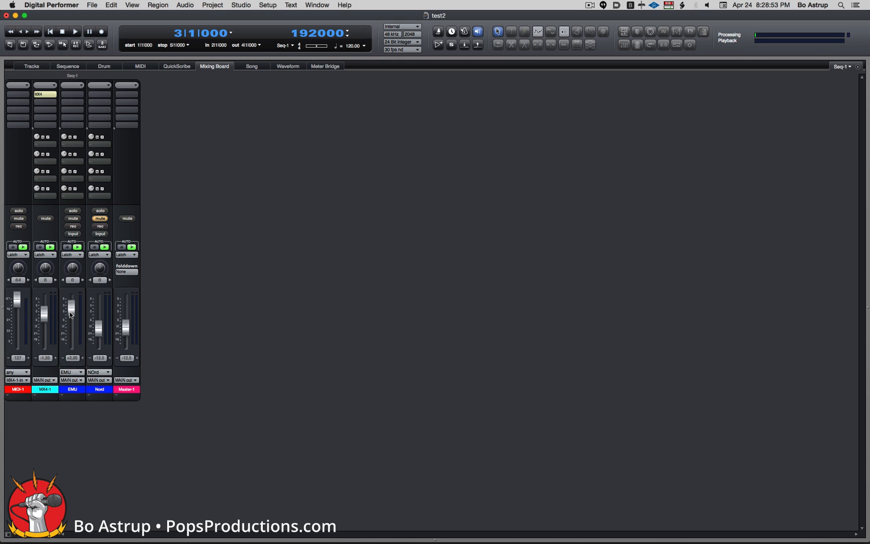
click(101, 218)
drag(100, 336, 100, 330)
Play all parts to about bar 11 while raising MX4-1 to about +2.4 and Nord to -6.5, and lowering EMU slightly.
key(space)
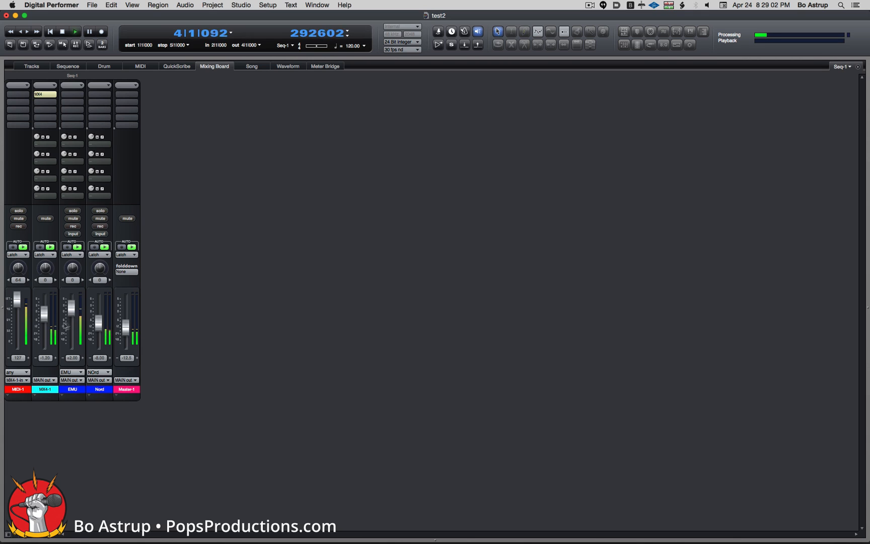
drag(43, 318, 44, 313)
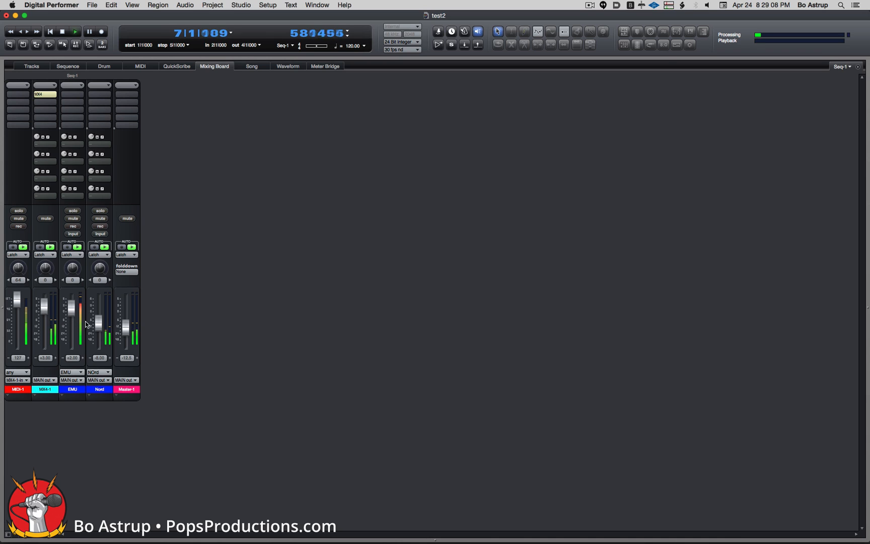
drag(98, 331, 45, 310)
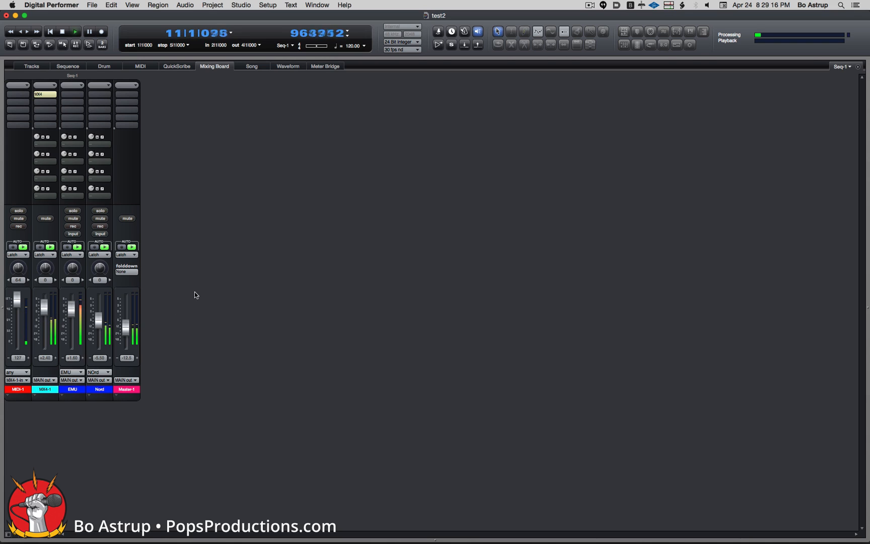
key(space)
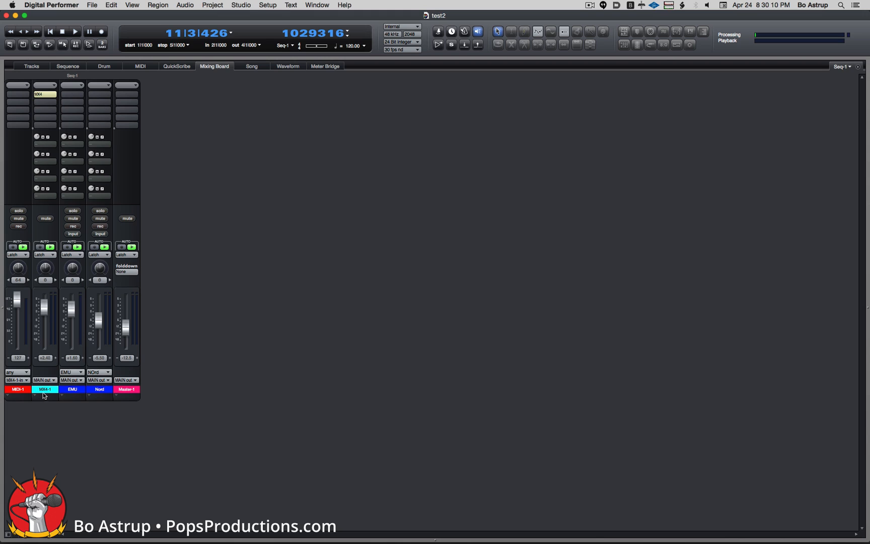
Open the Tracks overview and enlarge the track rows, keeping the whole recording in view.
click(37, 68)
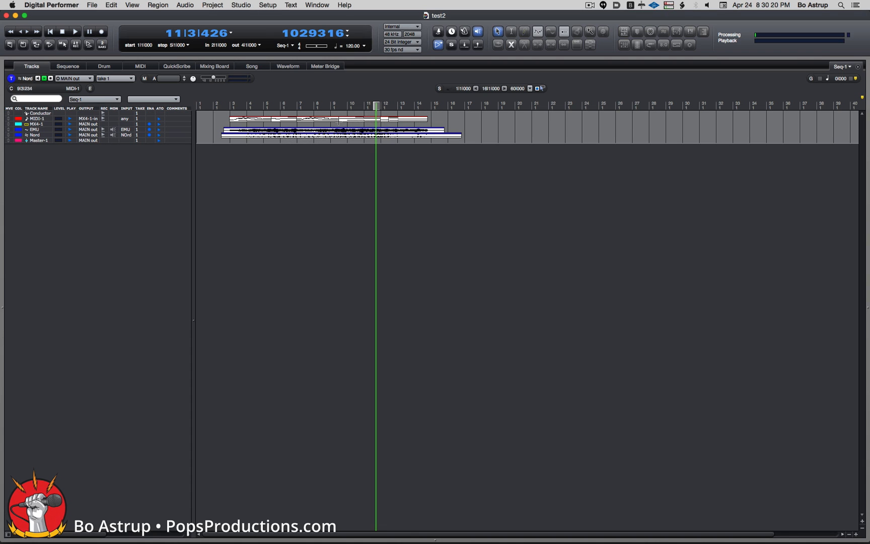
click(862, 522)
click(862, 521)
click(862, 522)
click(862, 522)
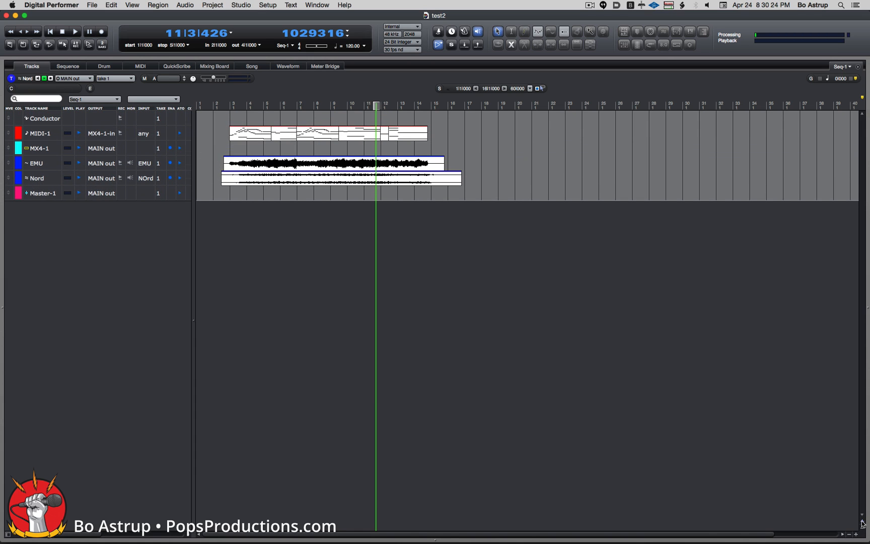
click(856, 534)
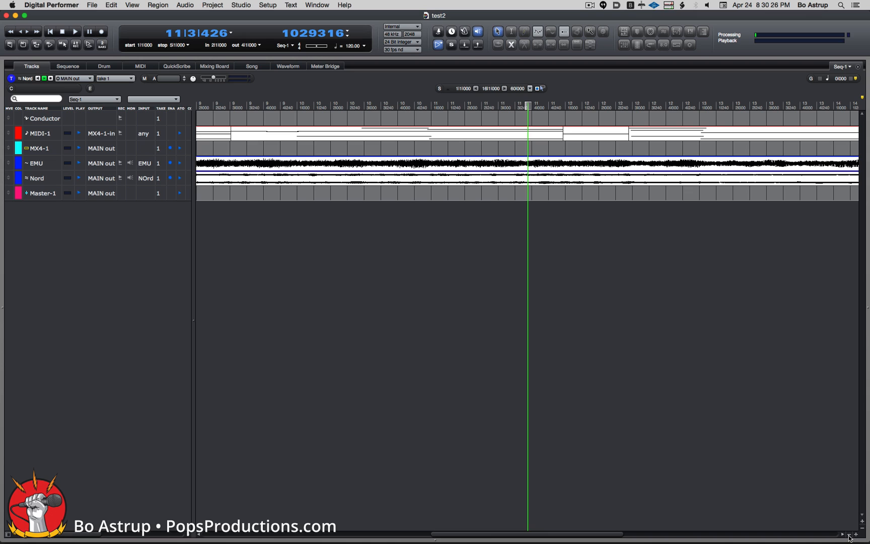
click(850, 534)
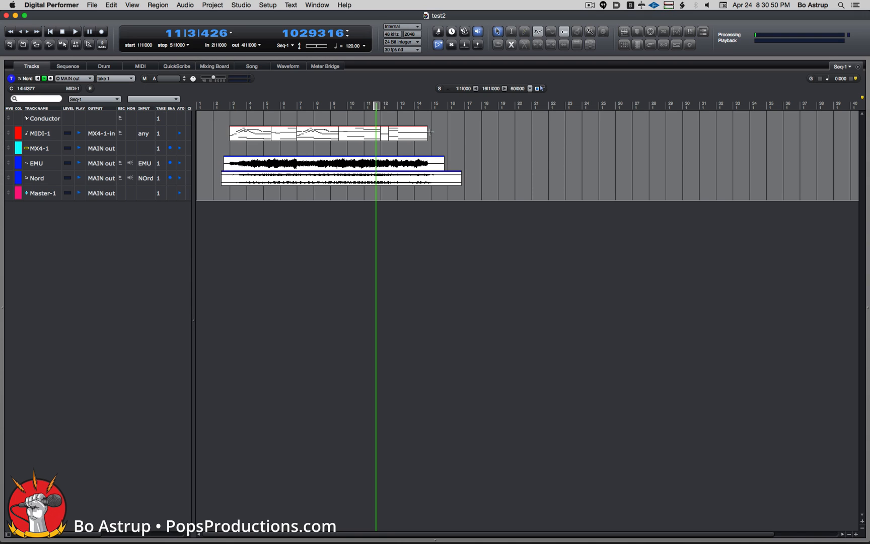
Select the MIDI-1 phrases from bar 3 to about bar 14, leaving out the short one in bar 12.
click(417, 133)
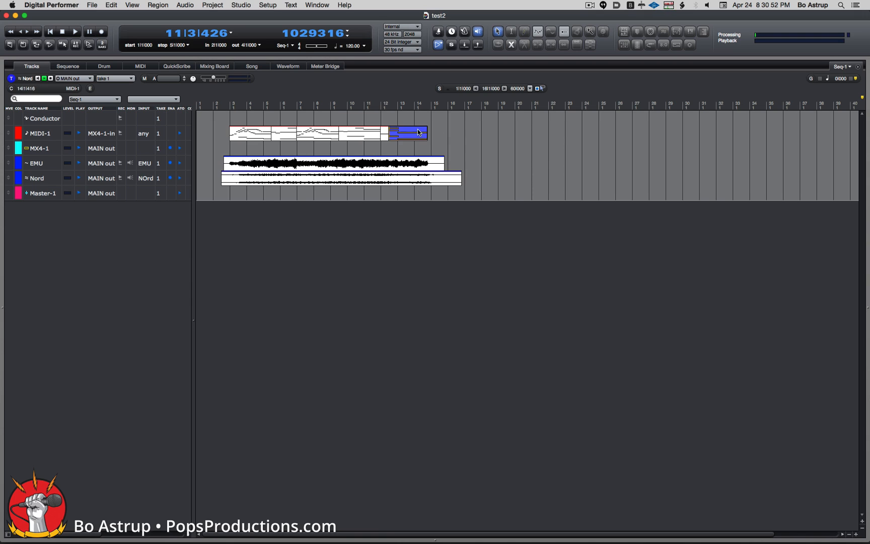
shift+click(245, 134)
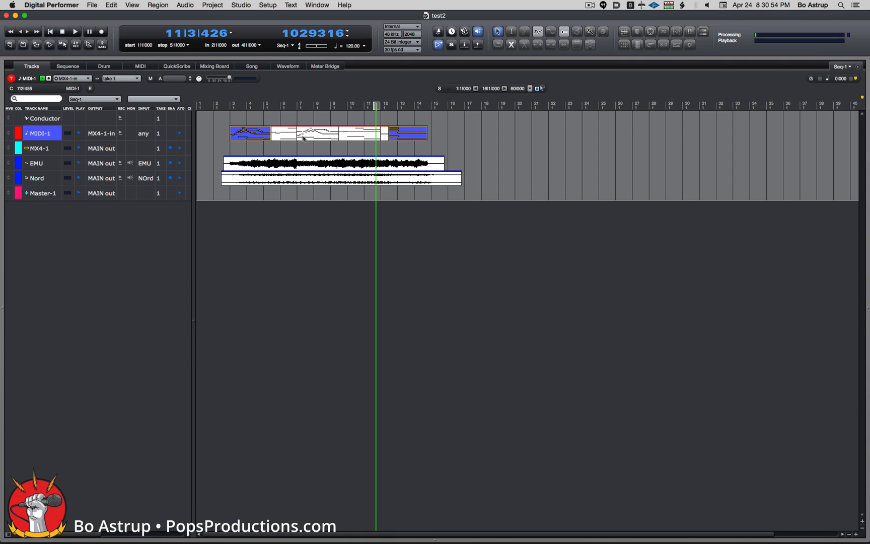
shift+click(287, 135)
shift+click(310, 136)
shift+click(356, 137)
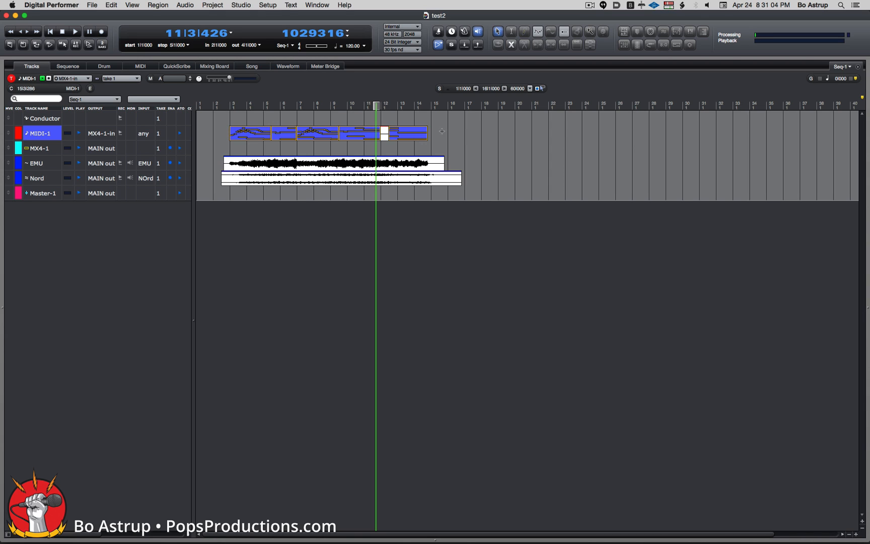
Bounce MIDI-1 and MX4-1 from about bar 3 to bar 15 through MAIN out as MX4 print, adding it to the sequence.
drag(442, 131, 229, 151)
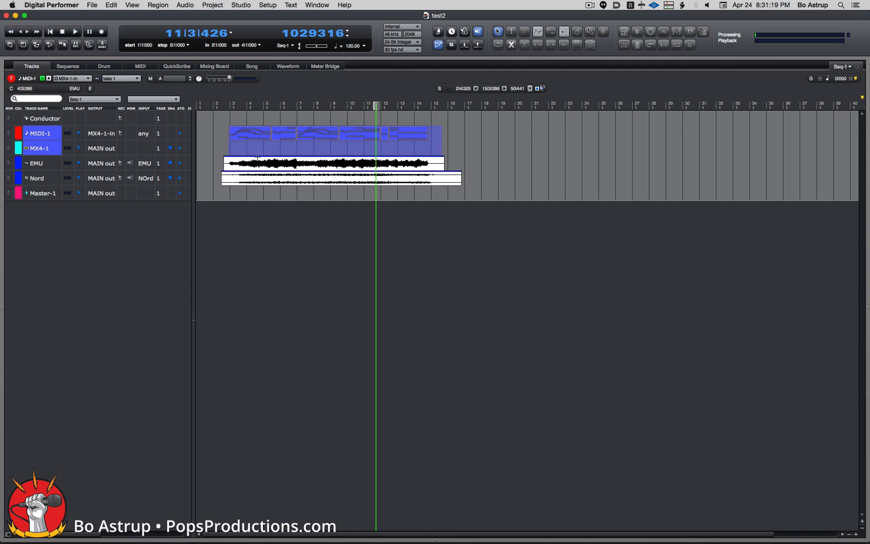
click(150, 244)
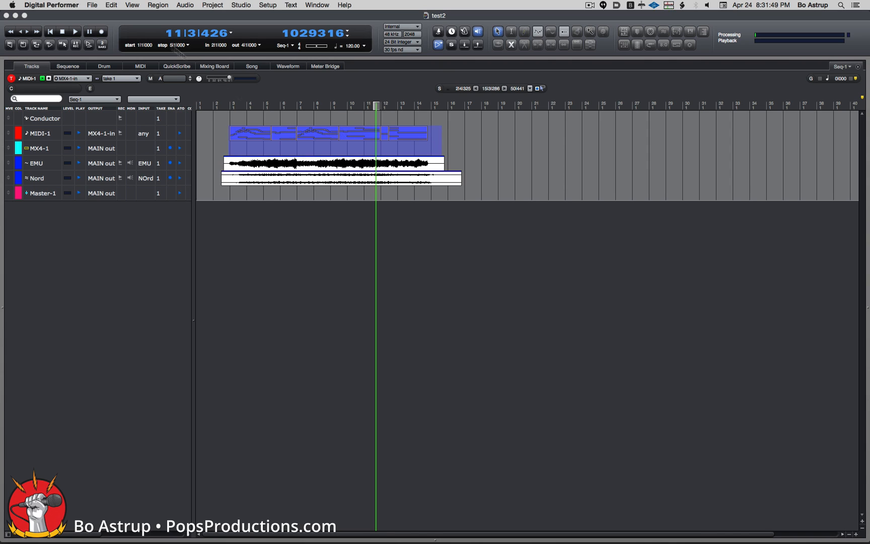
click(93, 5)
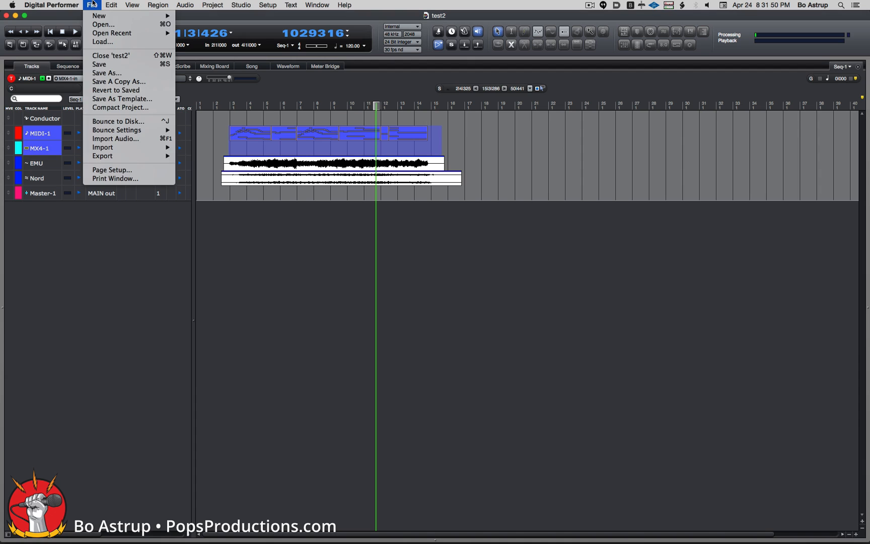
click(113, 123)
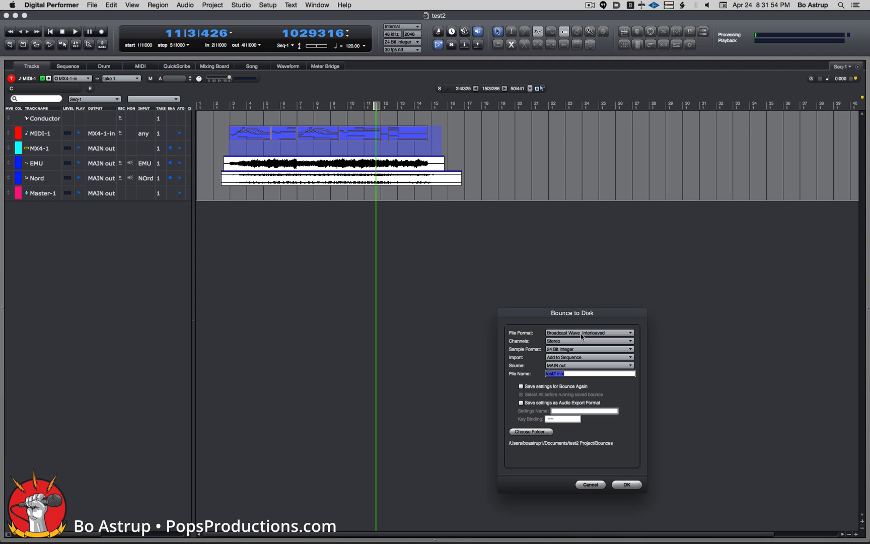
click(567, 366)
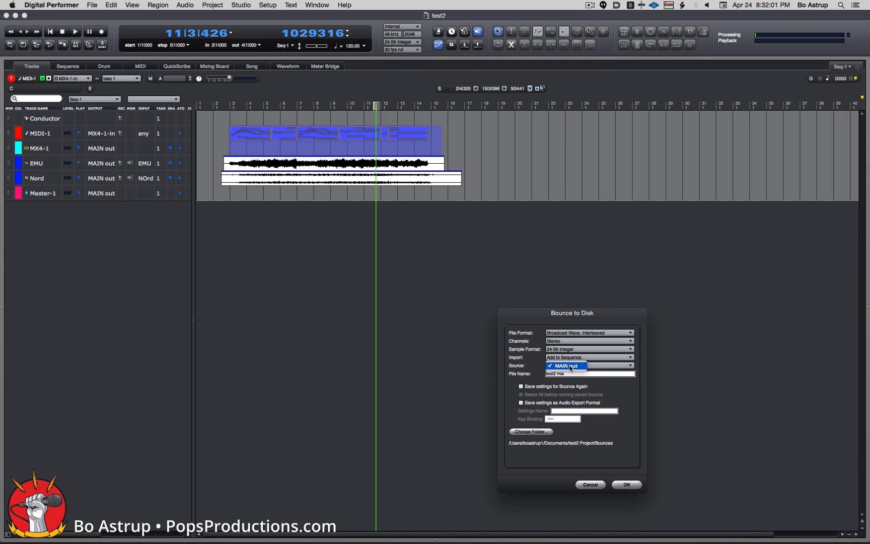
click(571, 367)
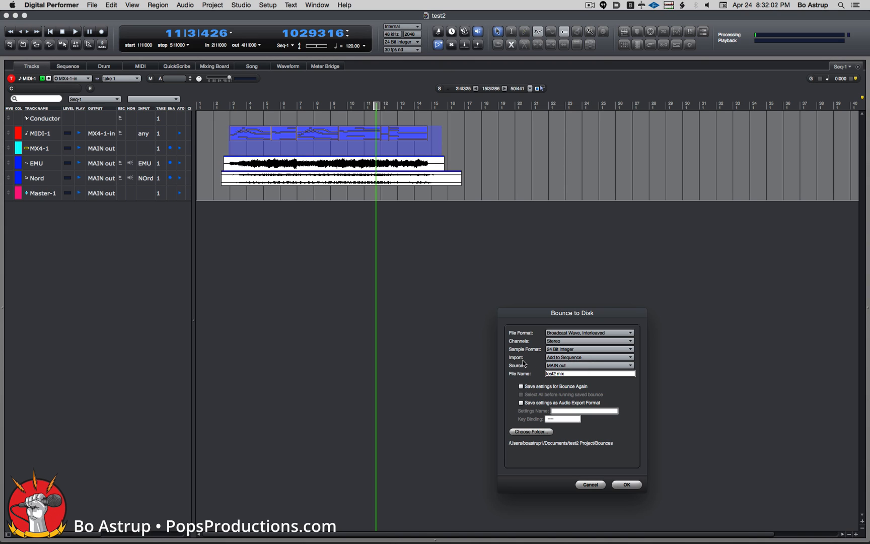
triple_click(575, 375)
text(MX4 print)
click(625, 485)
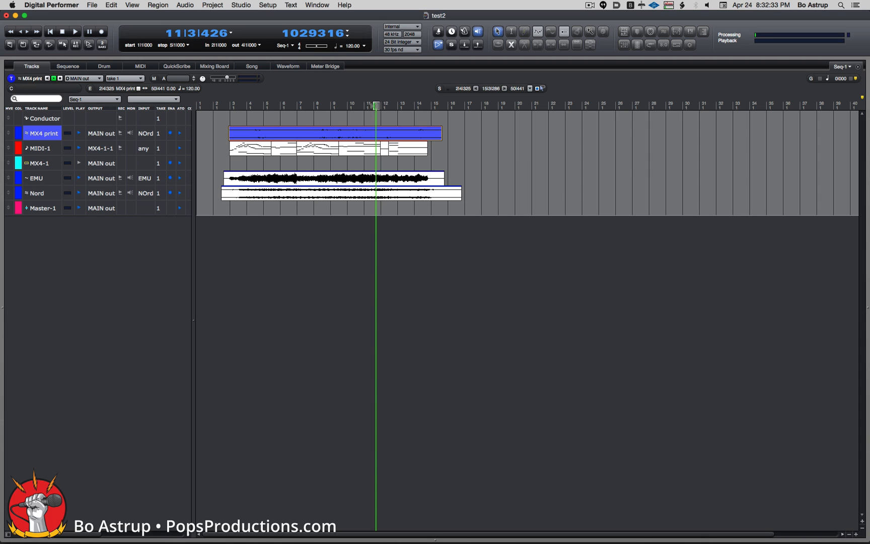
Show all tracks in the Mixing Board using a Track Selector sidebar, and place the MX4 print strip between Nord and Master-1.
drag(236, 103, 224, 103)
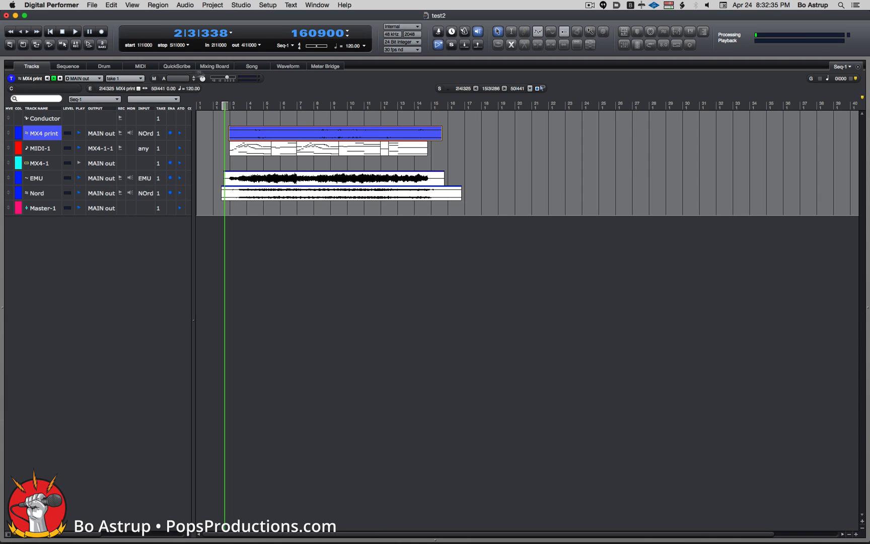
click(212, 67)
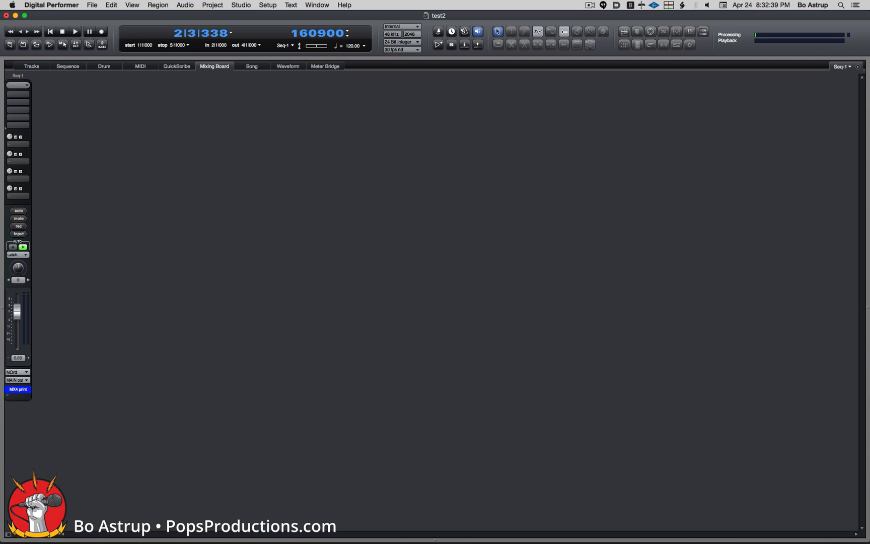
drag(867, 306, 749, 302)
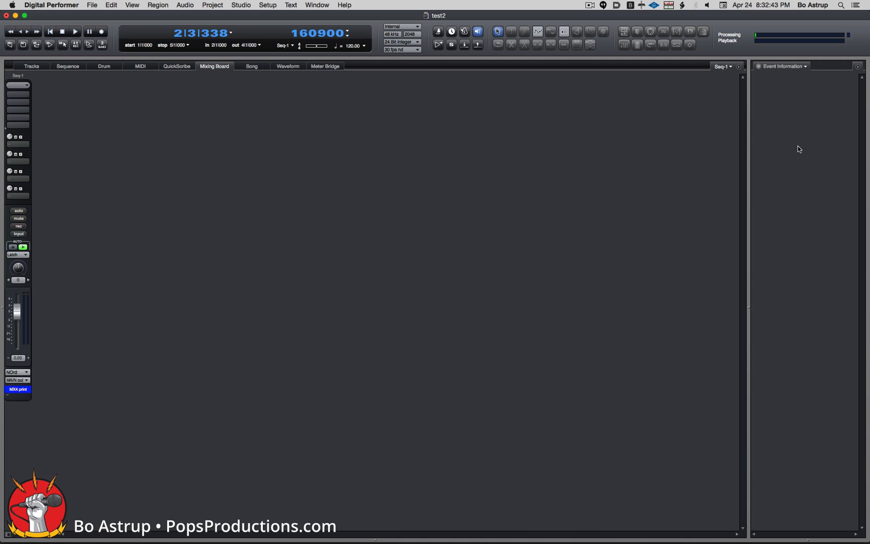
click(806, 68)
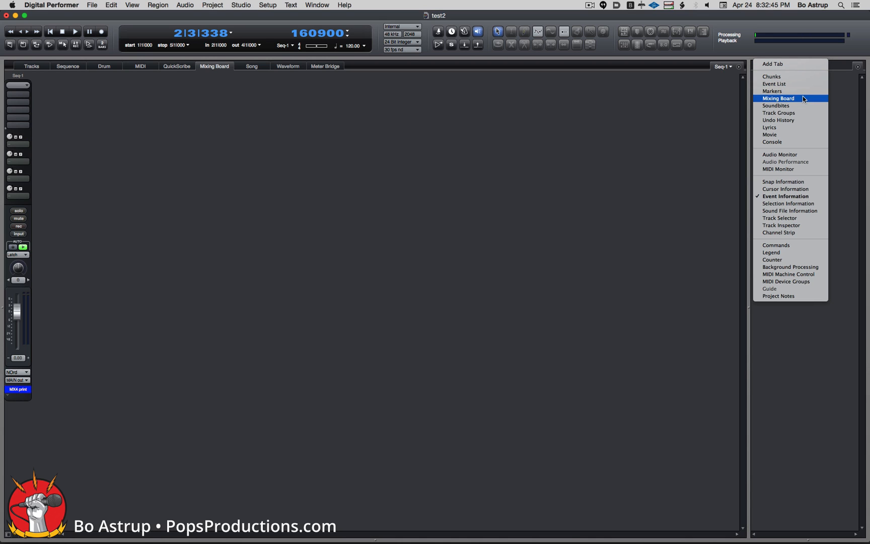
click(786, 218)
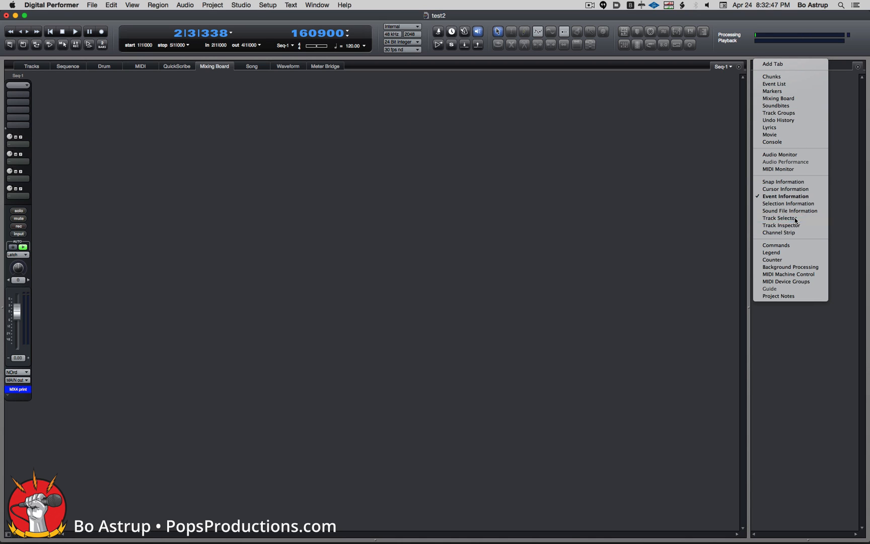
drag(775, 93, 794, 175)
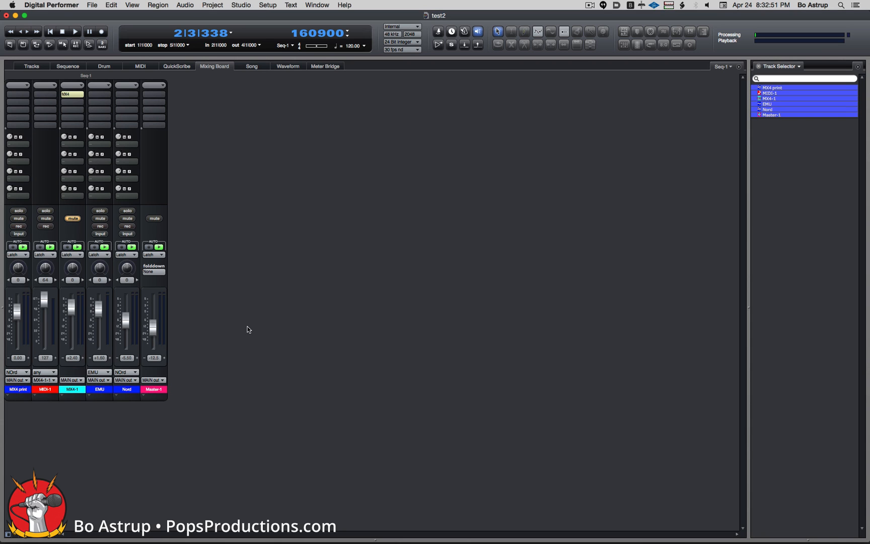
drag(20, 401, 122, 403)
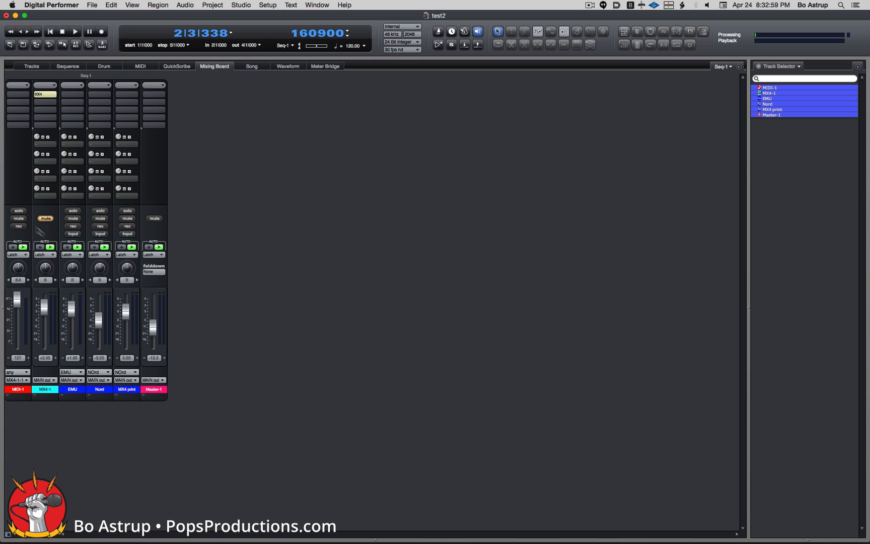
Mute MIDI-1 and play from bar 3 to about bar 7 while raising MX4 print to +6 and Nord to -2.6.
click(19, 218)
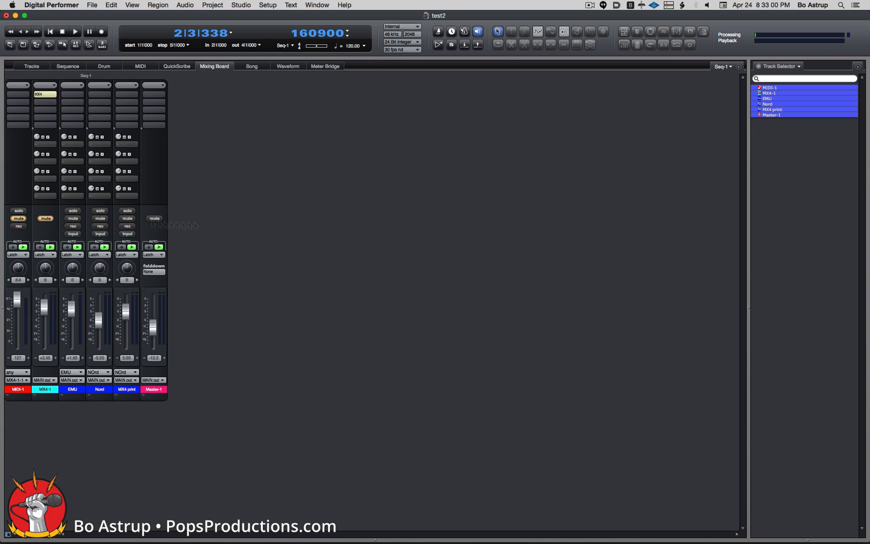
click(177, 32)
text(3)
key(Return)
key(space)
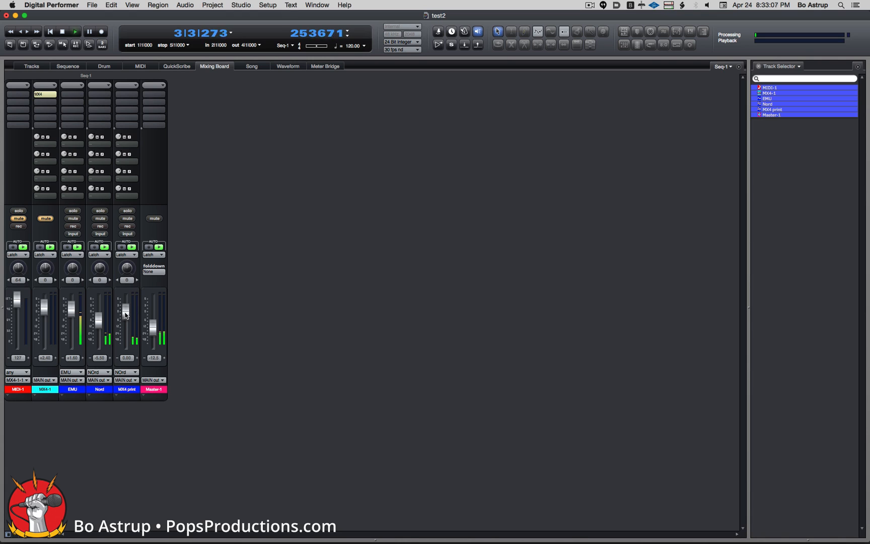
drag(126, 312, 102, 315)
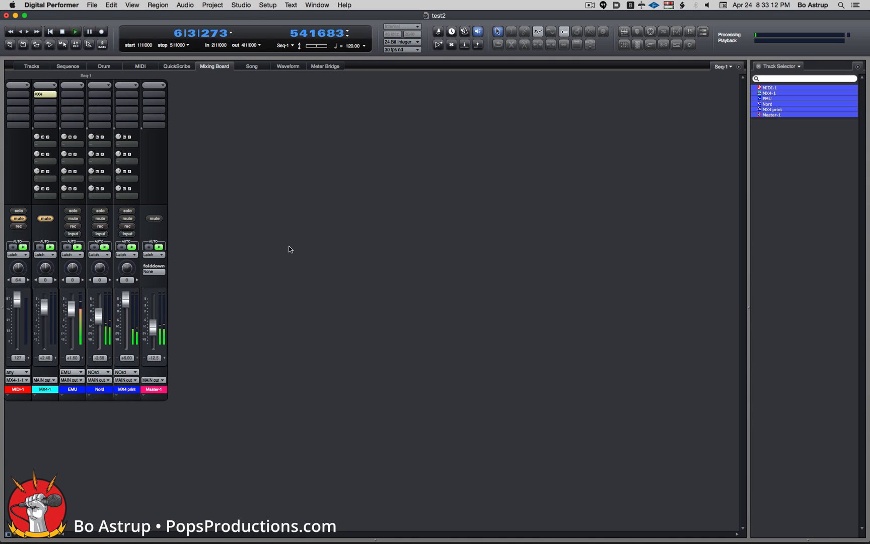
key(space)
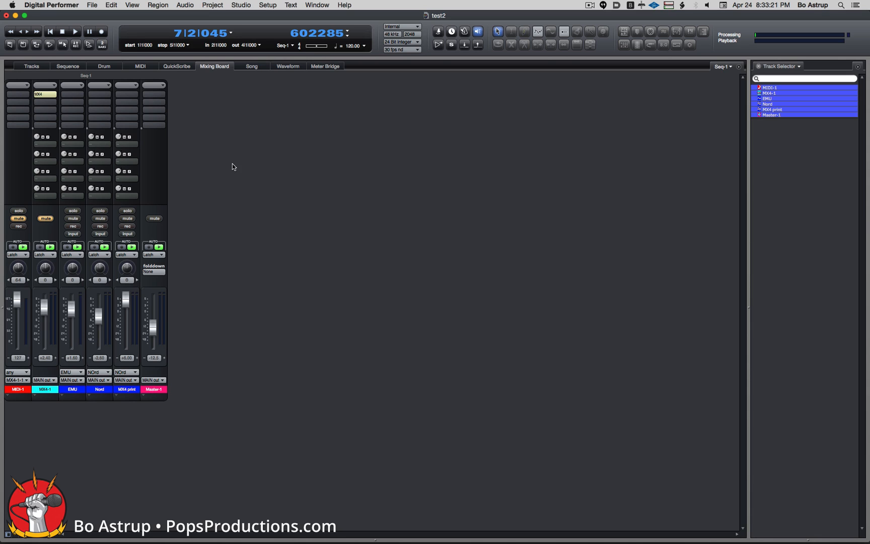
Add a stereo MOTU MachFive3 instrument track and move its plug-in window clear of the mixer strips.
click(213, 6)
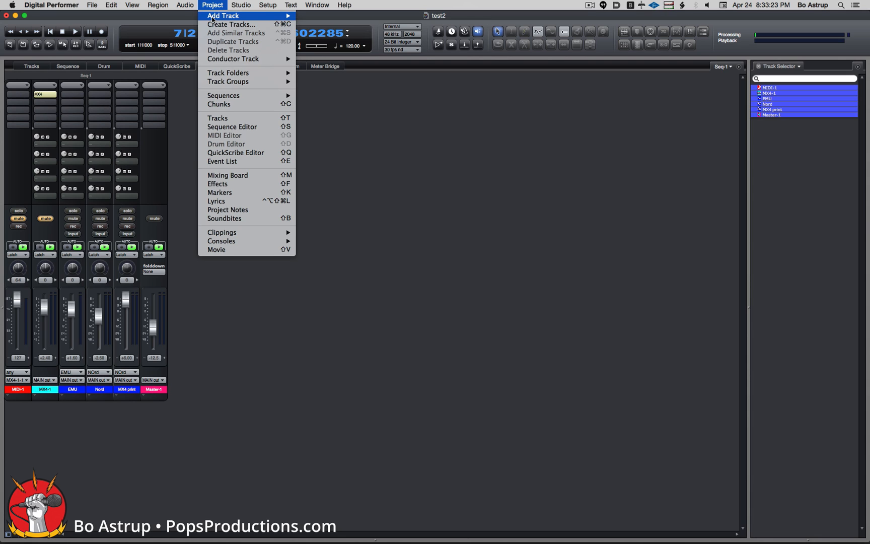
mouse_move(214, 17)
mouse_move(344, 59)
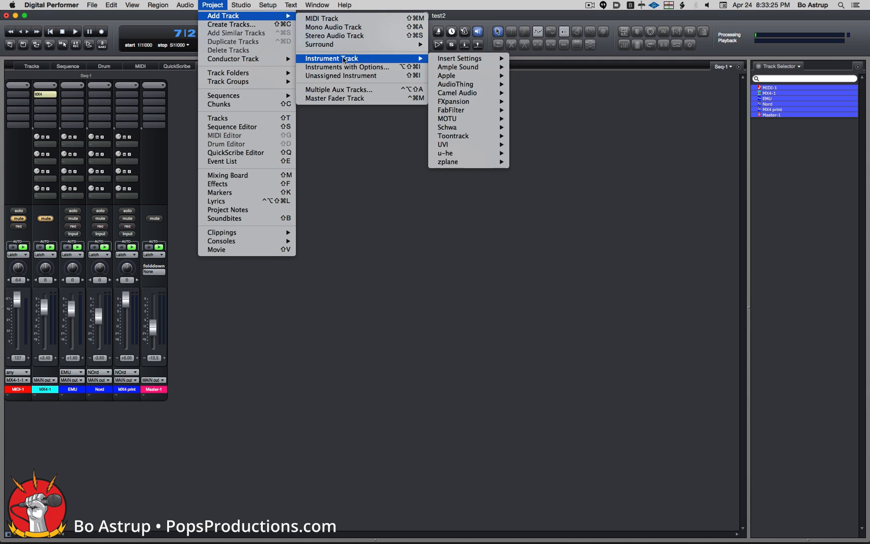
mouse_move(466, 119)
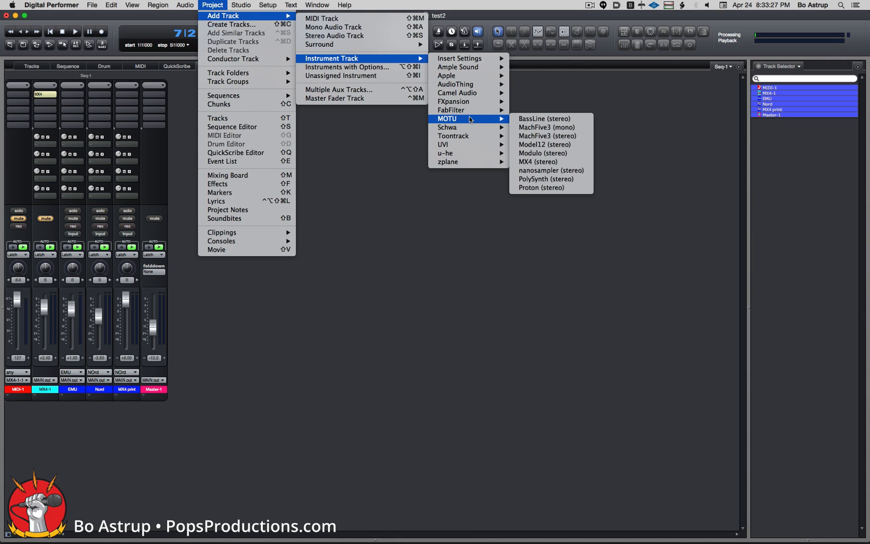
click(579, 136)
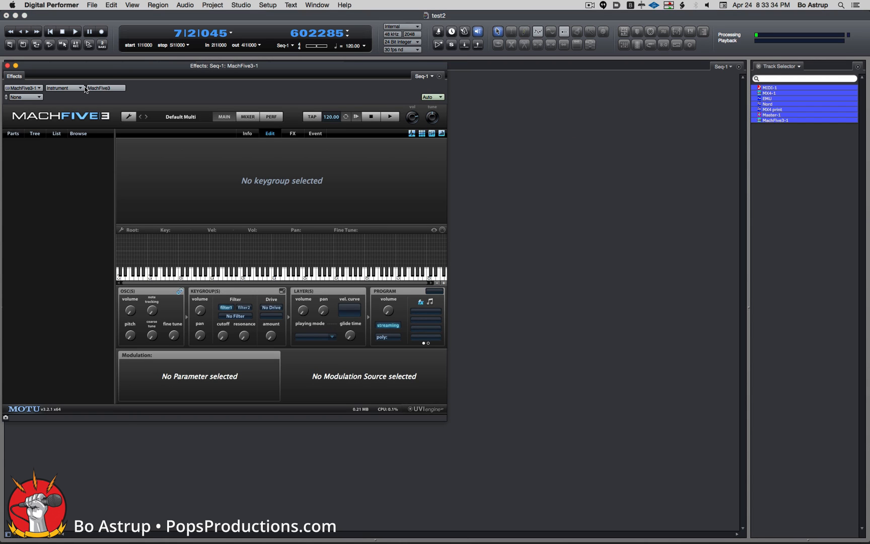
drag(107, 68, 357, 91)
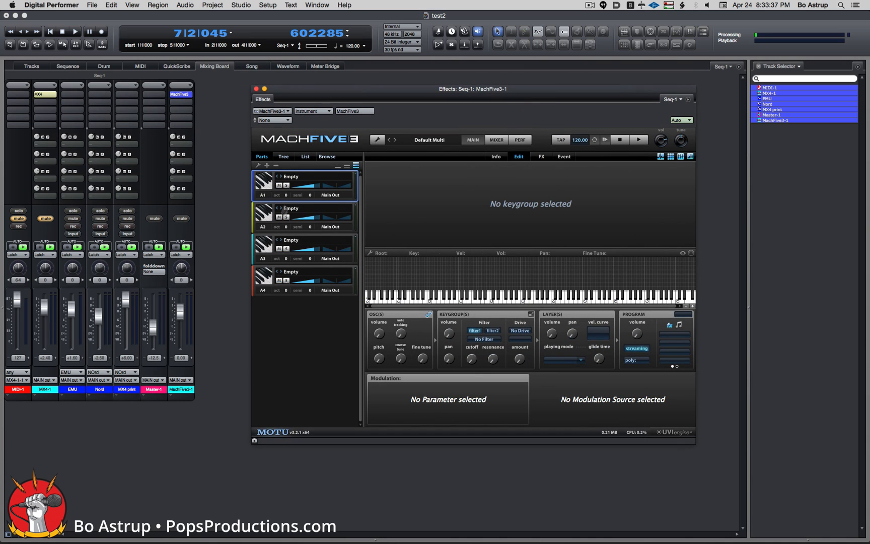
Load Strings Ensemble 1 from the Universal Loops and Instruments soundbank's All Strings folder into MachFive's first part, and close the plug-in window.
click(294, 179)
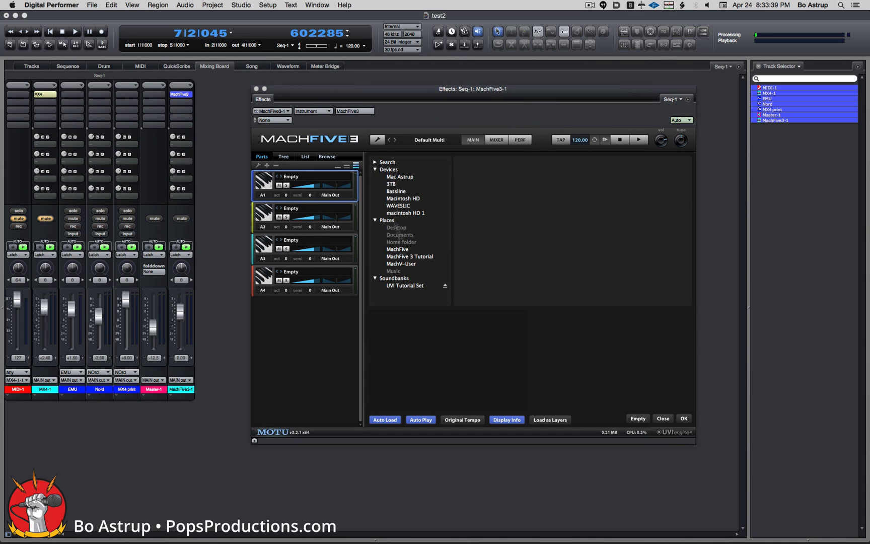
click(406, 285)
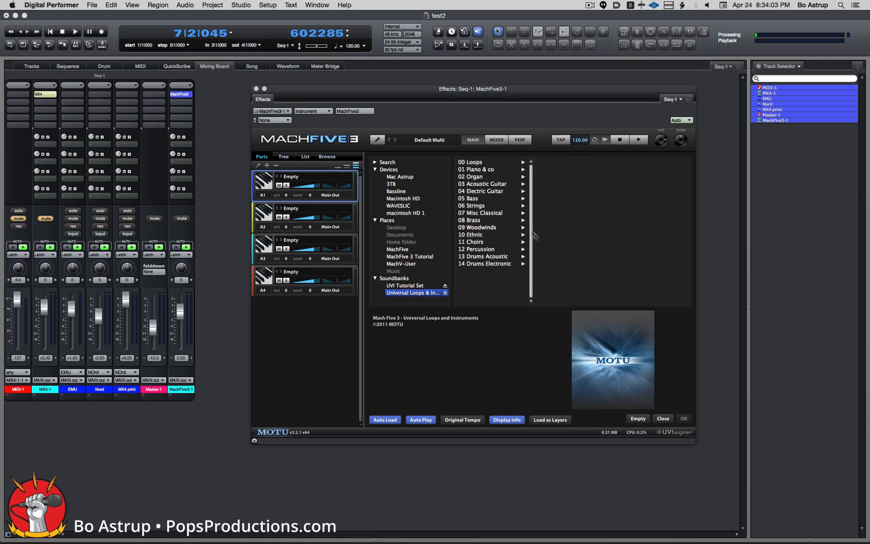
click(480, 207)
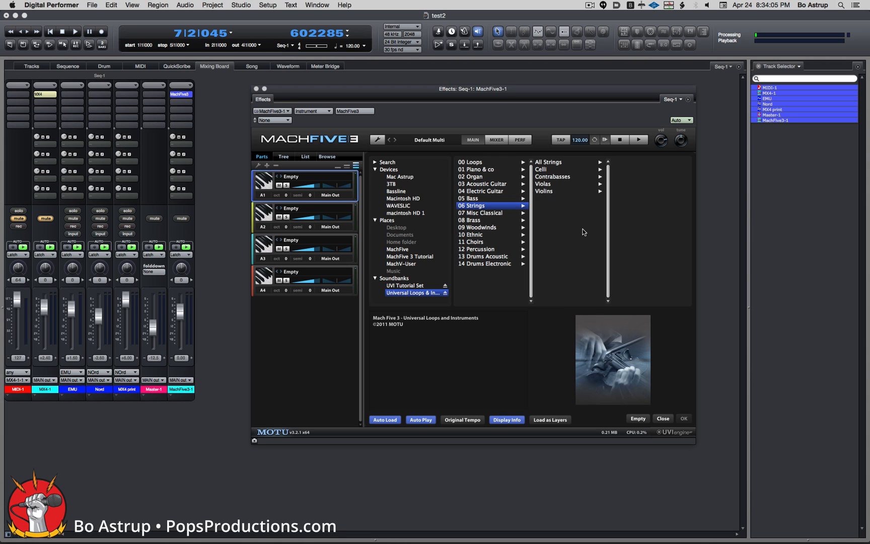
click(552, 162)
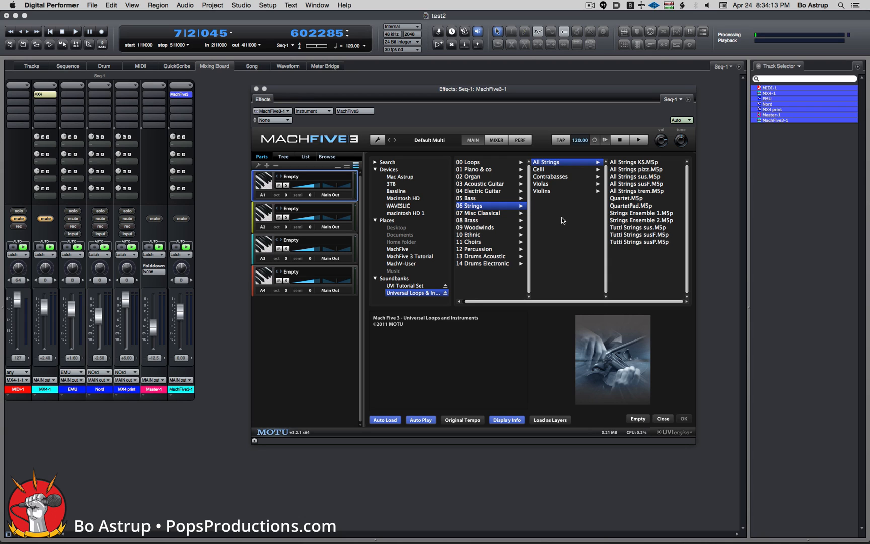
click(649, 213)
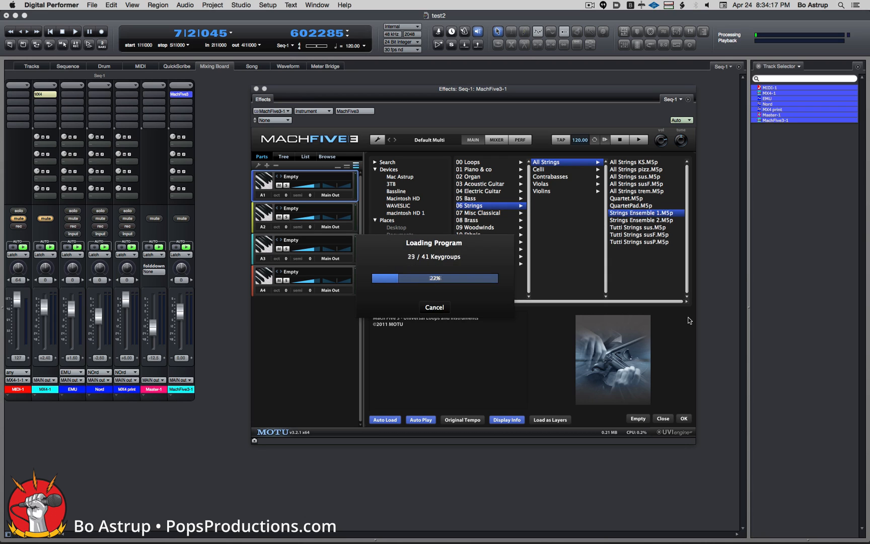
click(685, 419)
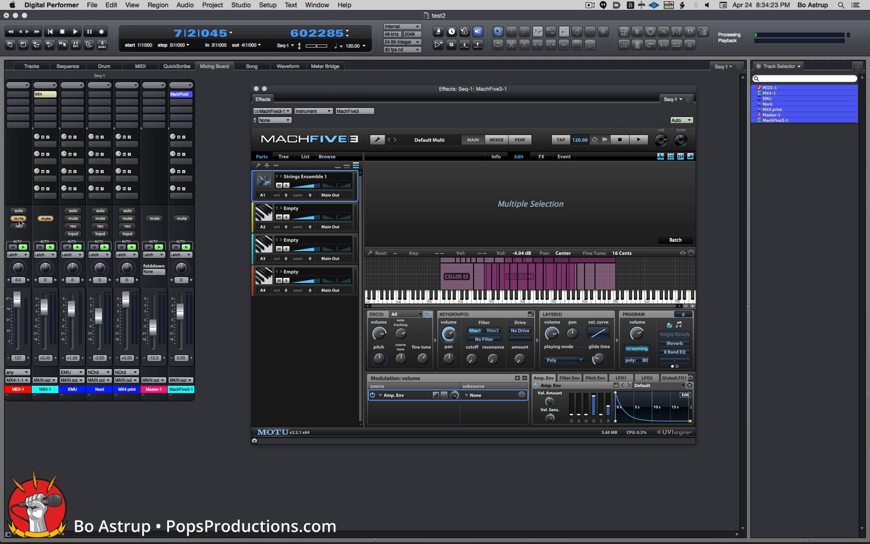
key(super+w)
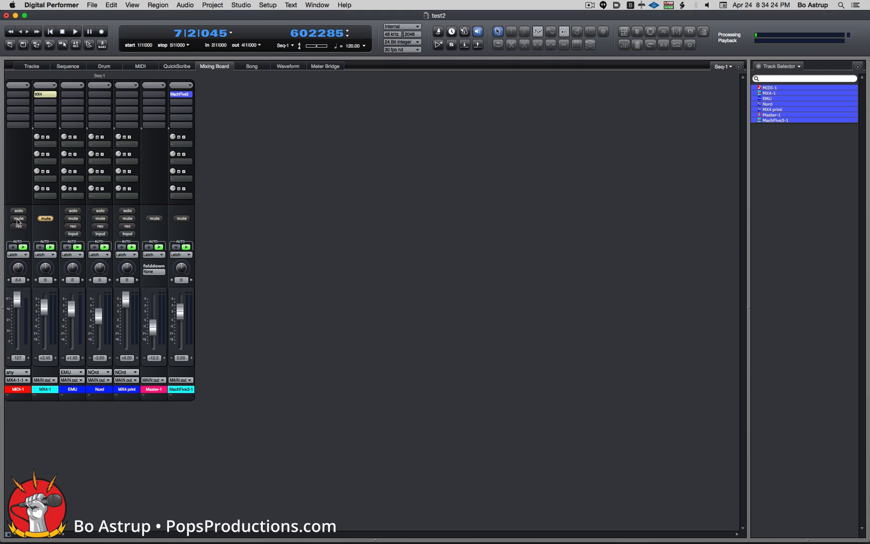
Unmute MIDI-1 with its output routed to MachFive3-1-1, and open the Sequence editor.
click(18, 218)
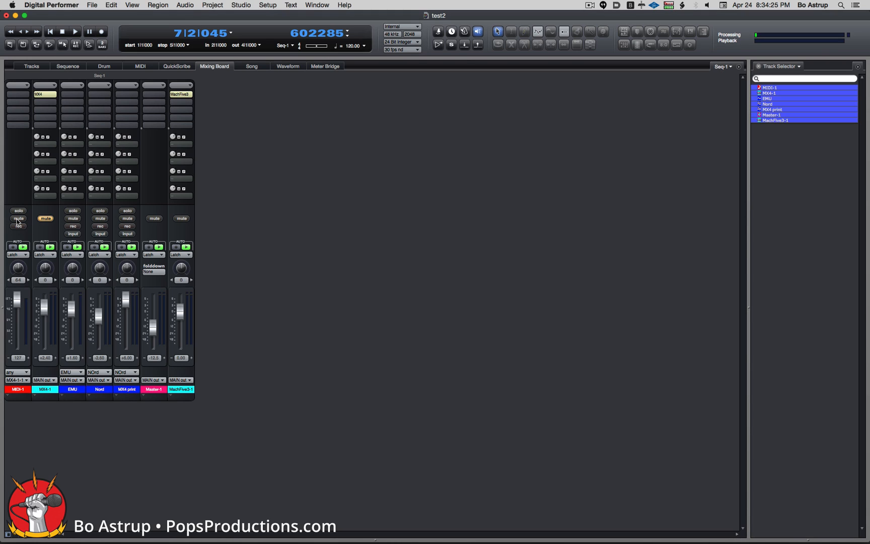
click(23, 381)
mouse_move(23, 381)
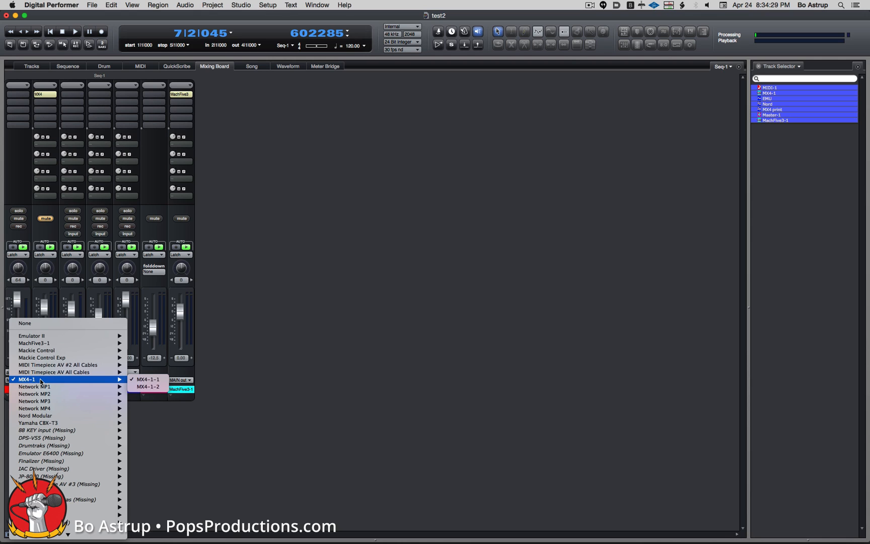
mouse_move(48, 343)
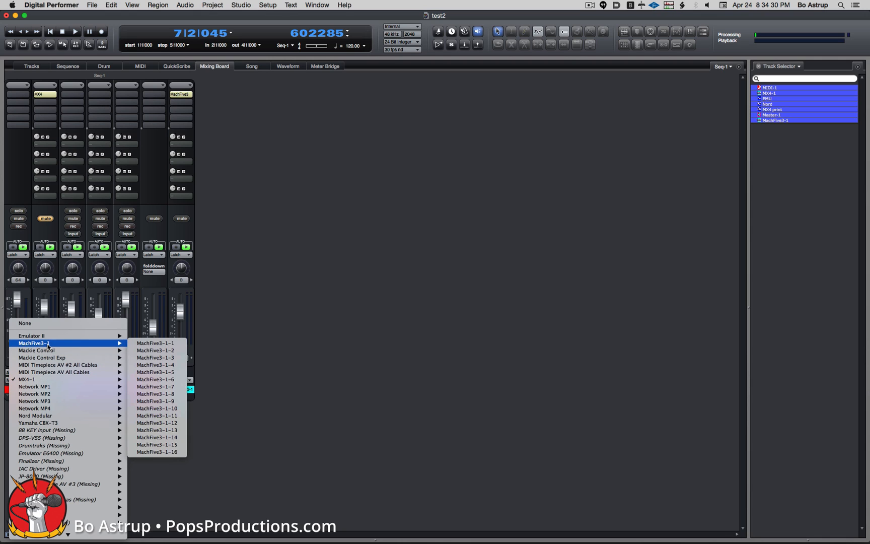
click(149, 344)
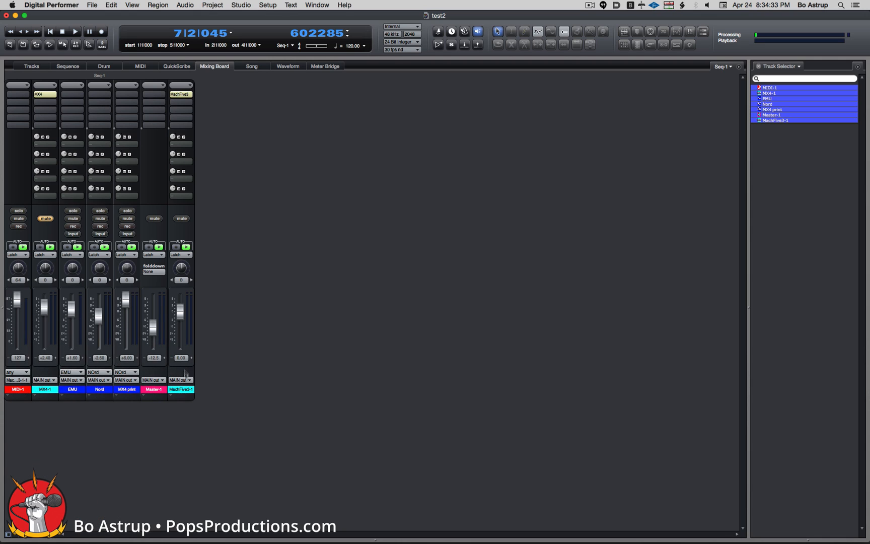
click(65, 67)
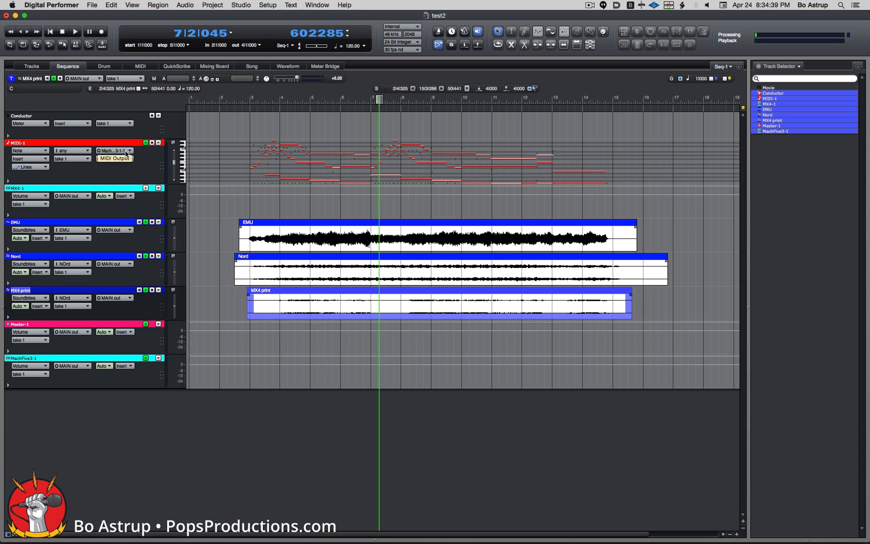
Audition MachFive3-1 alone from just before bar 3, with EMU, Nord and MX4 print muted, and lower its level.
click(243, 98)
drag(242, 99, 244, 98)
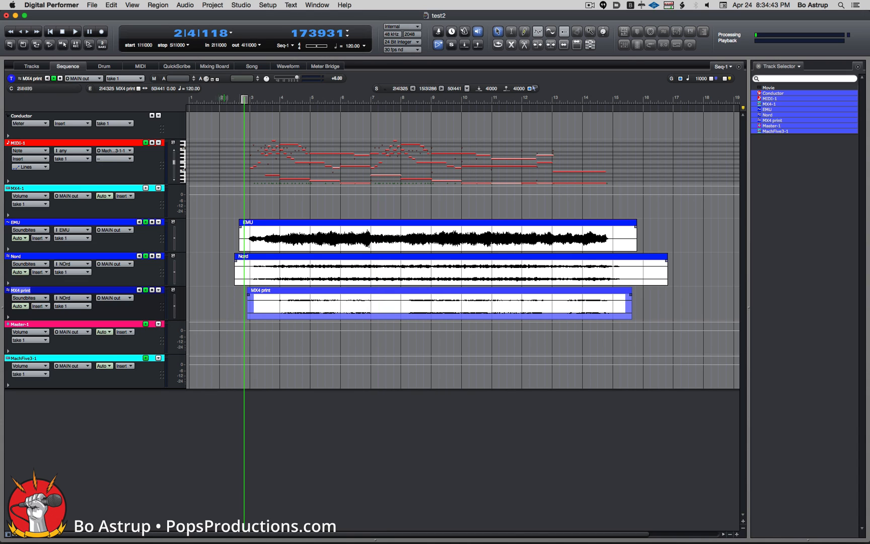
click(210, 67)
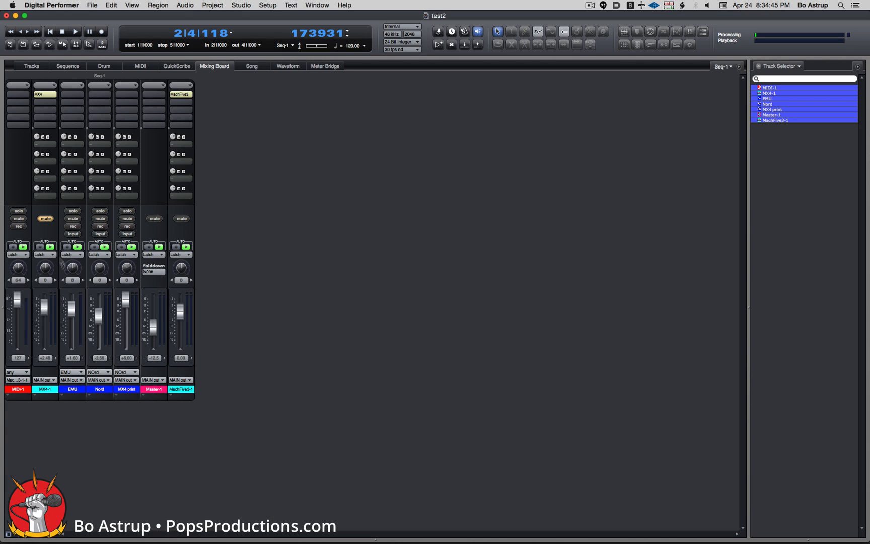
drag(71, 220, 124, 223)
key(space)
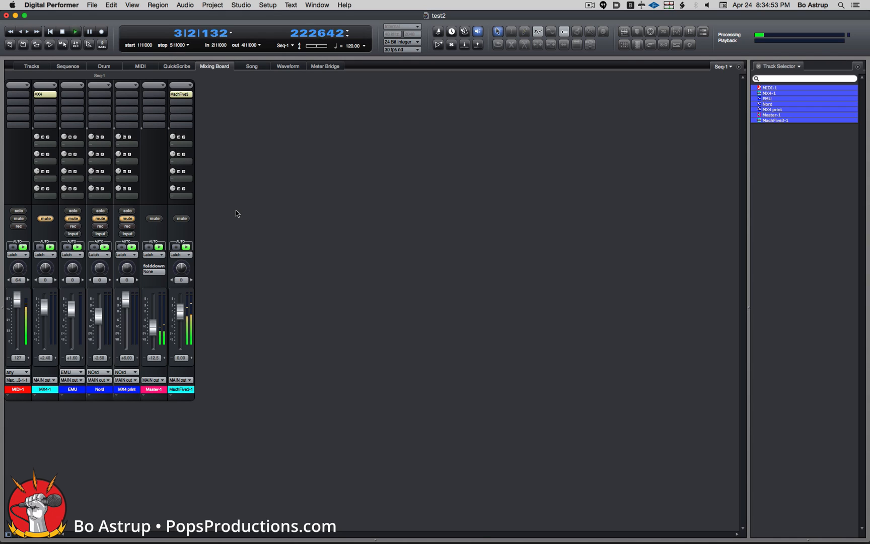
drag(179, 311, 179, 319)
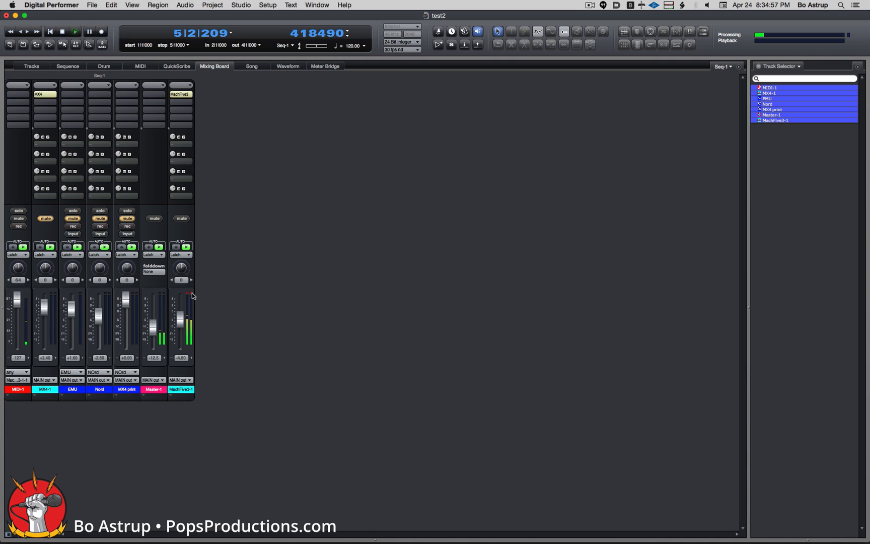
key(space)
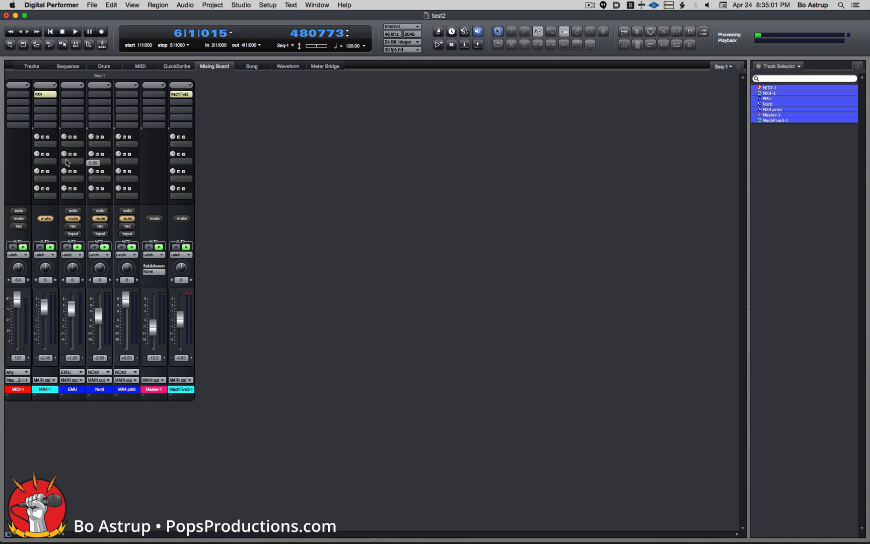
Unmute EMU, Nord and MX4 print, and play from bar 6 to about bar 12 while lowering MachFive3-1 to -11.0.
drag(73, 218, 131, 220)
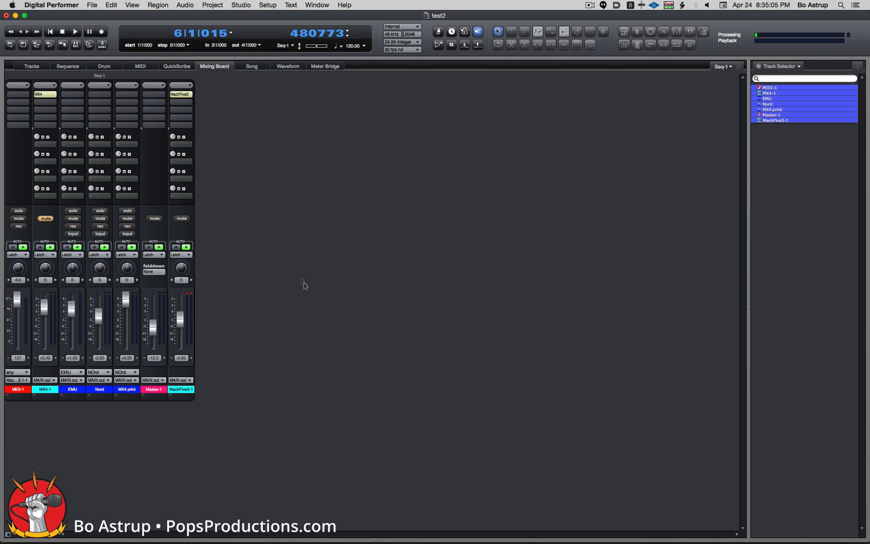
drag(179, 323, 179, 330)
click(176, 92)
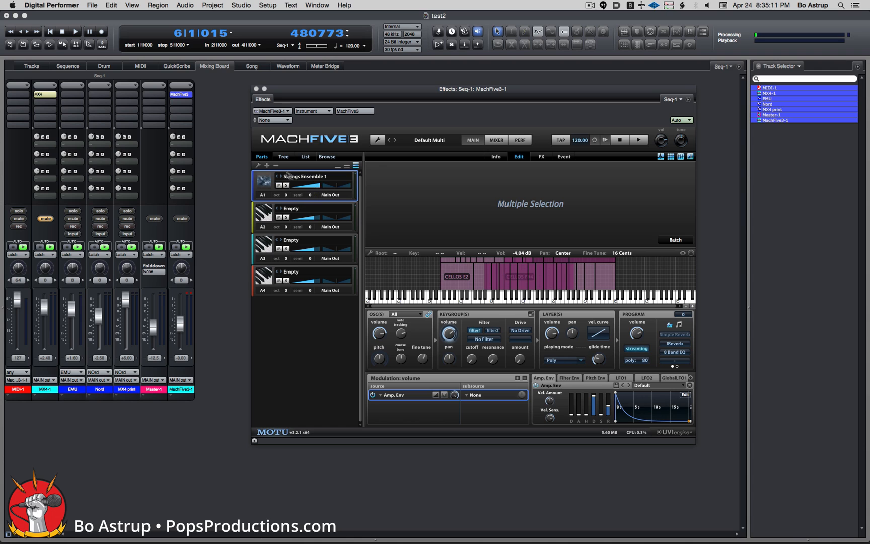
click(224, 137)
key(space)
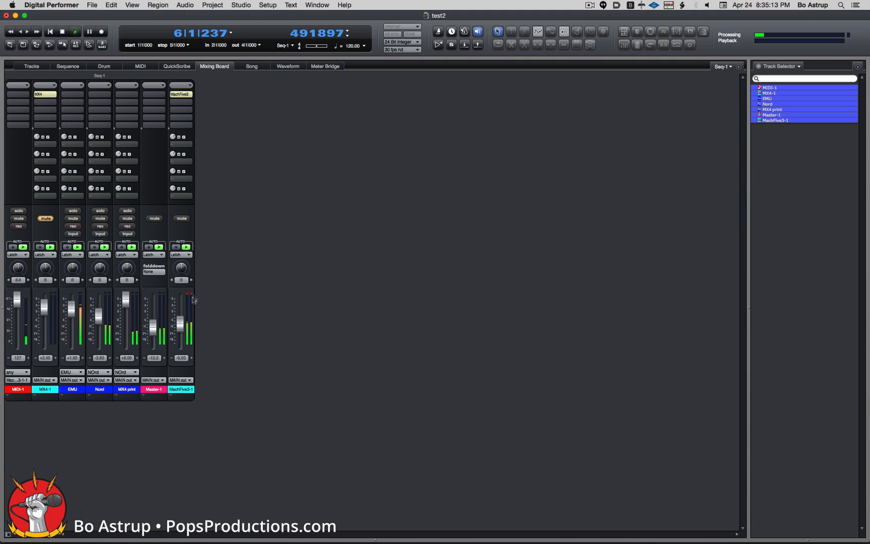
drag(181, 323, 180, 322)
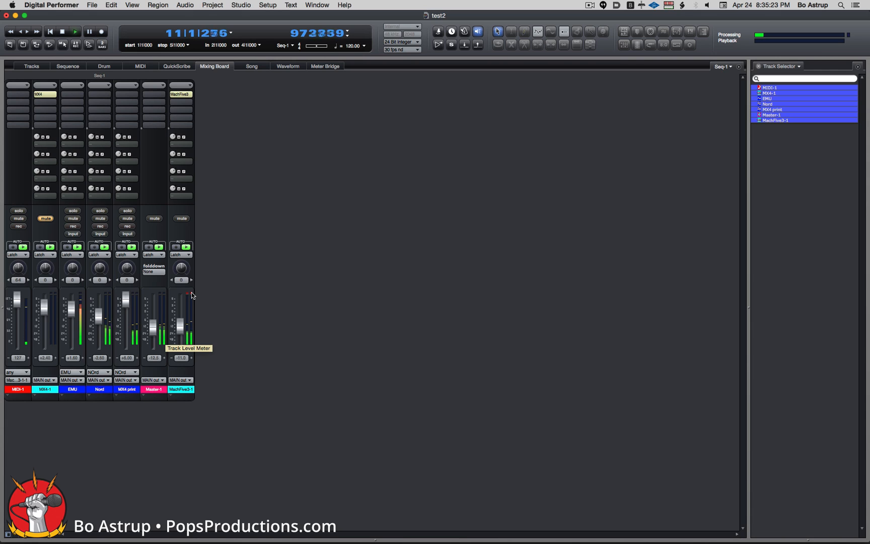
key(space)
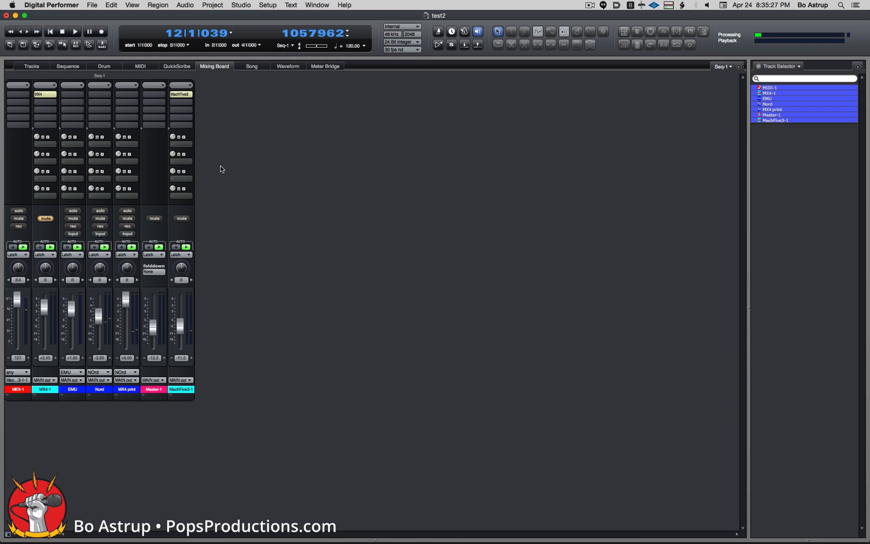
Set the Strings Ensemble 1 part's volume to 6 dB in MachFive and close the plug-in window.
click(180, 94)
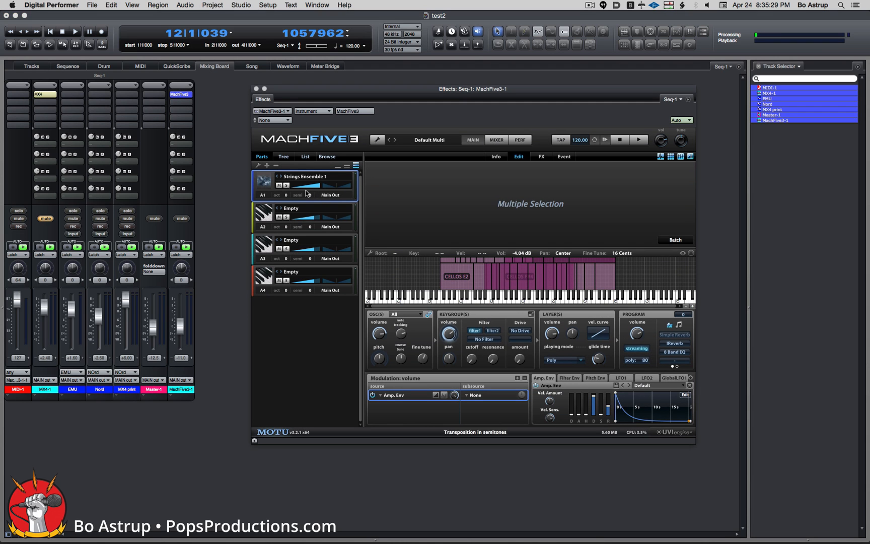
mouse_move(310, 187)
drag(313, 189, 335, 190)
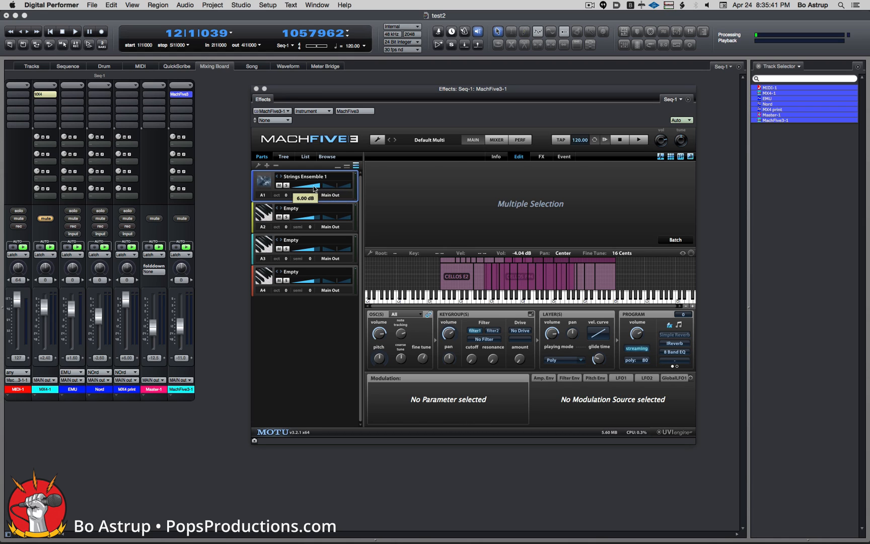
key(super+w)
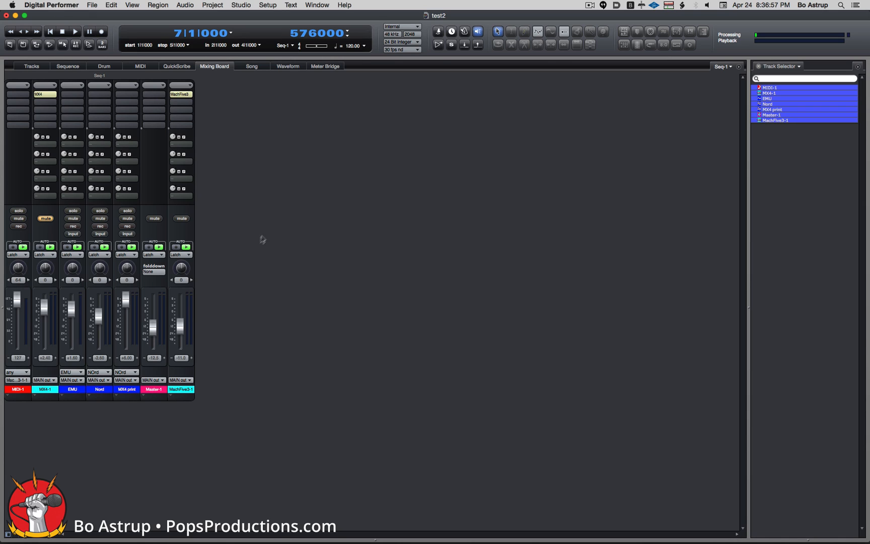
Arm automation recording on MIDI-1 and play from the start of the sequence while lowering its volume fader.
click(49, 31)
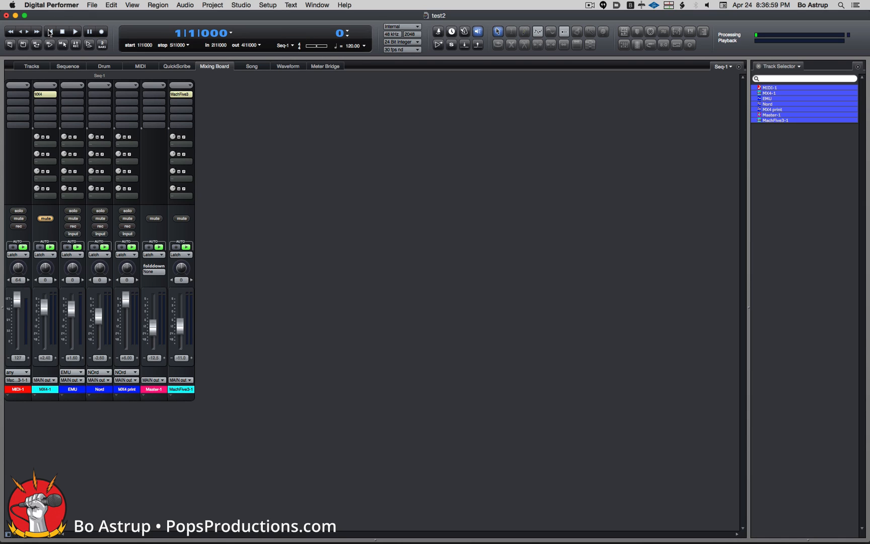
click(14, 248)
key(space)
drag(16, 305, 15, 318)
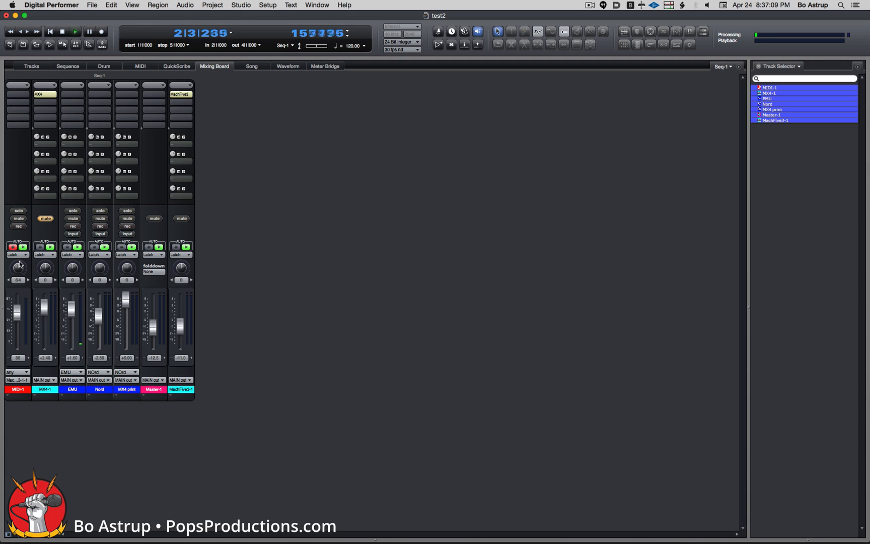
key(space)
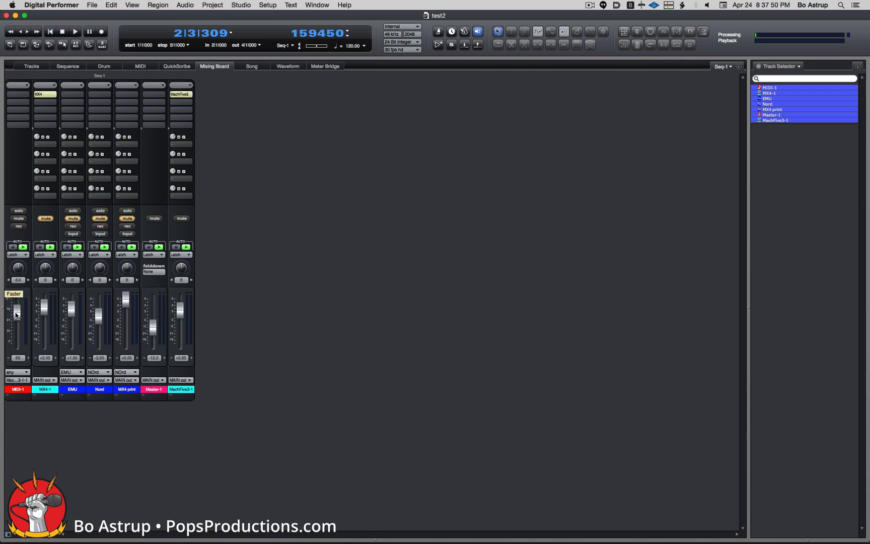
Play the MachFive3 strings from bar 2 to about bar 7, and move the MachFive3-1 mixer strip directly after MIDI-1.
key(space)
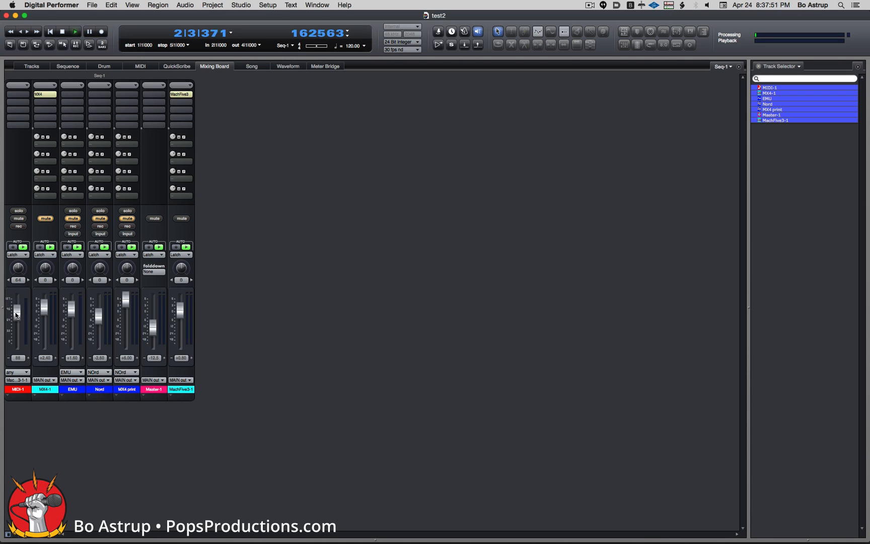
click(179, 94)
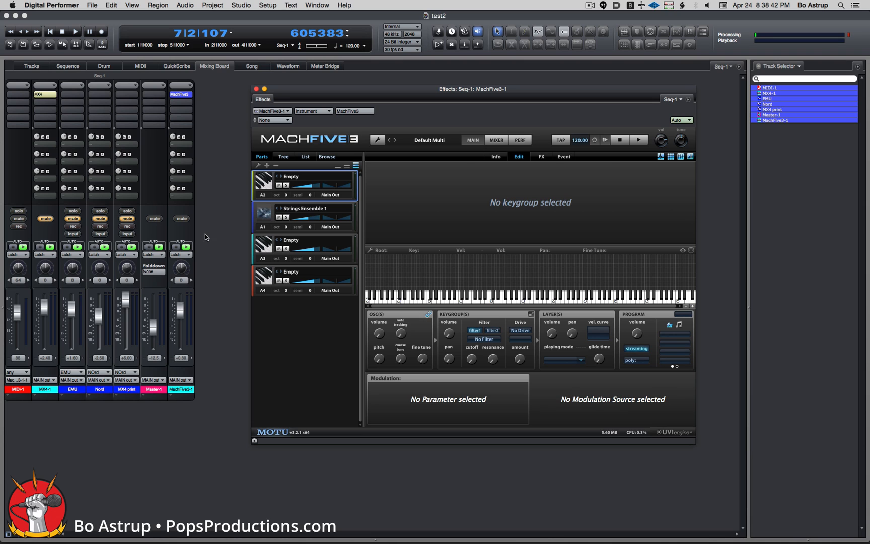
key(super+w)
click(182, 397)
drag(182, 397, 56, 404)
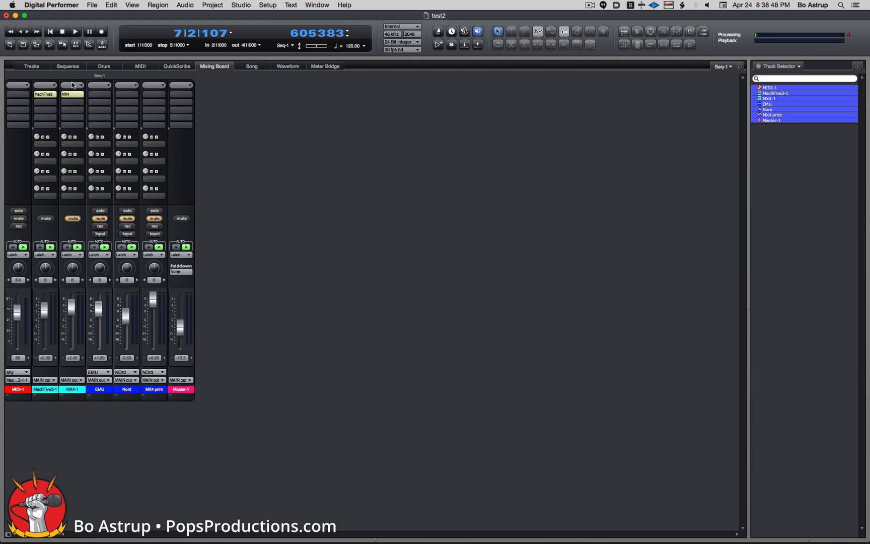
Bounce the MIDI-1 and MachFive3-1 performance to a stereo 24-bit Broadcast Wave file named M5 Print, added to the sequence.
click(40, 66)
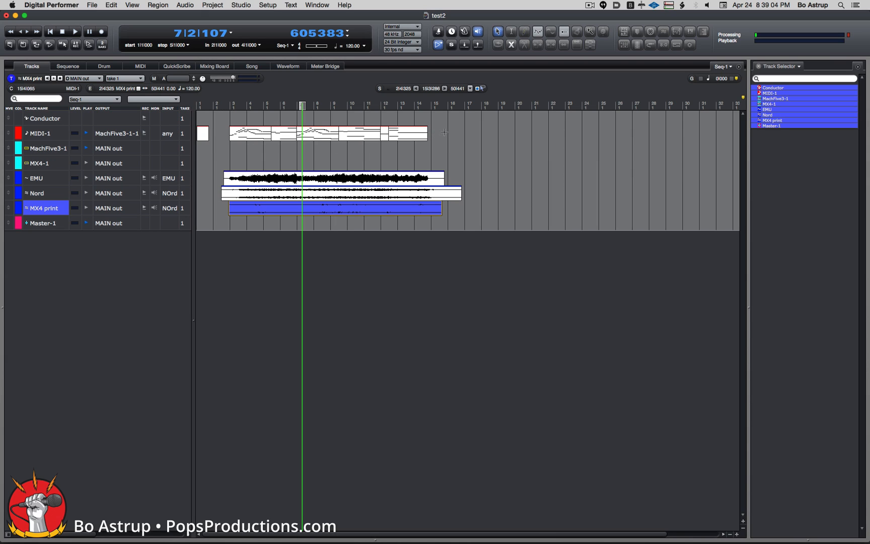
drag(445, 132, 230, 153)
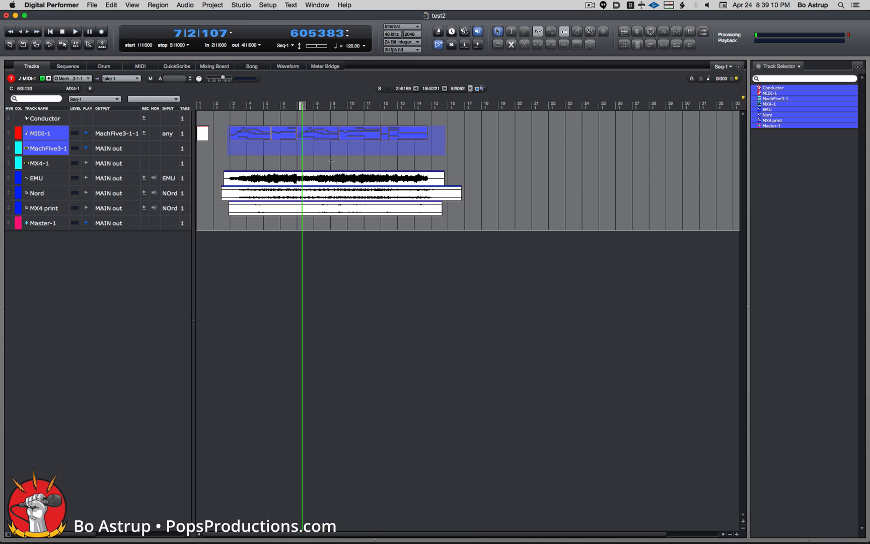
click(91, 5)
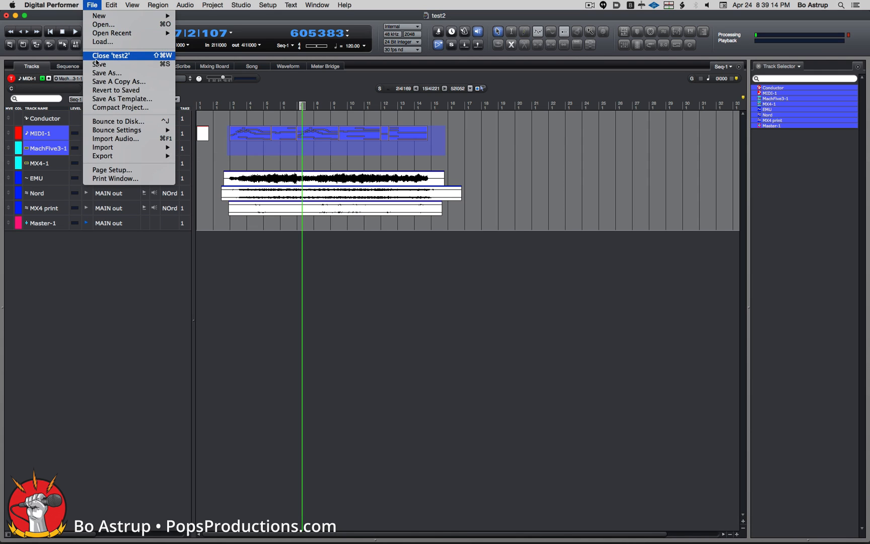
click(107, 122)
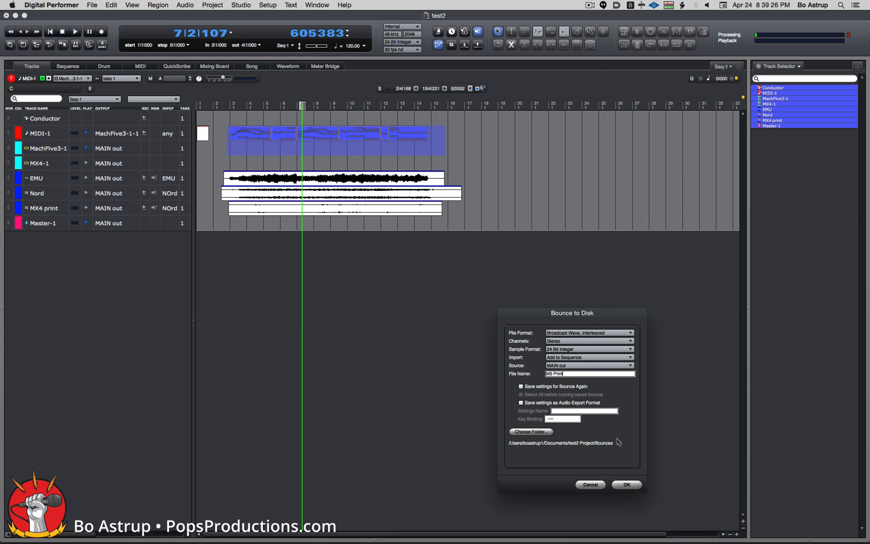
click(628, 485)
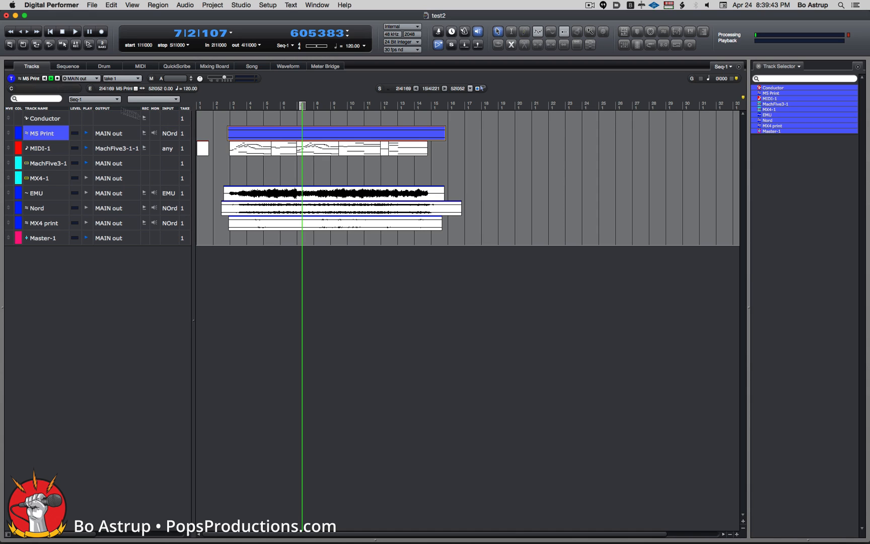
Show all tracks in the Mixing Board and place the M5 Print strip between MX4 print and Master-1.
click(211, 68)
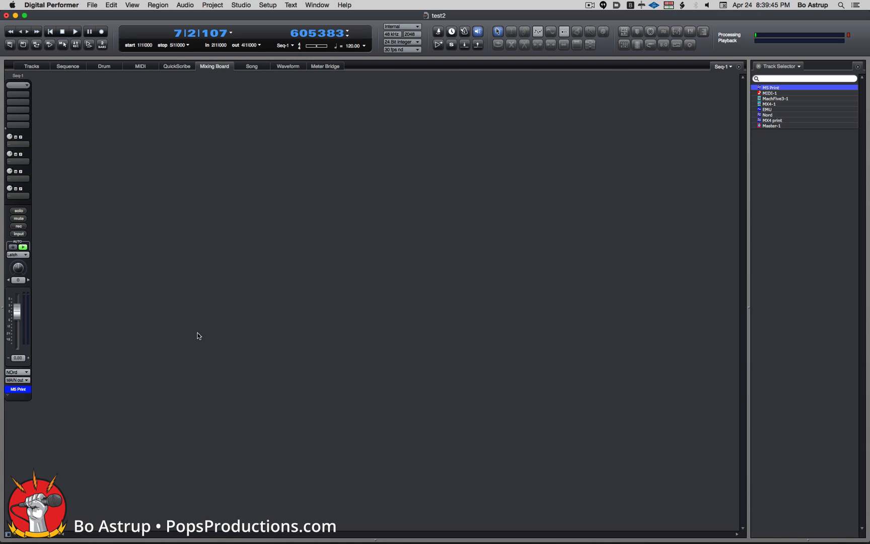
drag(770, 97, 770, 127)
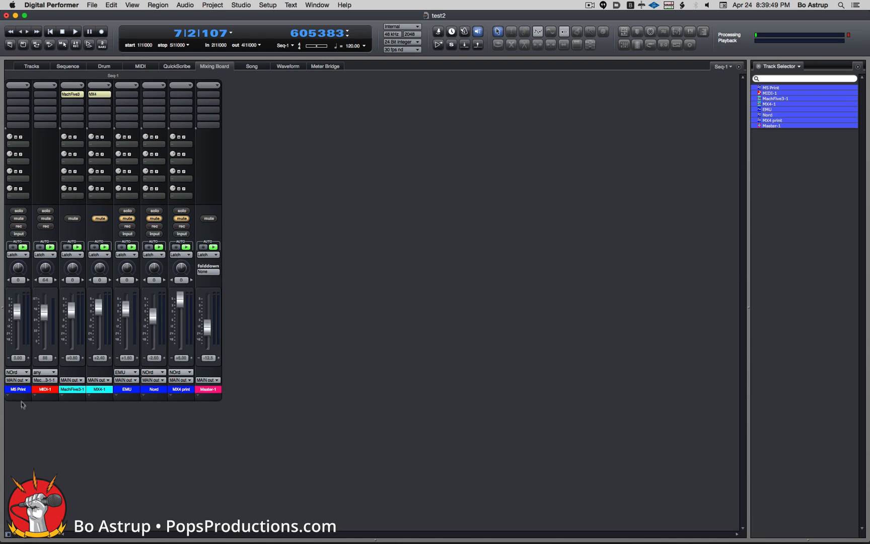
drag(19, 397, 173, 404)
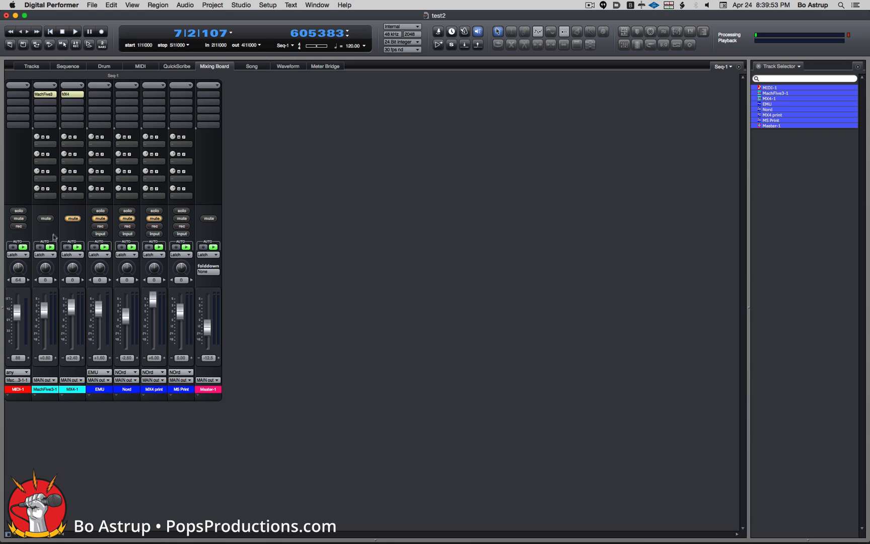
Mute MachFive3-1 and MIDI-1, and unmute EMU, Nord and MX4 print.
click(47, 219)
click(17, 218)
click(100, 218)
click(128, 219)
click(155, 218)
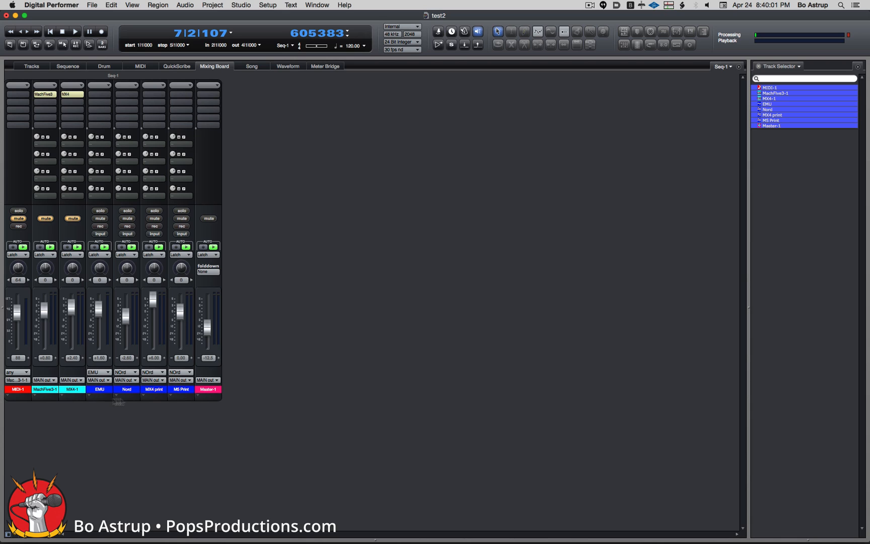
Play the full mix from bar 3 to about bar 16 while raising M5 Print to +2.20.
click(176, 33)
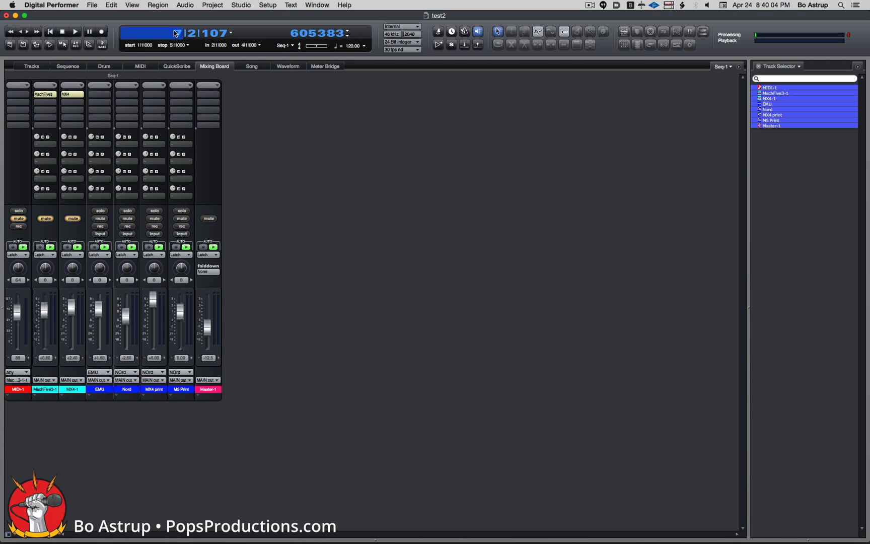
text(3|1|000)
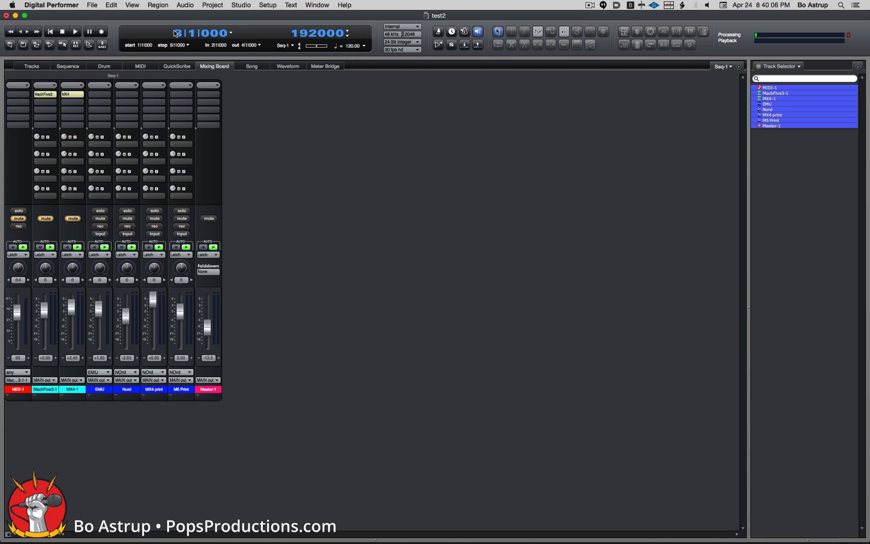
key(Return)
click(76, 33)
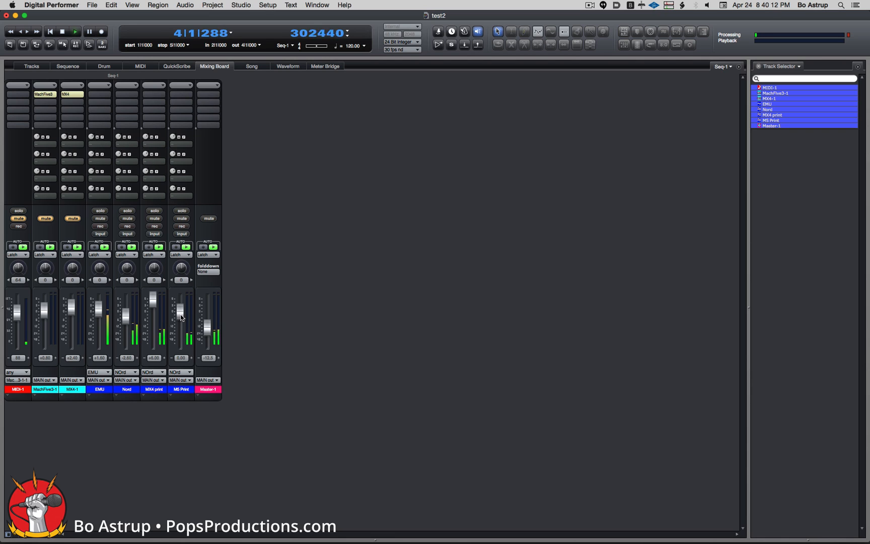
drag(182, 316, 182, 313)
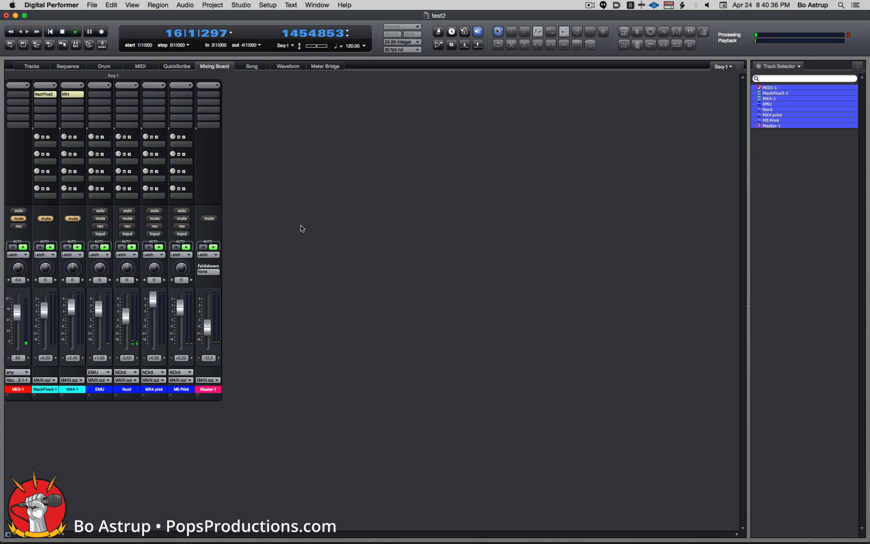
key(space)
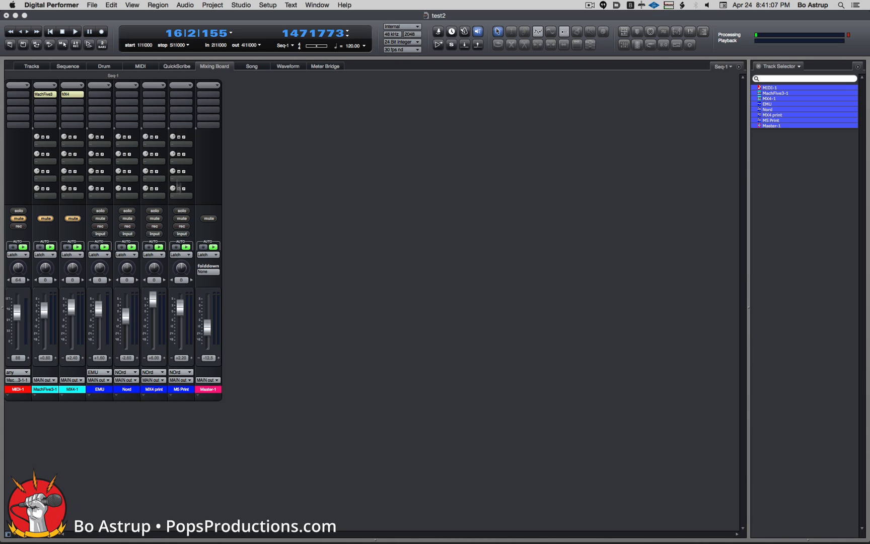
Insert the MOTU ProVerb reverb in M5 Print's first effect slot and move its window beside the channel strips.
click(182, 93)
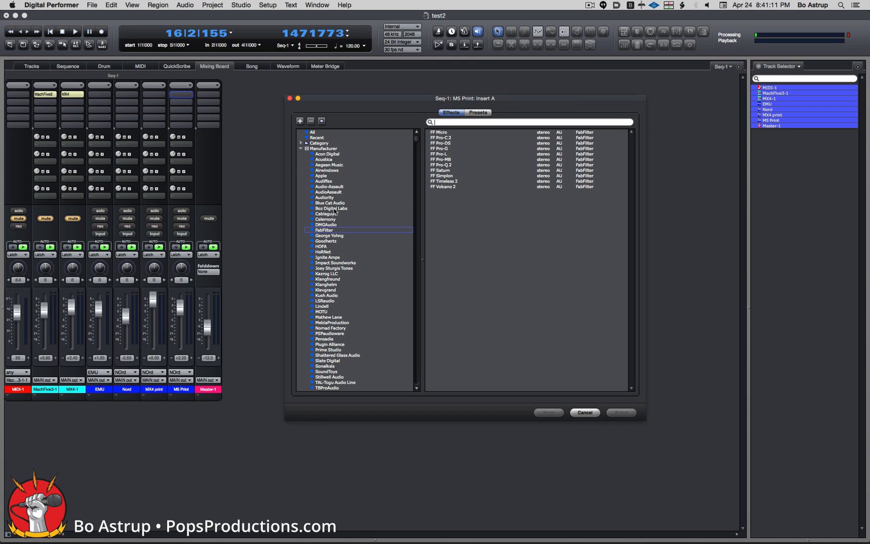
click(348, 312)
drag(632, 237, 629, 326)
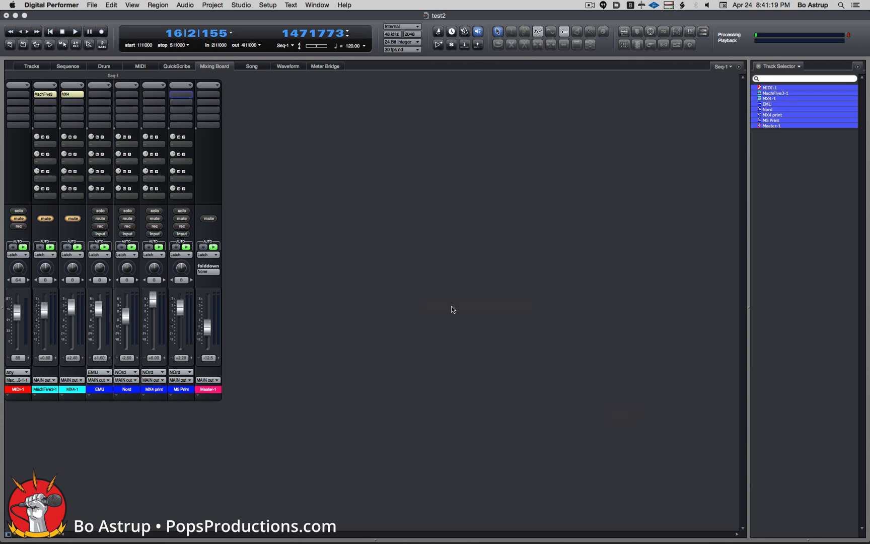
key(Escape)
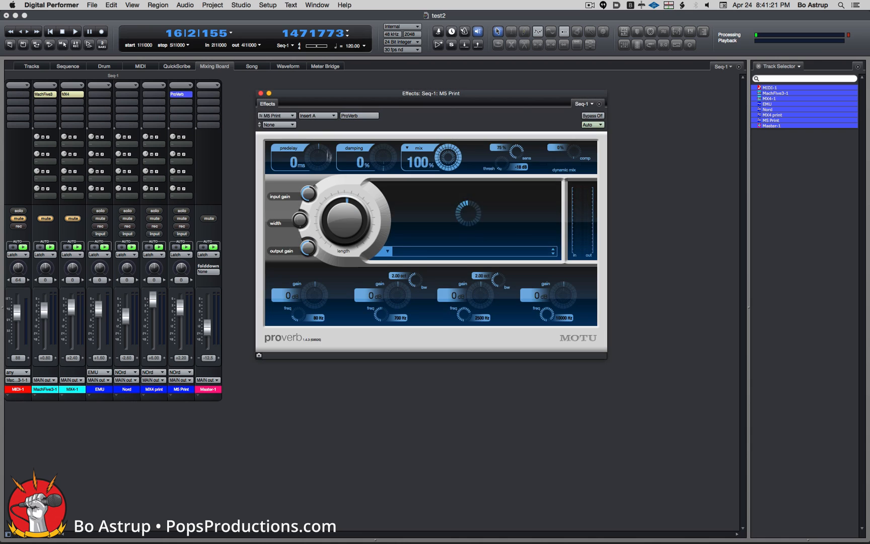
drag(324, 97, 343, 95)
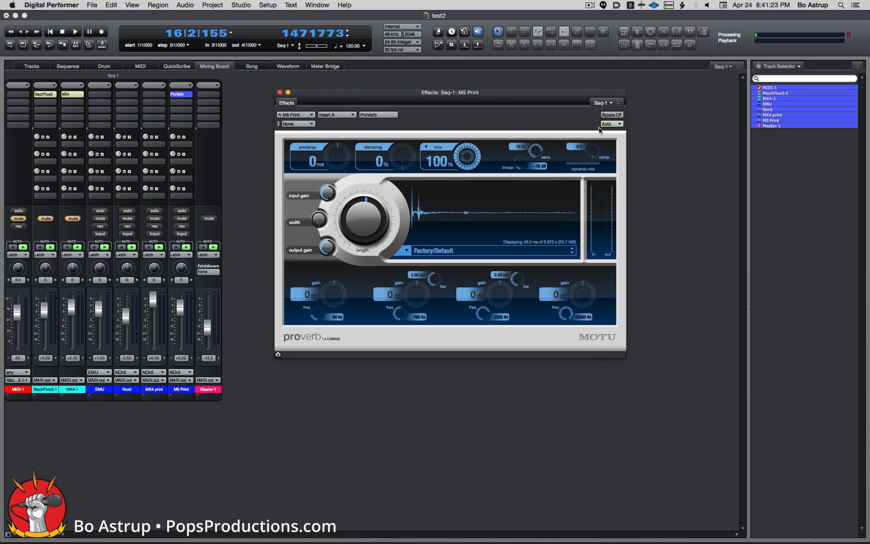
click(620, 103)
click(631, 107)
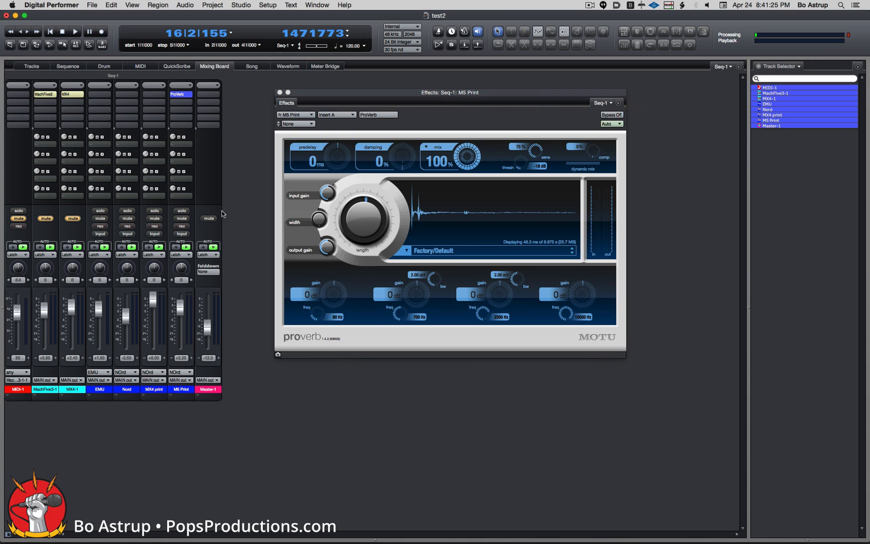
Mute the EMU, Nord and MX4 print tracks.
click(100, 218)
click(127, 218)
click(150, 219)
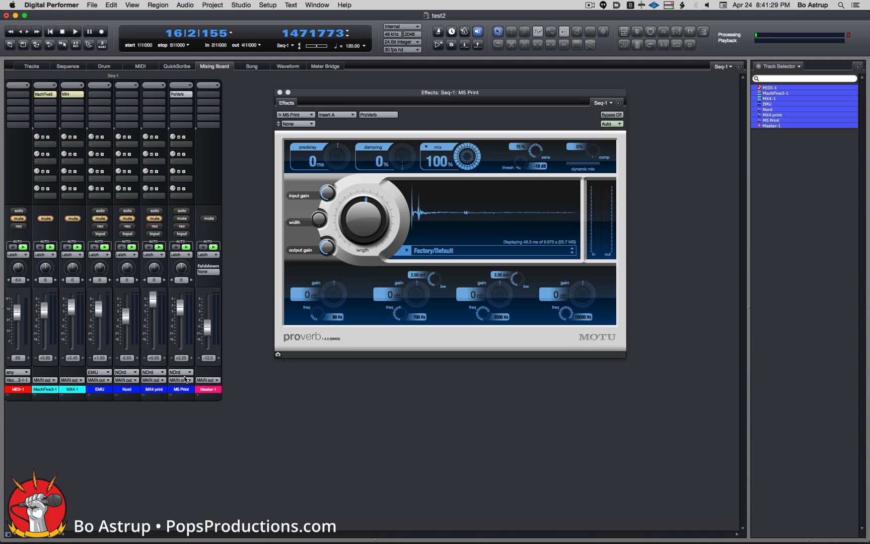
Play M5 Print alone from bar 2 to about bar 12 while lowering ProVerb's mix to 48%.
click(177, 33)
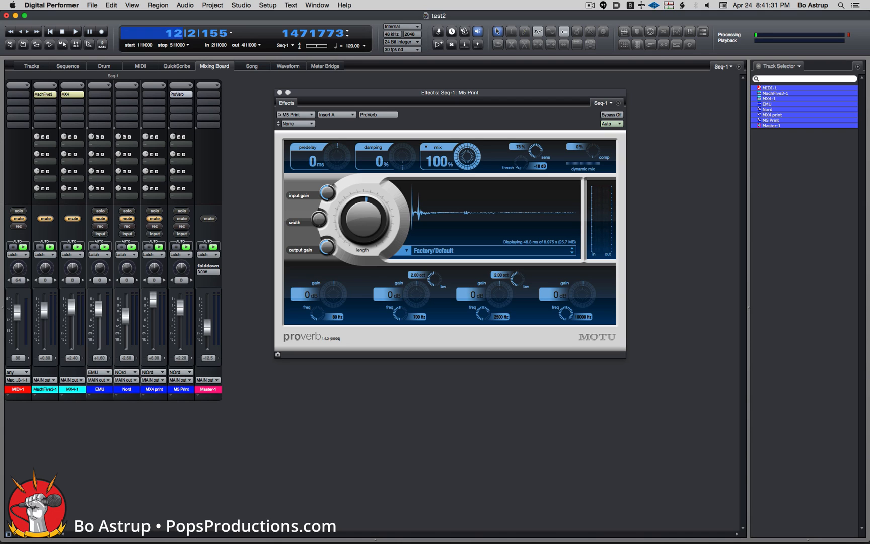
drag(178, 35, 178, 50)
key(Return)
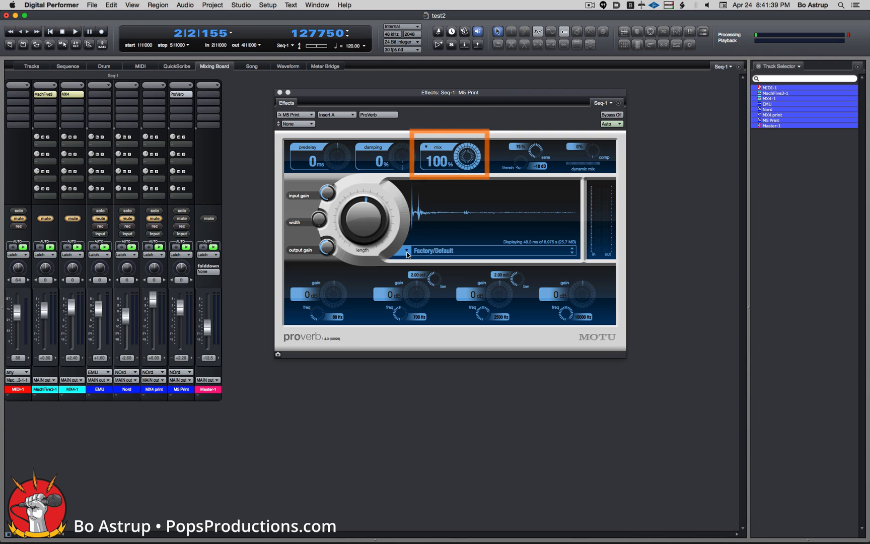
key(space)
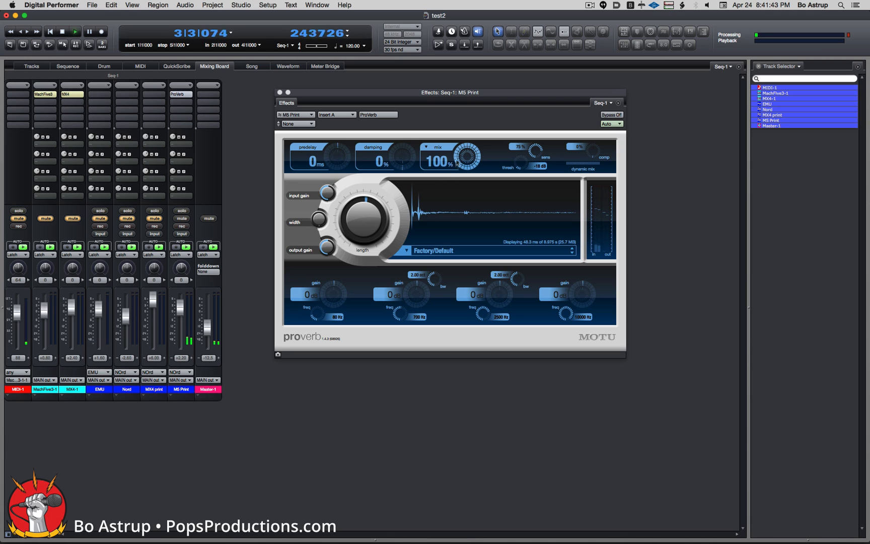
drag(467, 157, 467, 183)
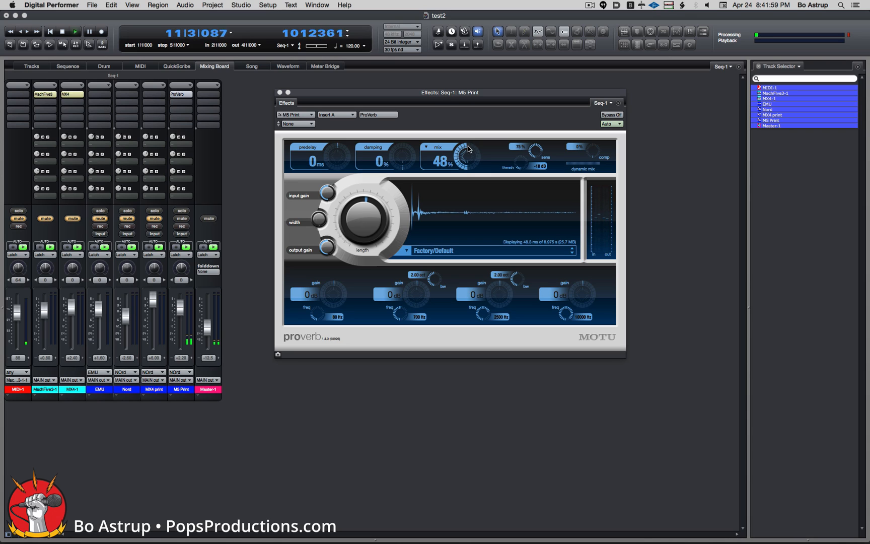
click(258, 162)
key(space)
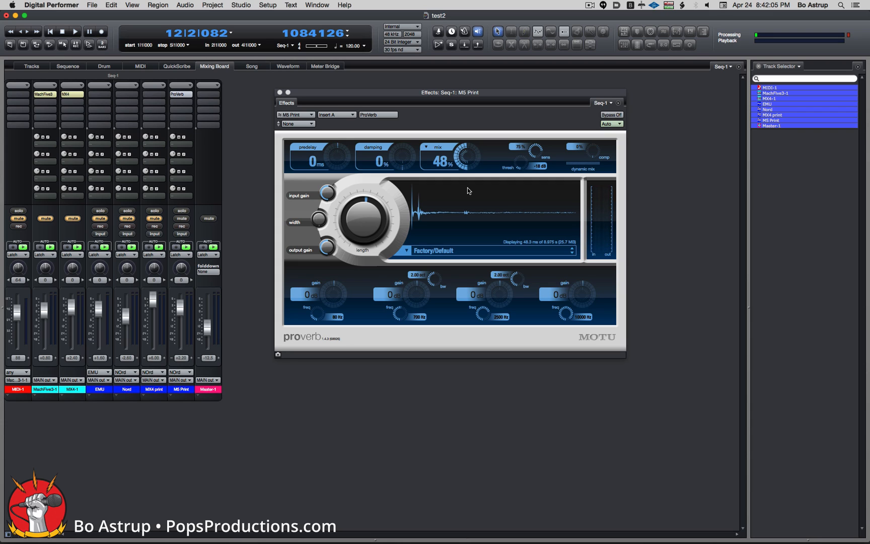
Remove the ProVerb insert from M5 Print.
click(173, 95)
drag(174, 95, 158, 99)
click(153, 94)
key(Delete)
drag(181, 94, 262, 103)
key(Delete)
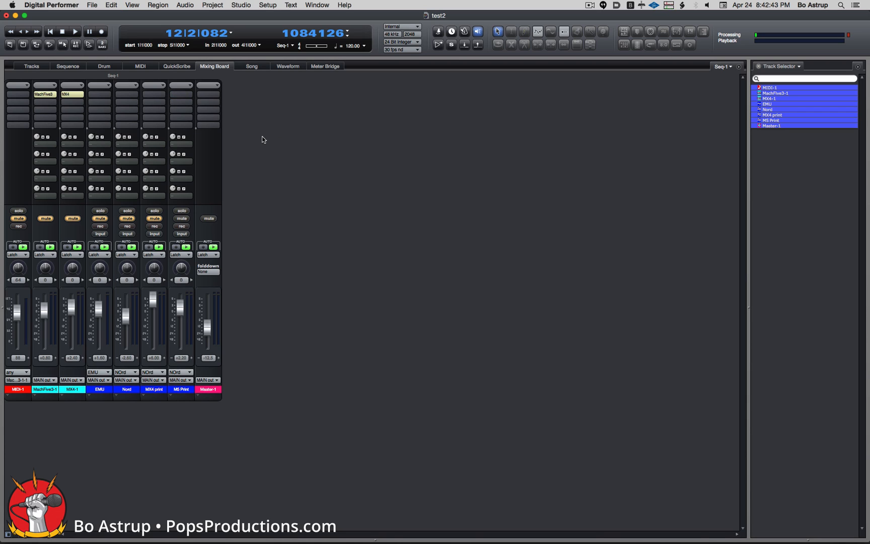
Add one aux track to the sequence.
click(212, 5)
mouse_move(217, 18)
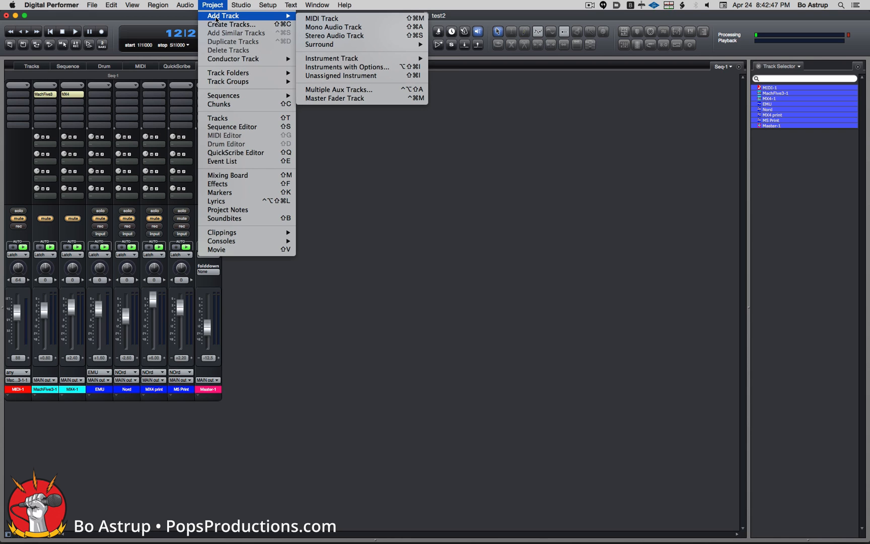
click(370, 91)
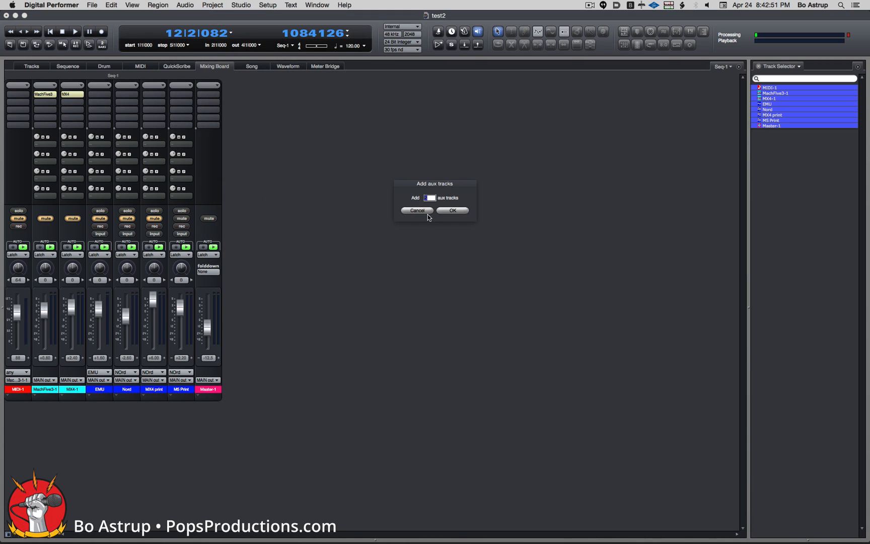
key(Return)
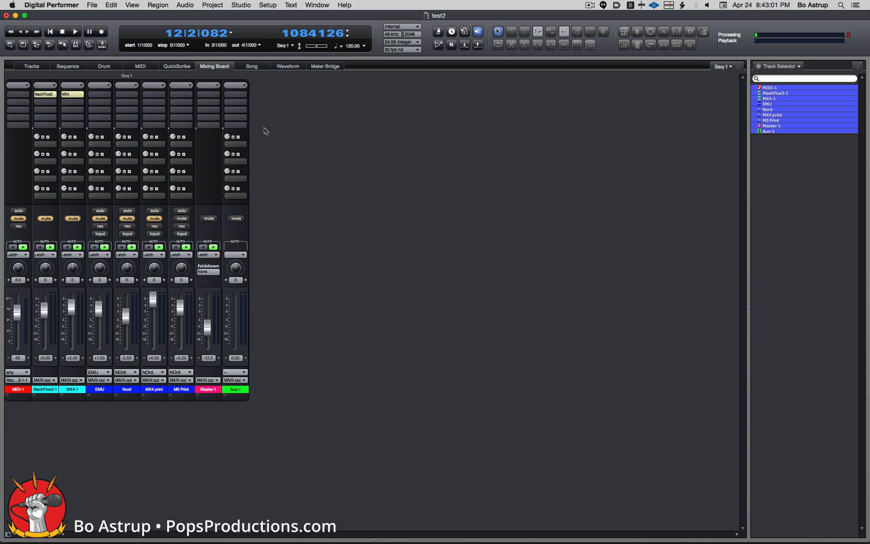
Insert ProVerb in Aux-1's first effect slot, look into its factory impulse responses and close the effect window.
click(234, 93)
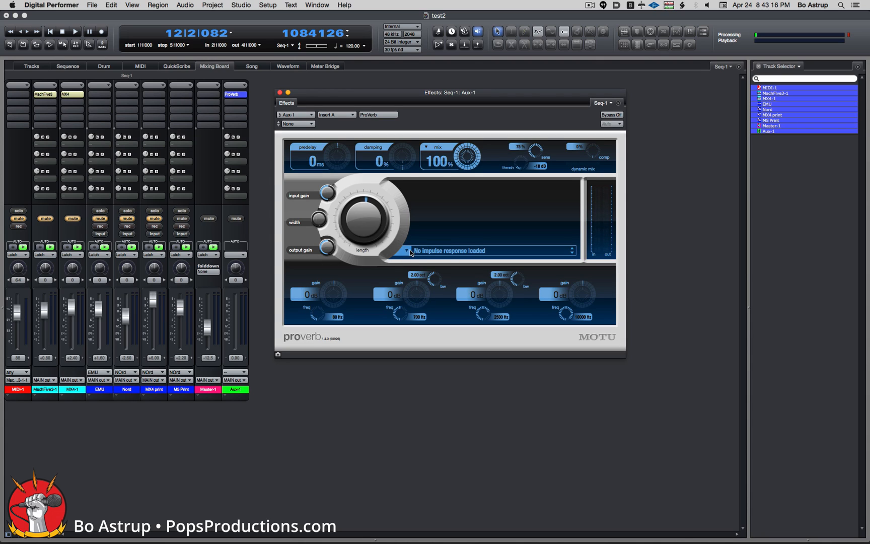
click(409, 251)
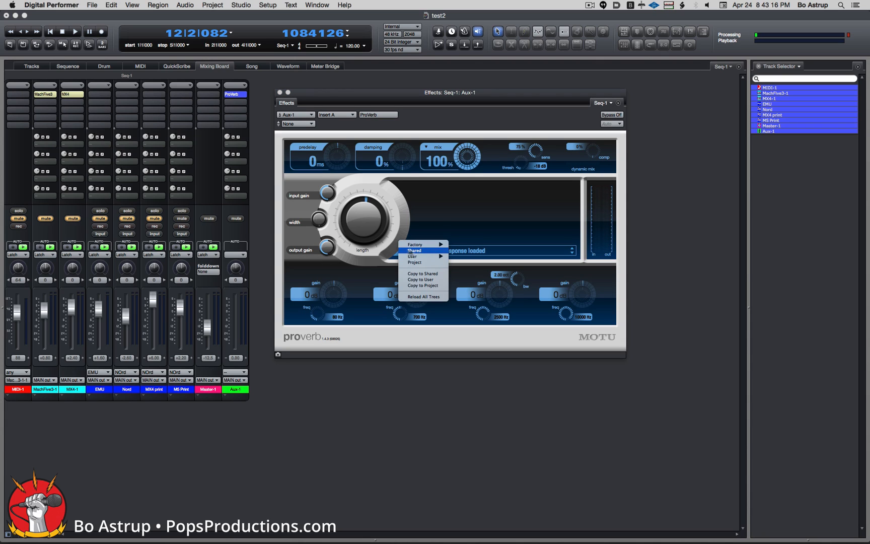
mouse_move(427, 245)
click(459, 216)
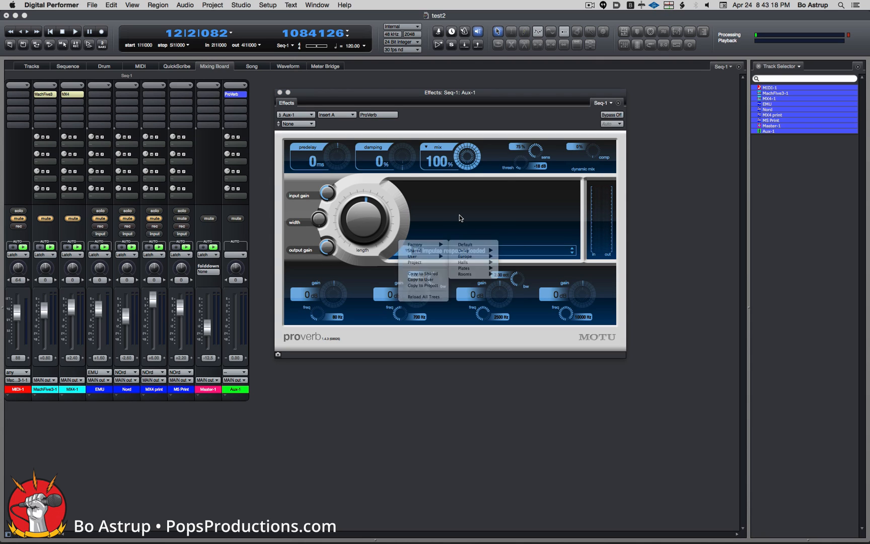
key(super+w)
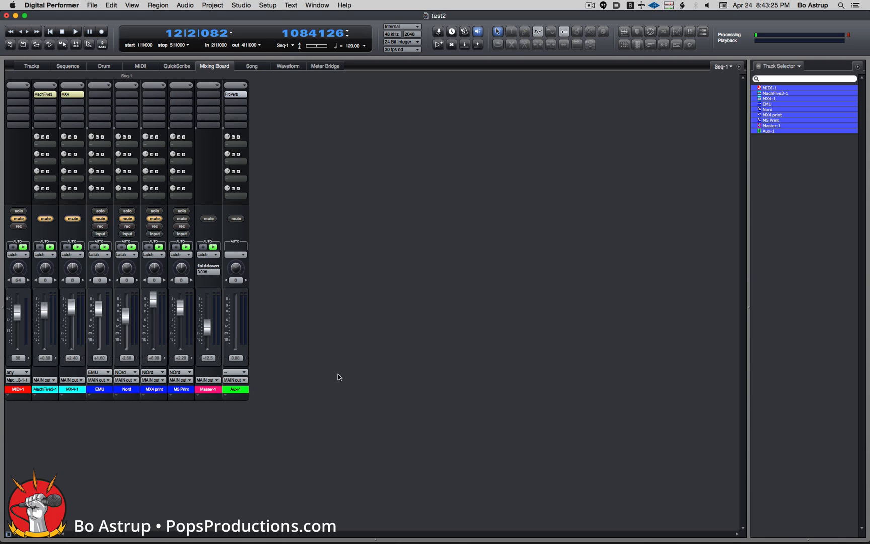
Set Aux-1's input to a new mono bundle on bus 1.
click(243, 373)
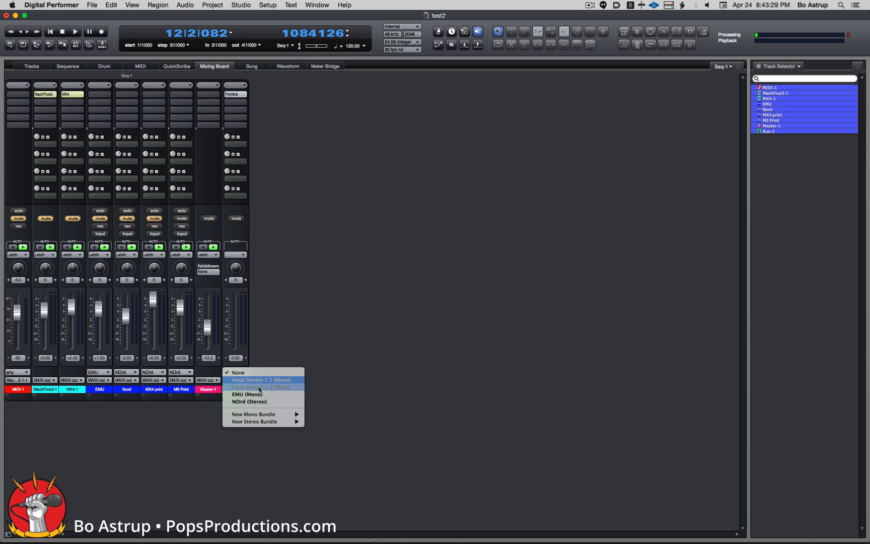
mouse_move(259, 414)
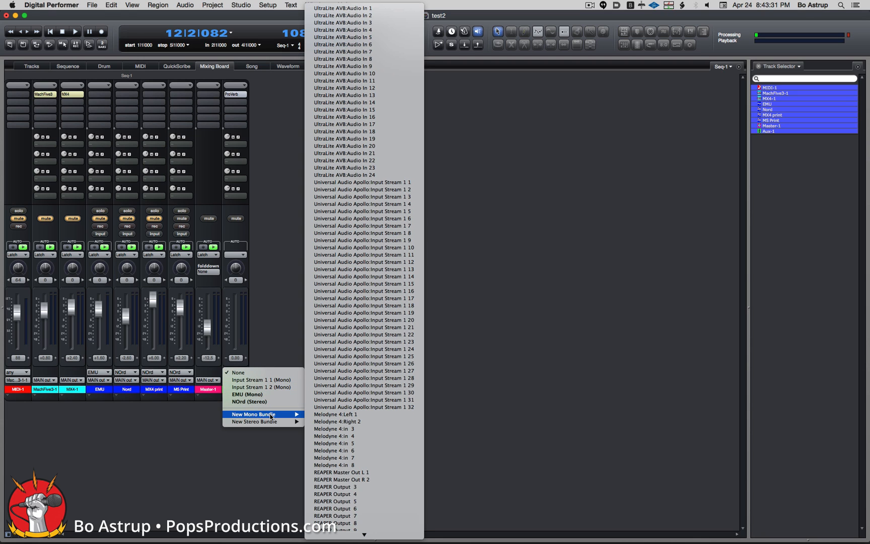
mouse_move(371, 542)
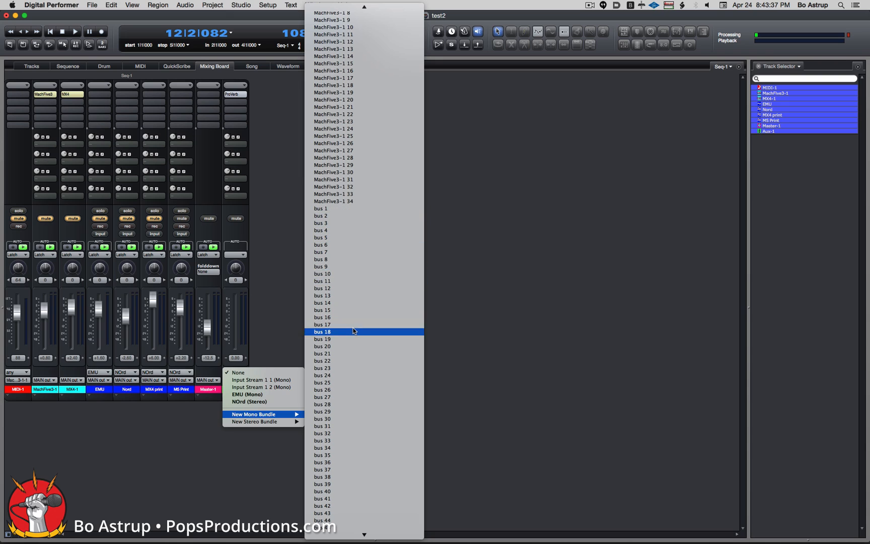
click(342, 212)
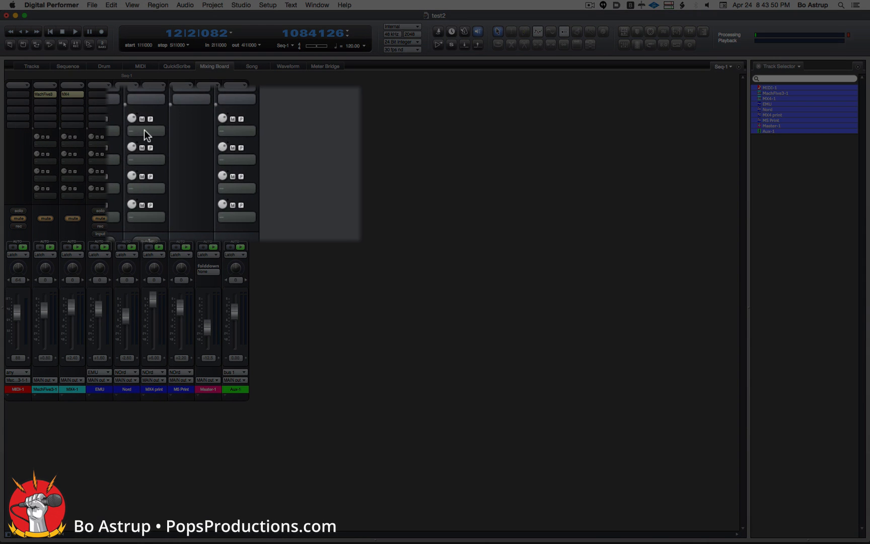
Route the first sends of M5 Print and MX4 print to bus 1 and adjust both send levels.
click(180, 144)
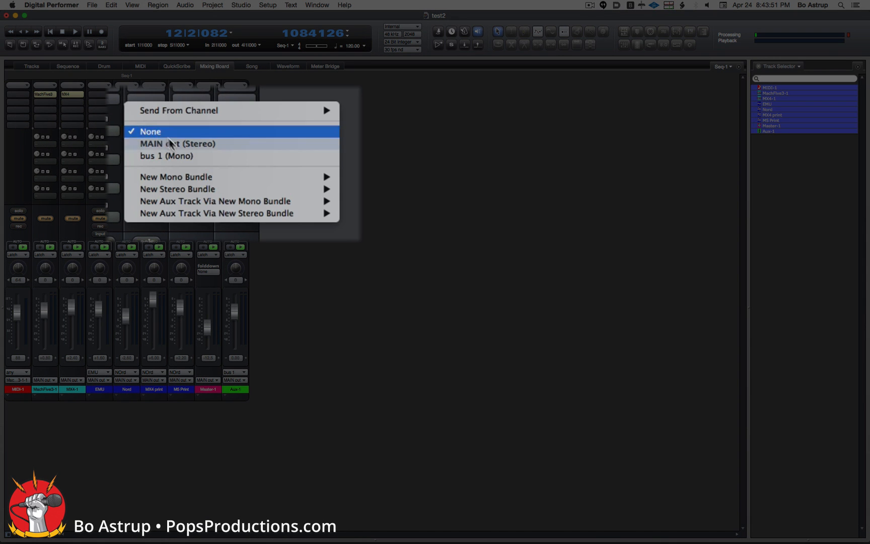
click(149, 131)
click(153, 142)
drag(132, 119, 125, 178)
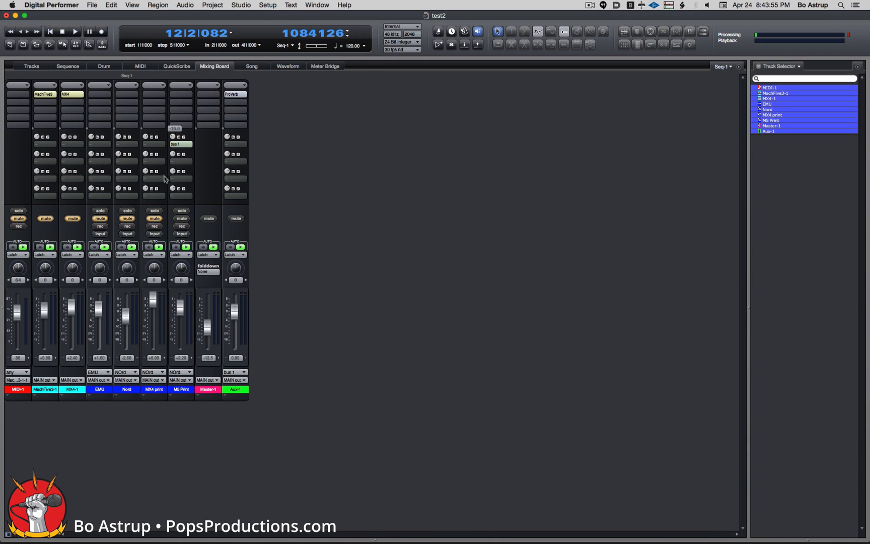
click(151, 145)
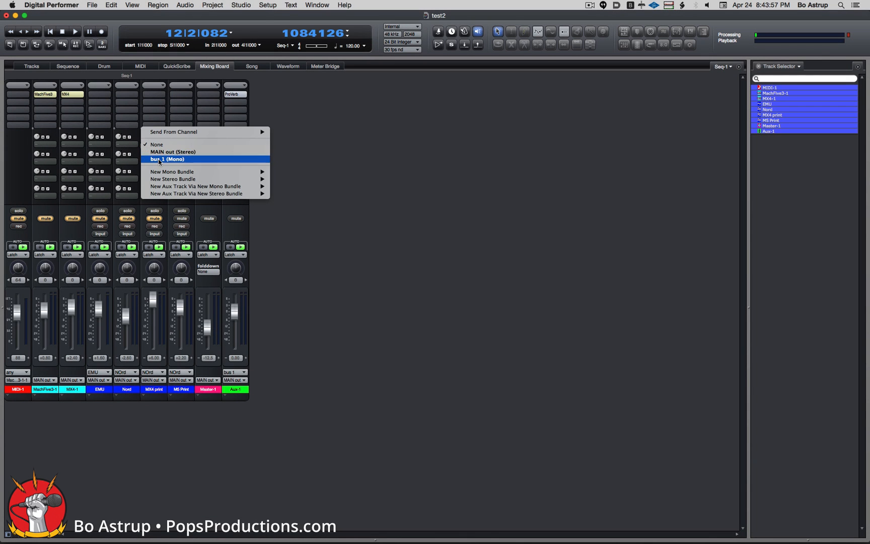
click(140, 160)
drag(145, 136, 134, 165)
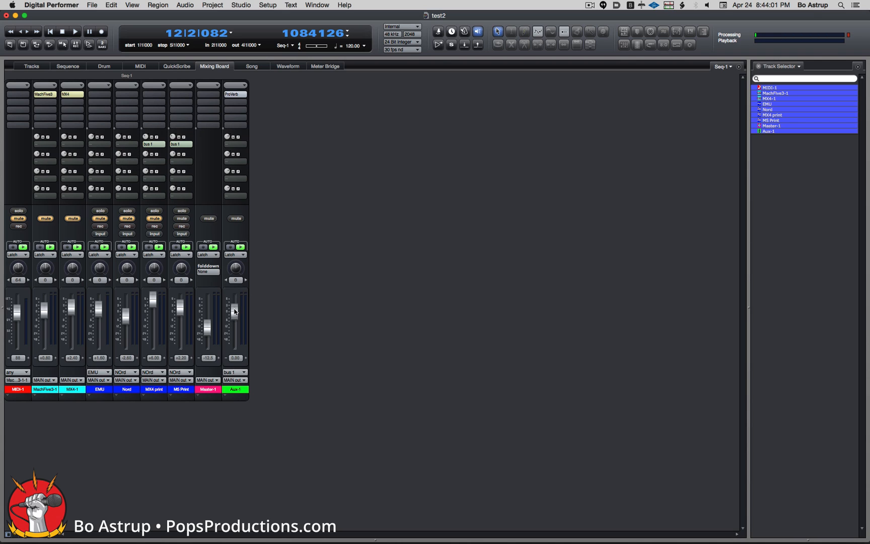
Play back from about bar 5 to bar 9 while raising the Aux-1 fader to +6.00.
drag(234, 311, 234, 325)
drag(179, 31, 179, 37)
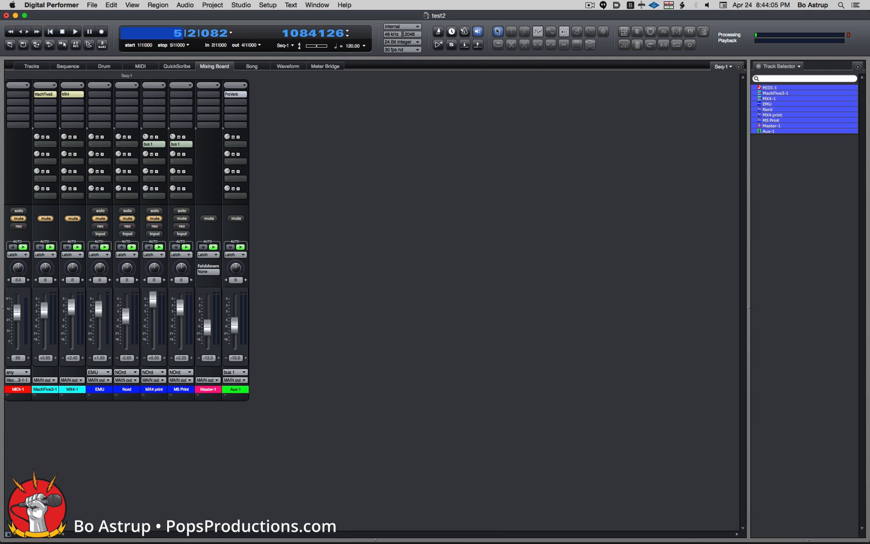
click(235, 93)
click(235, 94)
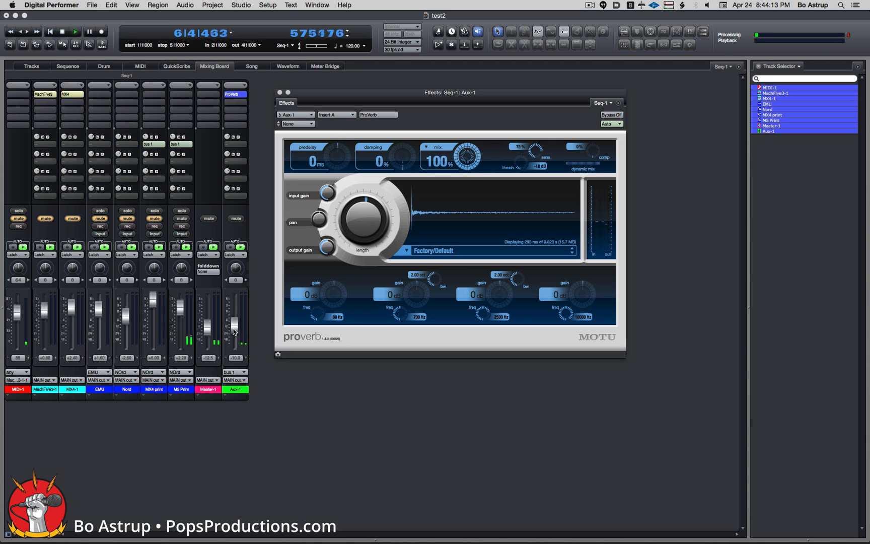
drag(234, 331, 234, 297)
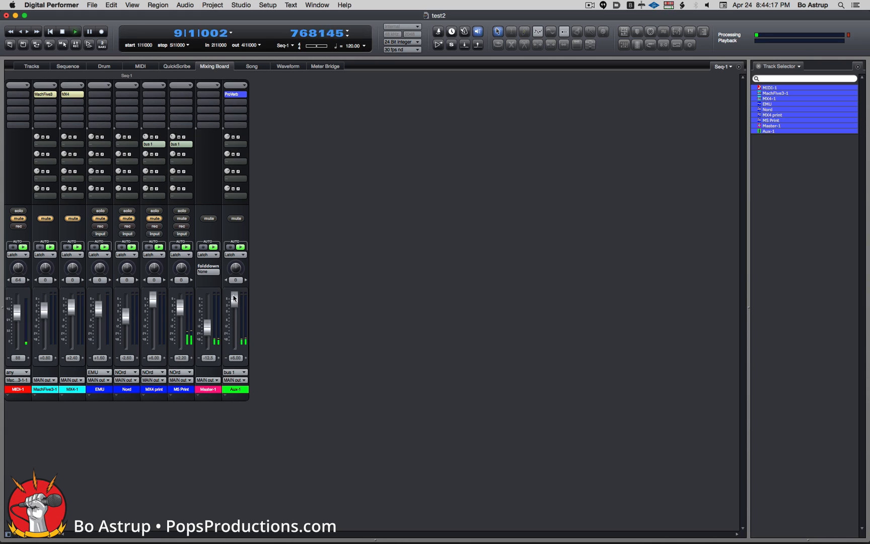
key(space)
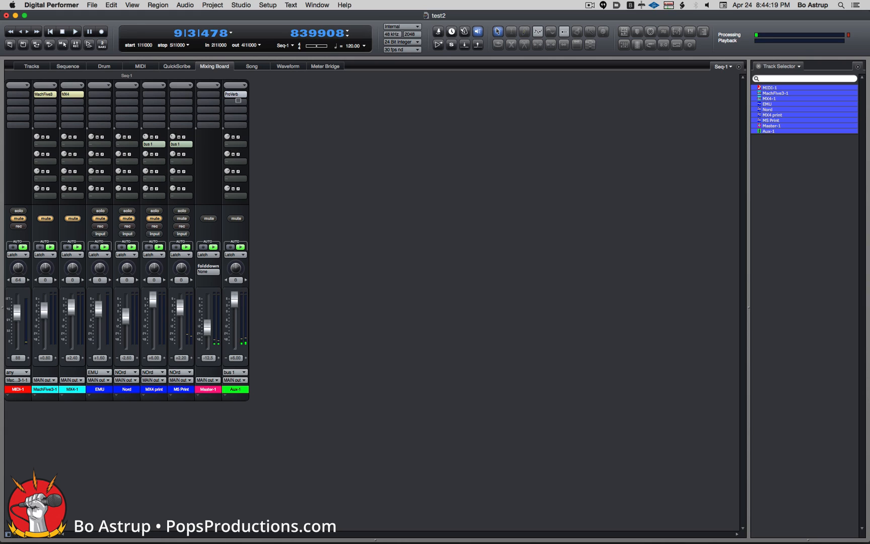
Load the Factory/Europe/Classic Cathedral/Back Pew/Center impulse response into Aux-1's ProVerb and close the effect window.
click(237, 95)
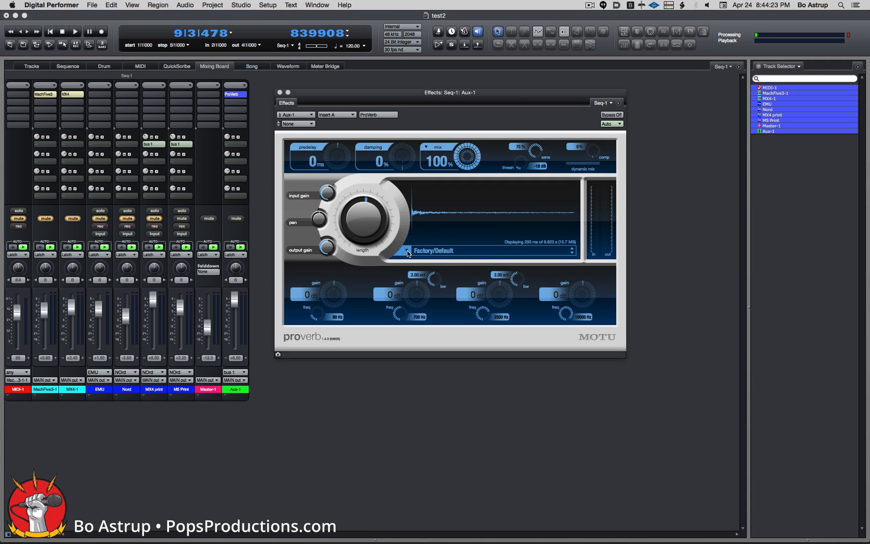
click(408, 252)
mouse_move(414, 248)
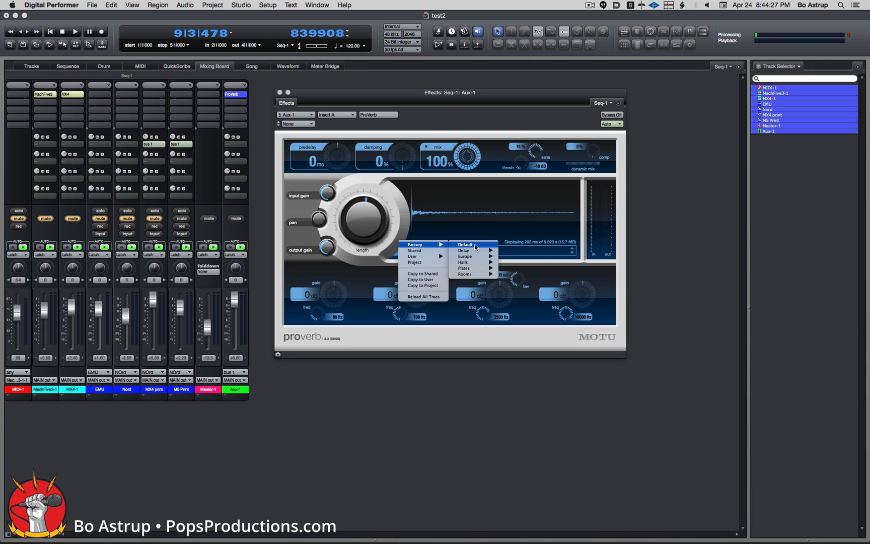
mouse_move(475, 257)
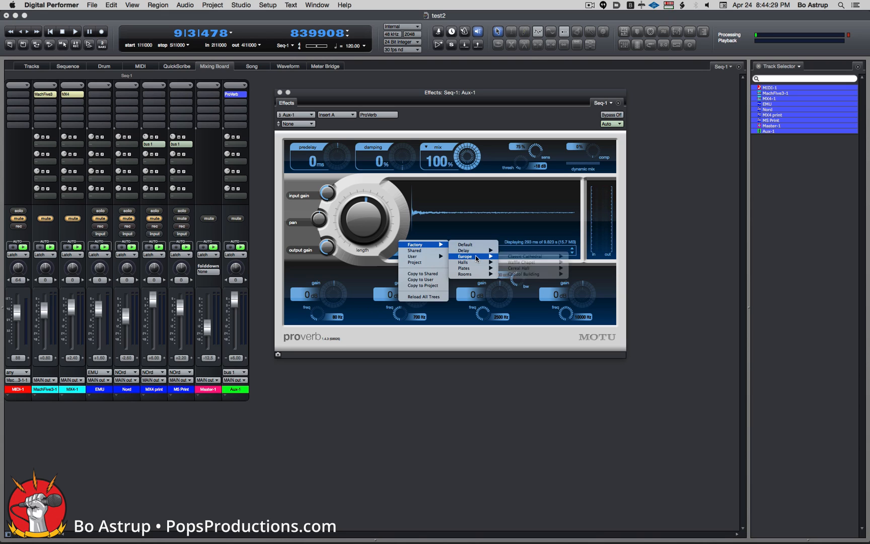
mouse_move(510, 259)
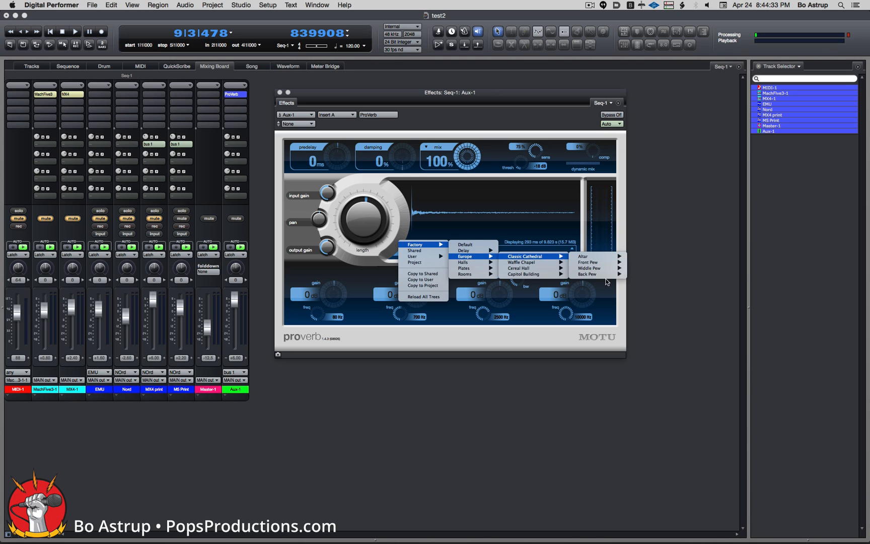
mouse_move(607, 275)
click(641, 276)
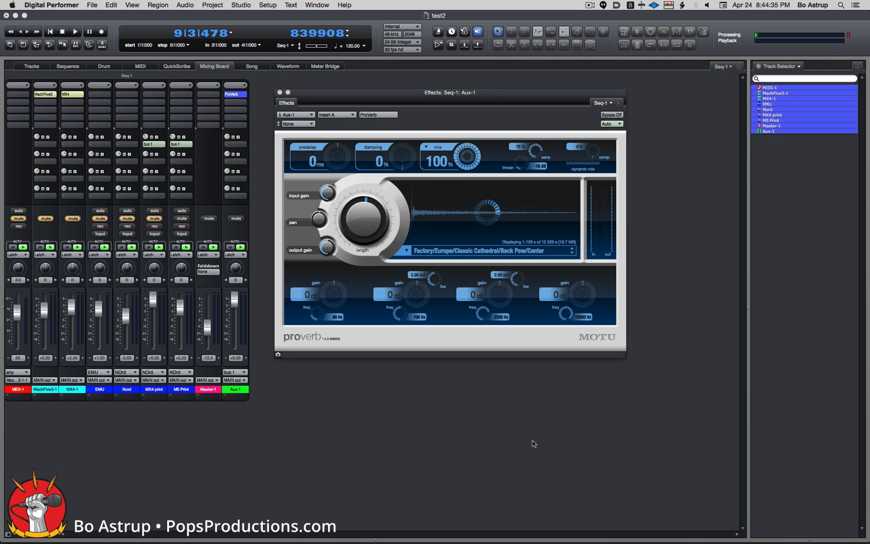
key(super+w)
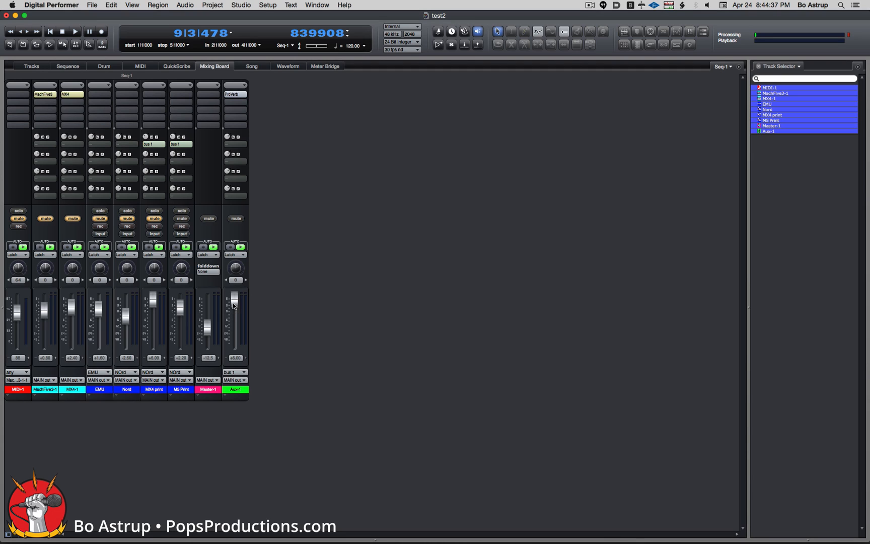
Play back from bar 3 to about bar 10, unmuting the MX4 print track along the way to hear the cathedral reverb.
click(183, 39)
text(3)
key(Return)
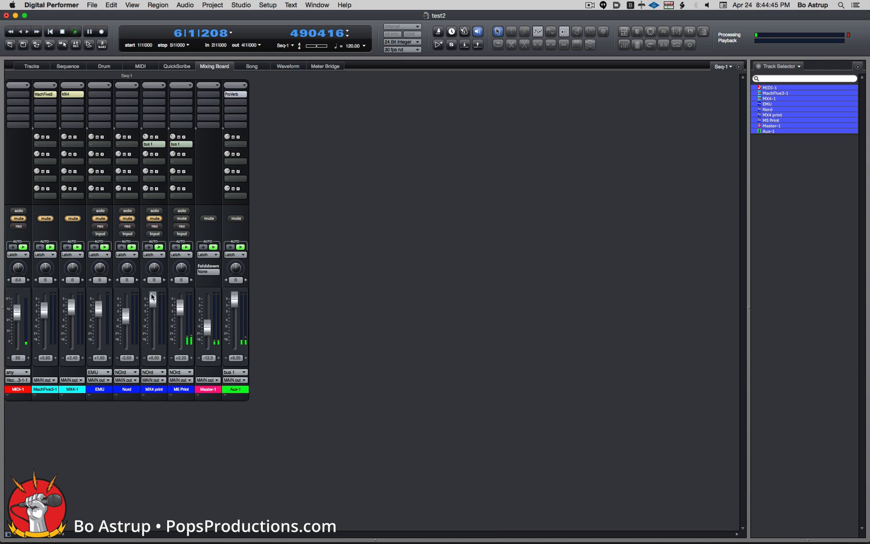
click(155, 218)
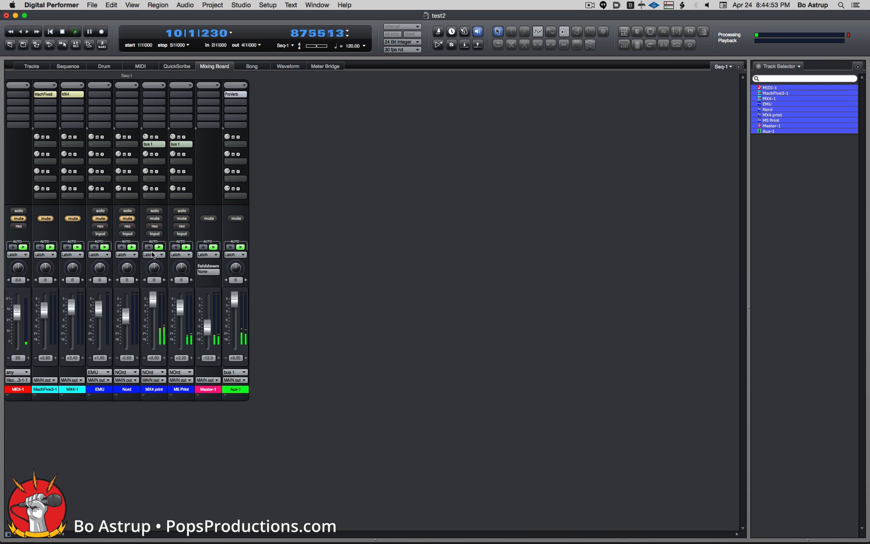
key(space)
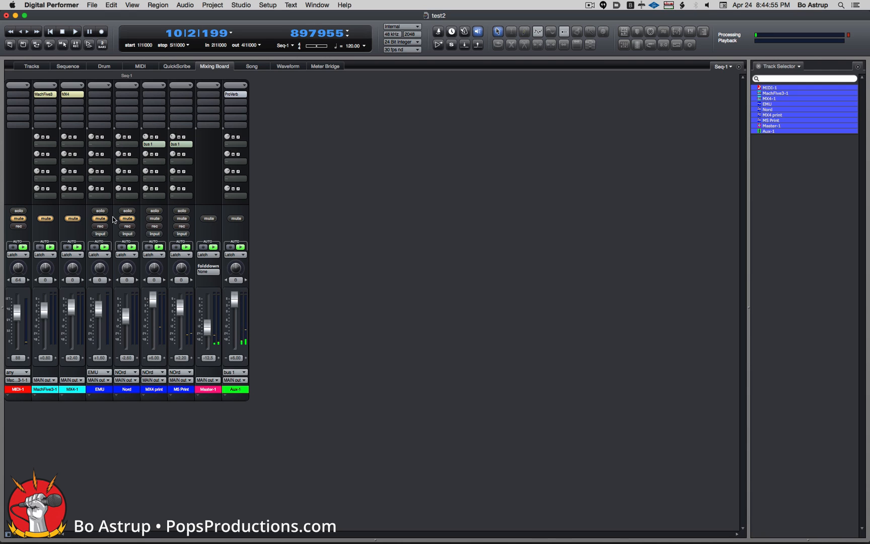
Mute the MX4 print track and its first send, and unmute the EMU track.
click(154, 219)
click(99, 219)
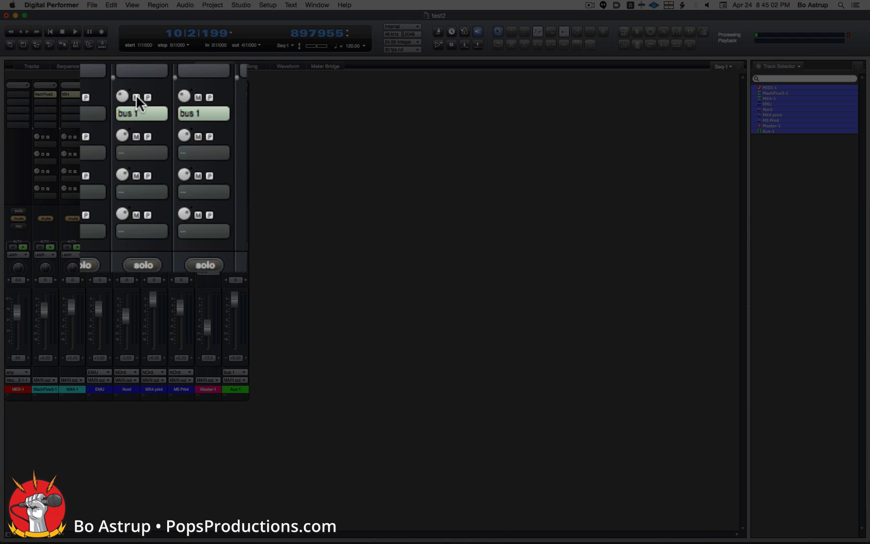
click(136, 96)
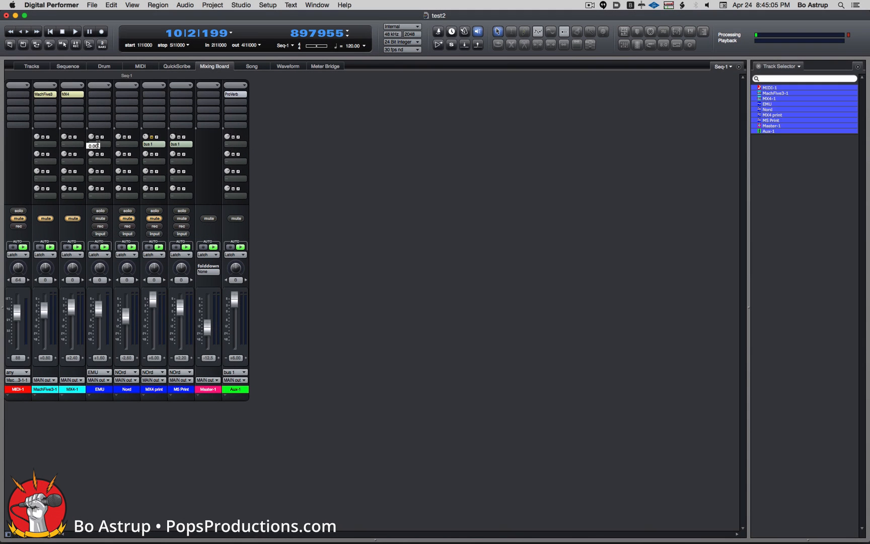
Route EMU's first send to bus 1 and adjust its send level.
click(98, 147)
click(105, 146)
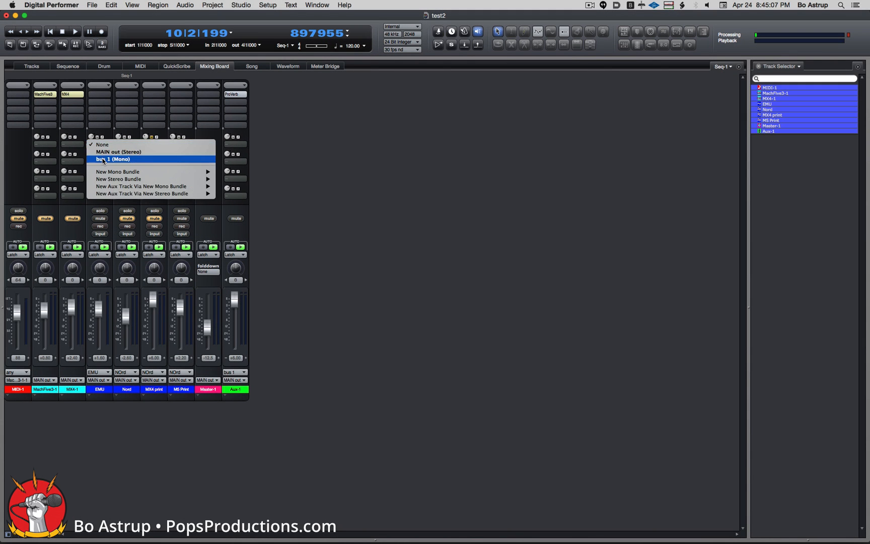
click(99, 157)
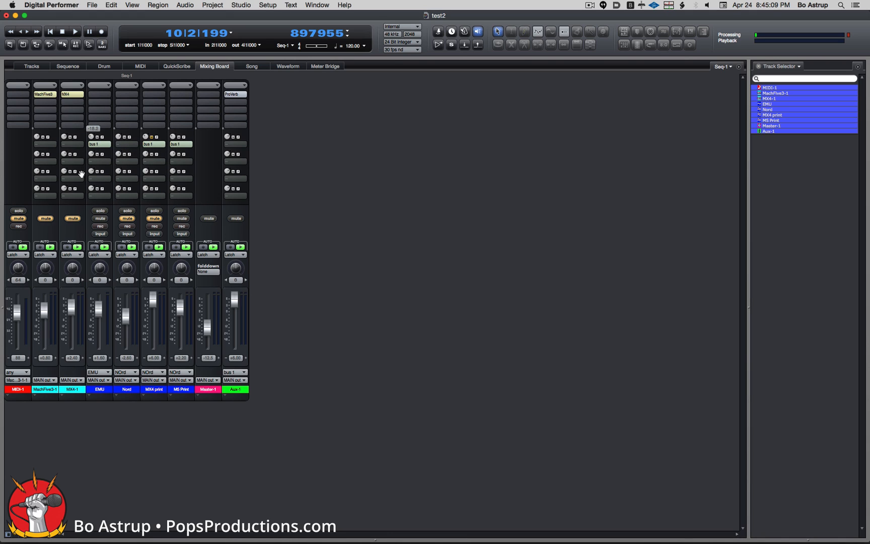
Play back from bar 5 to about bar 14 while panning EMU to <14 and raising the M5 Print fader.
click(169, 32)
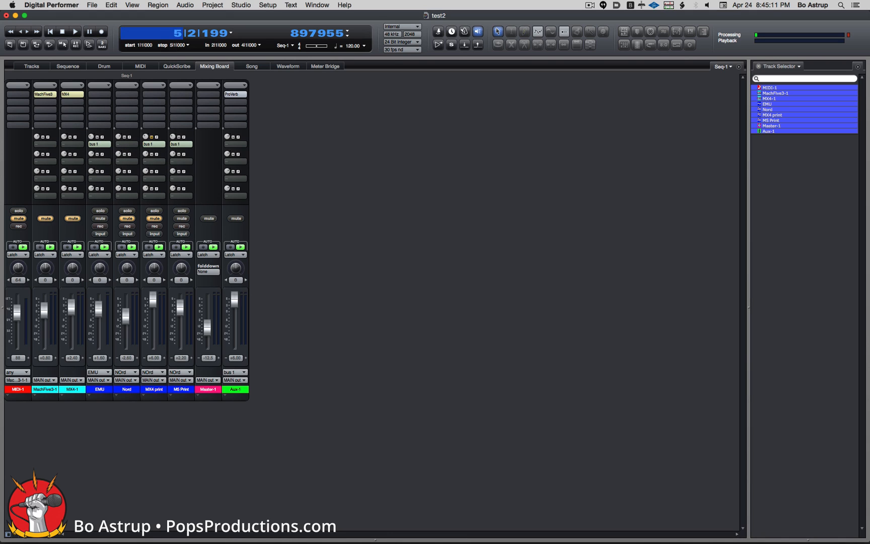
key(Return)
key(space)
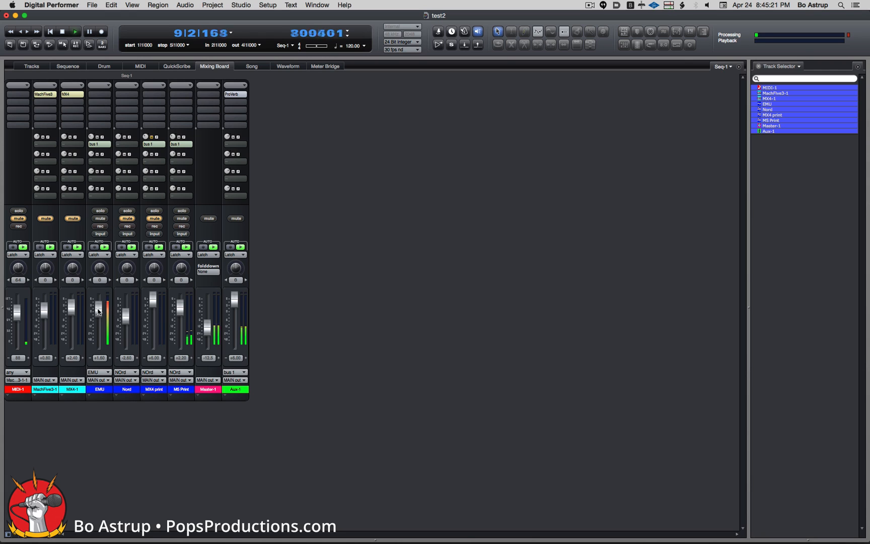
drag(99, 270, 95, 274)
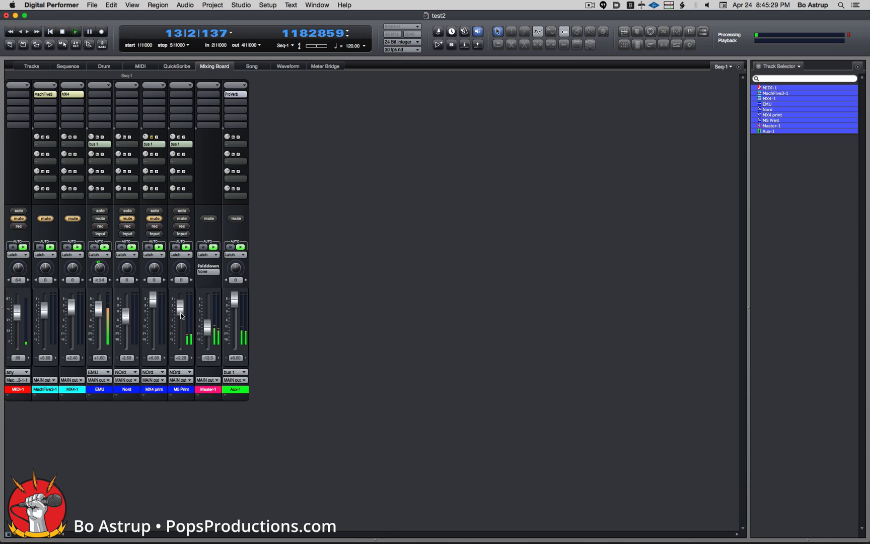
drag(182, 315, 181, 310)
key(space)
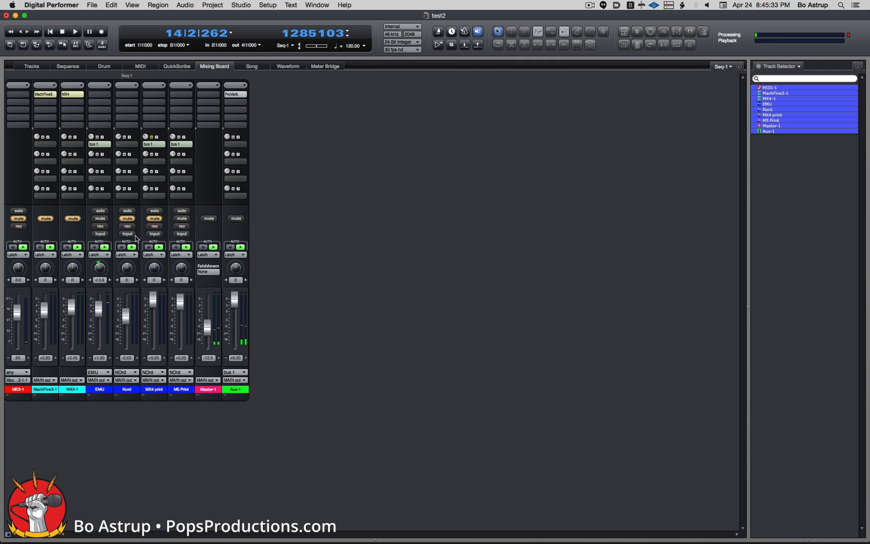
Unmute the Nord and MX4 print tracks and play the full mix from bar 2 to about bar 11.
click(127, 219)
click(151, 219)
click(179, 35)
text(10)
key(Return)
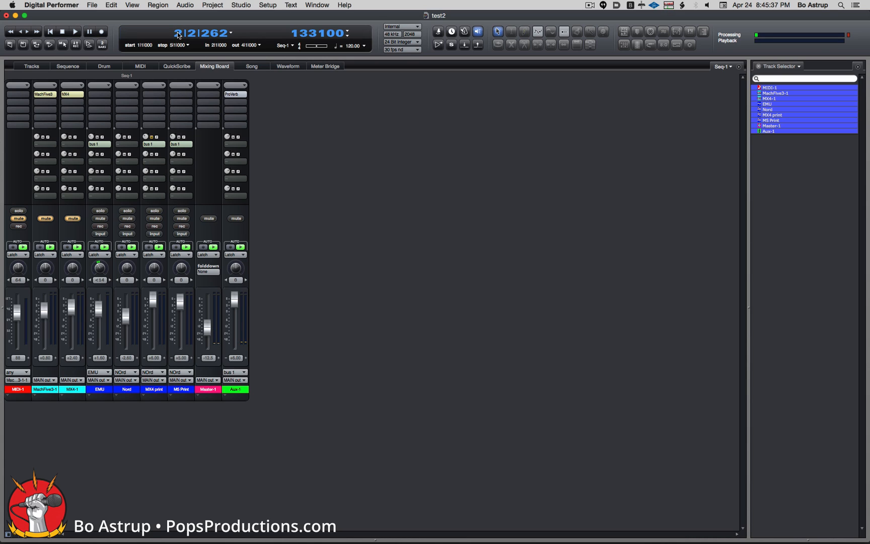
key(space)
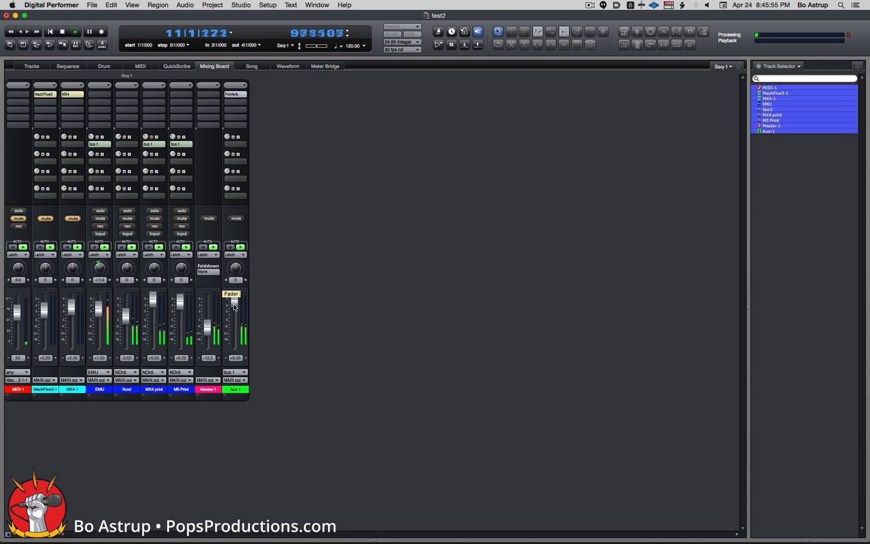
key(space)
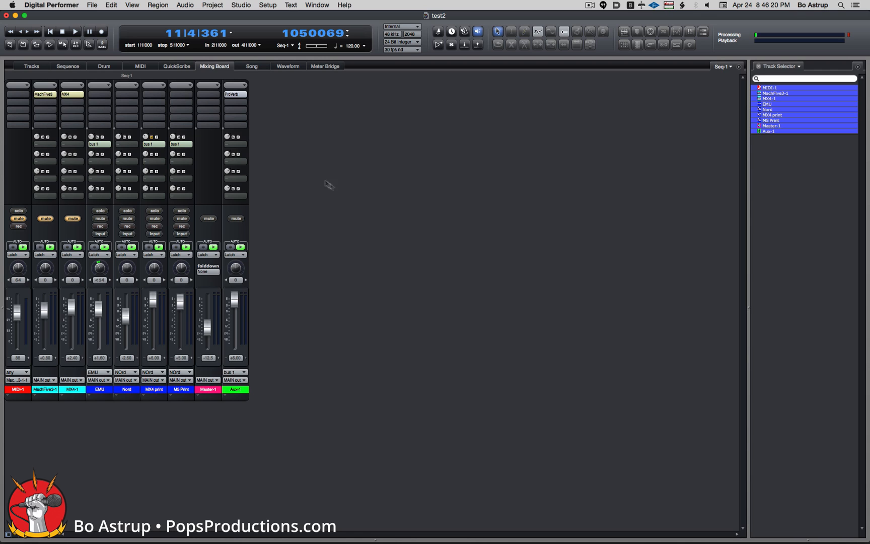
Add one more aux track to the project.
click(210, 5)
mouse_move(211, 18)
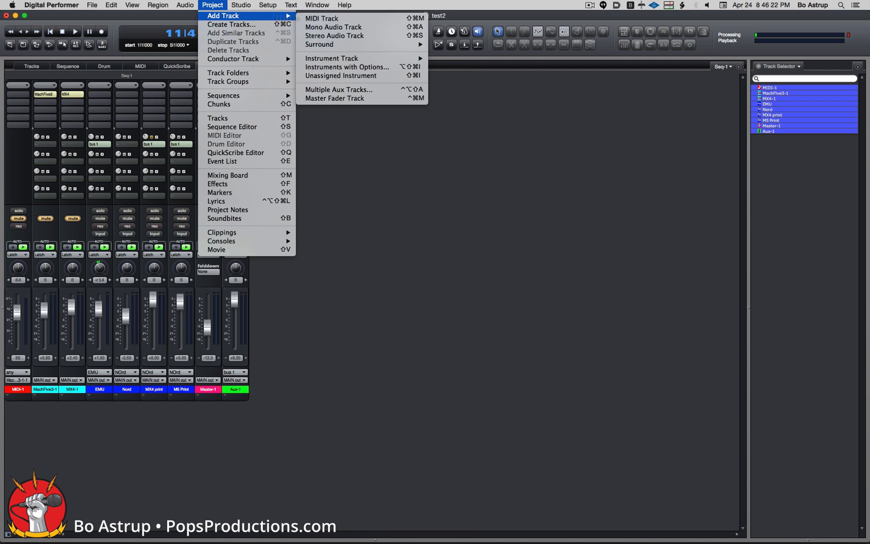
click(338, 91)
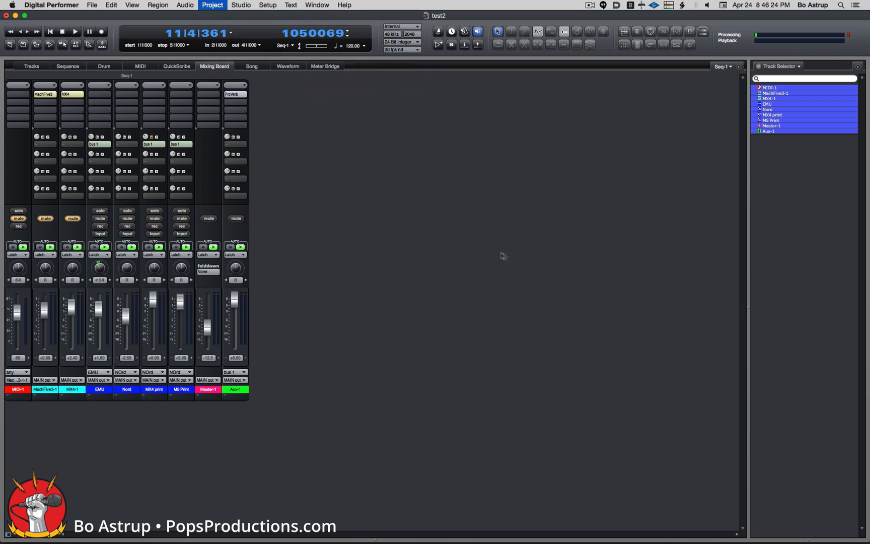
key(Escape)
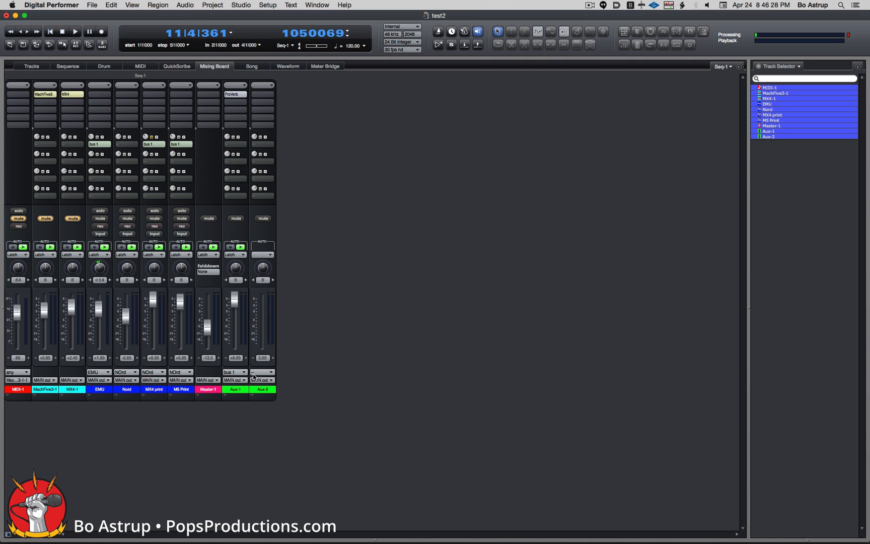
Set Aux-2's input to a new mono bundle on bus 2.
click(271, 372)
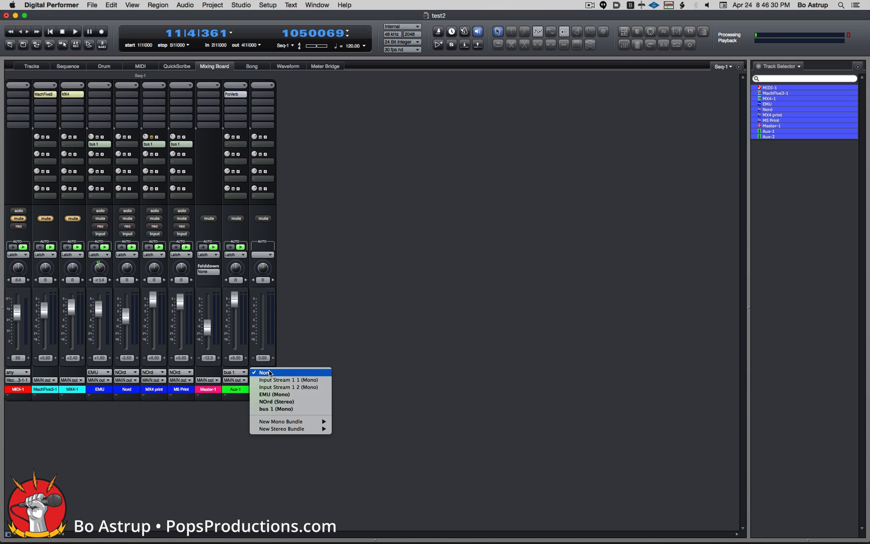
mouse_move(297, 423)
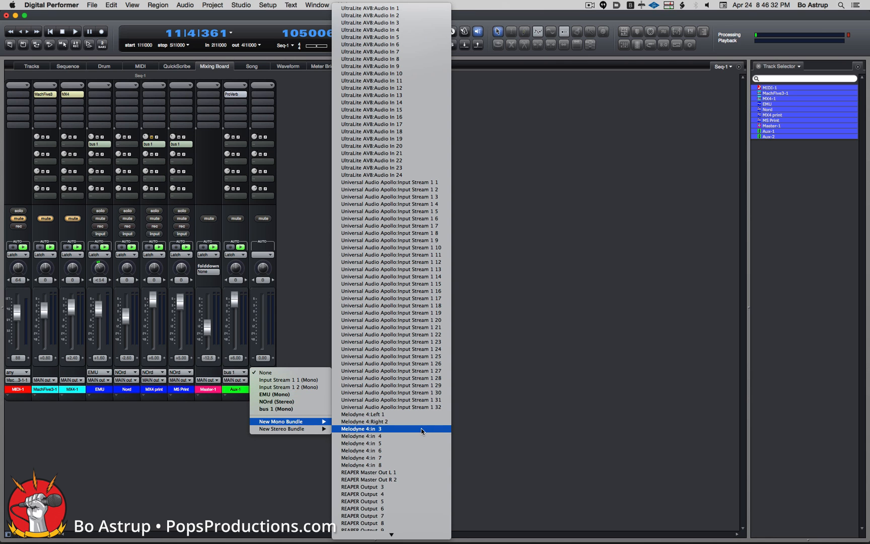
mouse_move(395, 542)
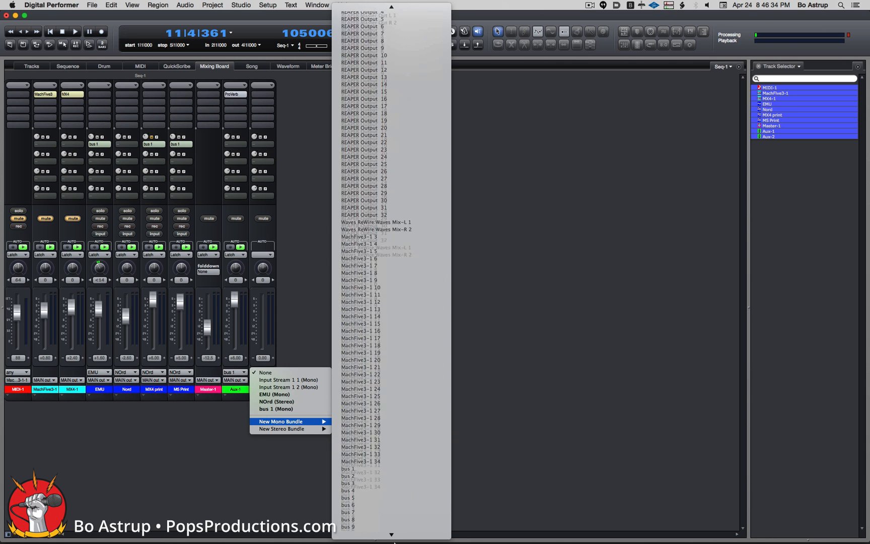
click(375, 273)
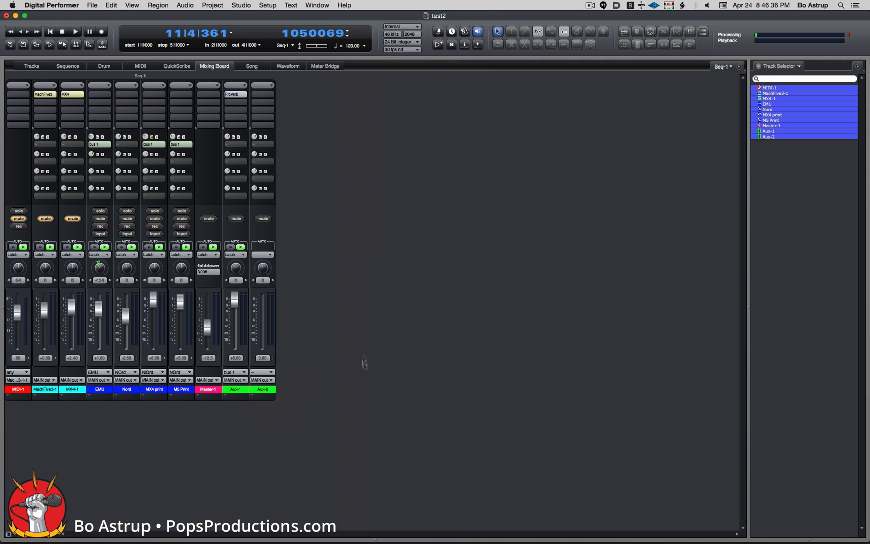
Insert the mono-to-stereo Analog Chorus in Aux-2's first effect slot and route Aux-1's first send to bus 2.
click(263, 95)
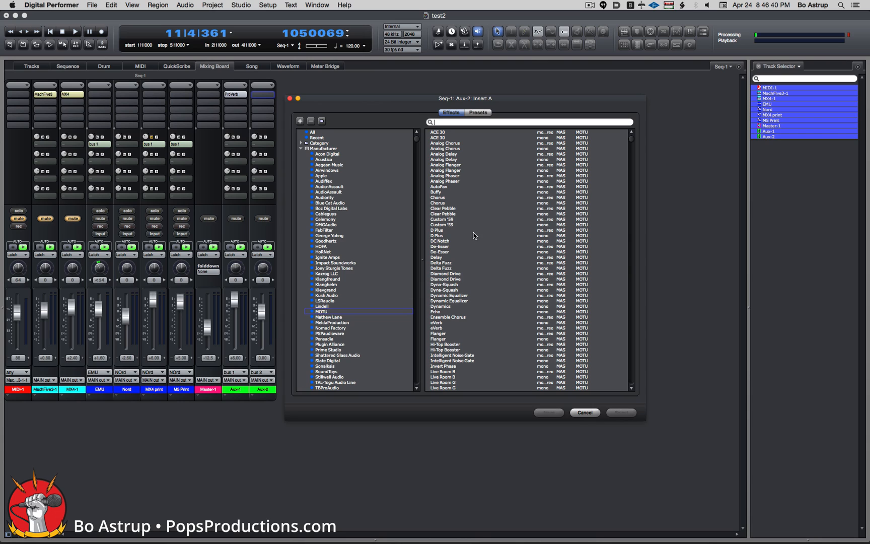
click(472, 148)
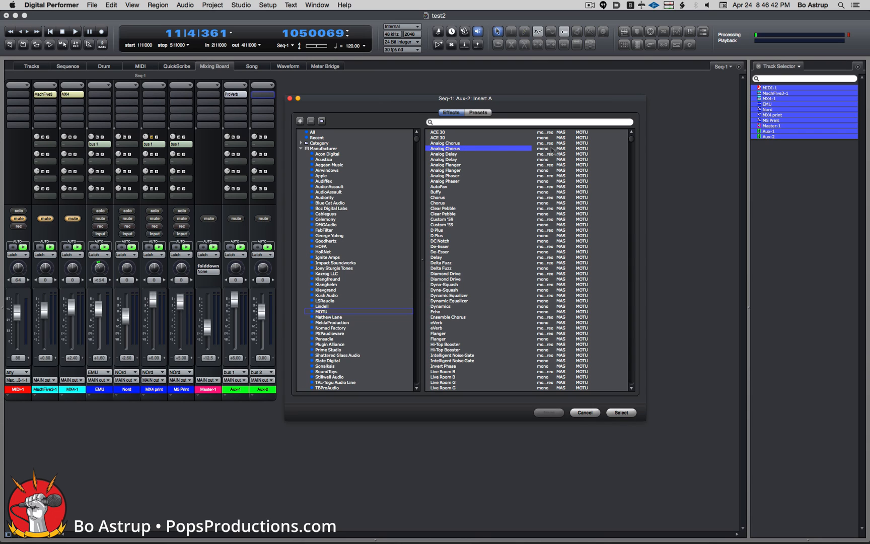
click(541, 143)
click(623, 414)
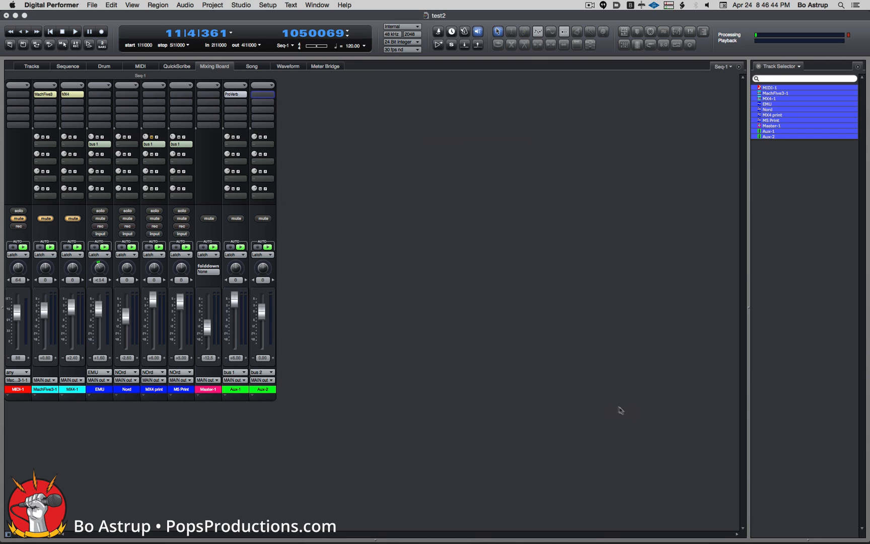
drag(309, 101, 435, 112)
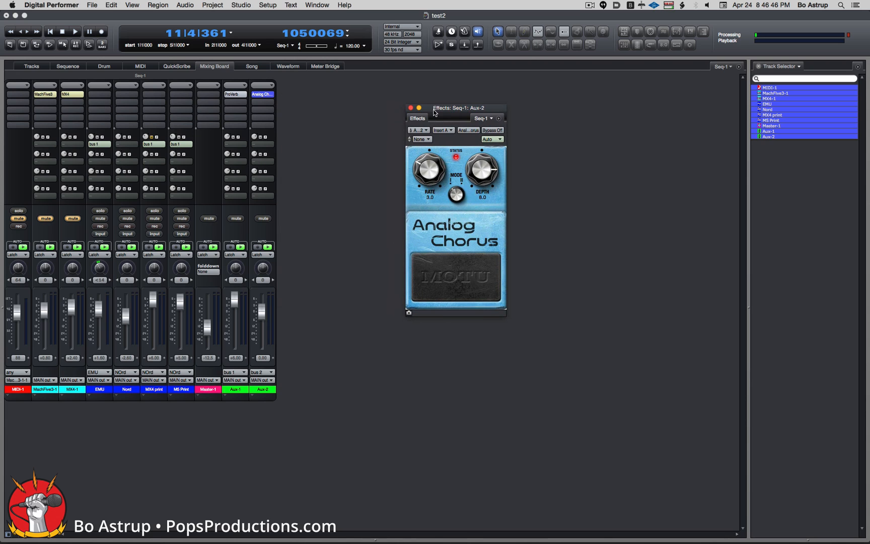
click(235, 145)
click(234, 168)
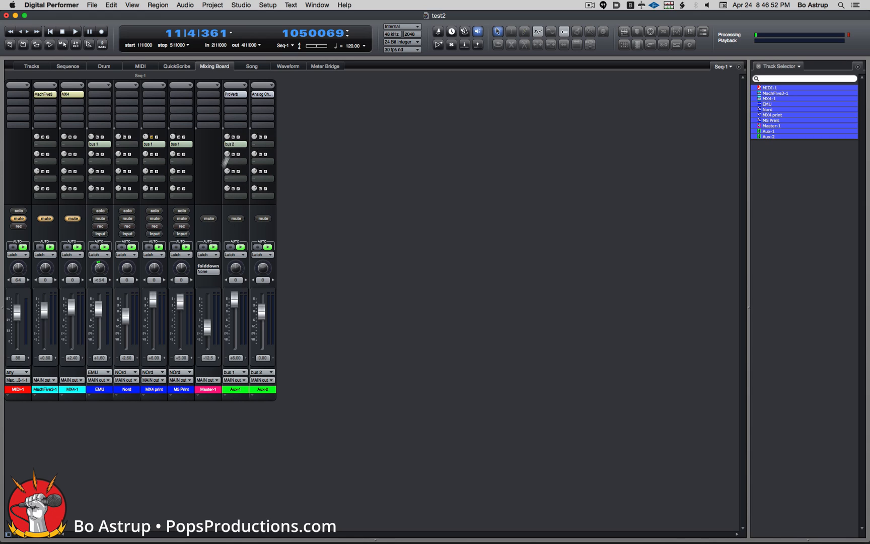
Mute Nord and MX4 print and play back from bar 5 to about bar 11 while raising the Aux-2 fader to +2.20.
click(128, 219)
click(155, 219)
click(175, 39)
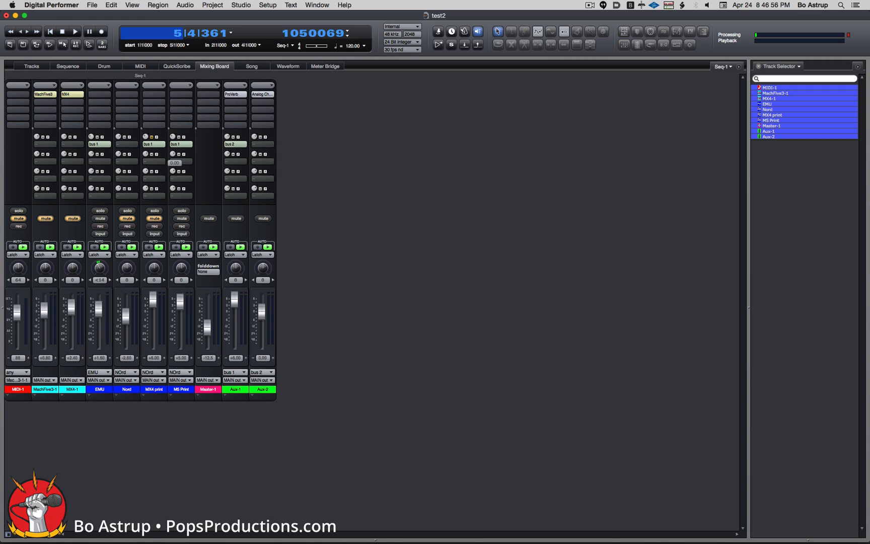
key(Return)
key(space)
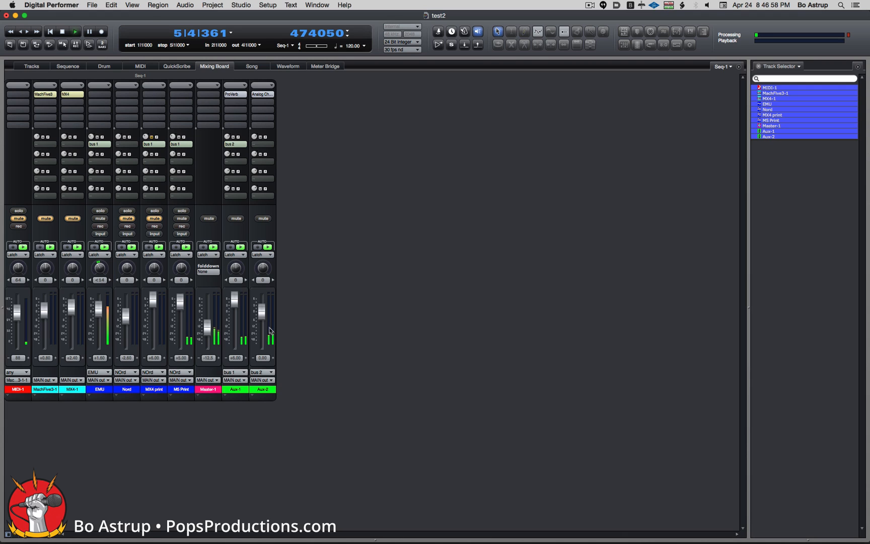
mouse_move(262, 318)
mouse_down()
mouse_move(262, 303)
mouse_move(261, 311)
mouse_up()
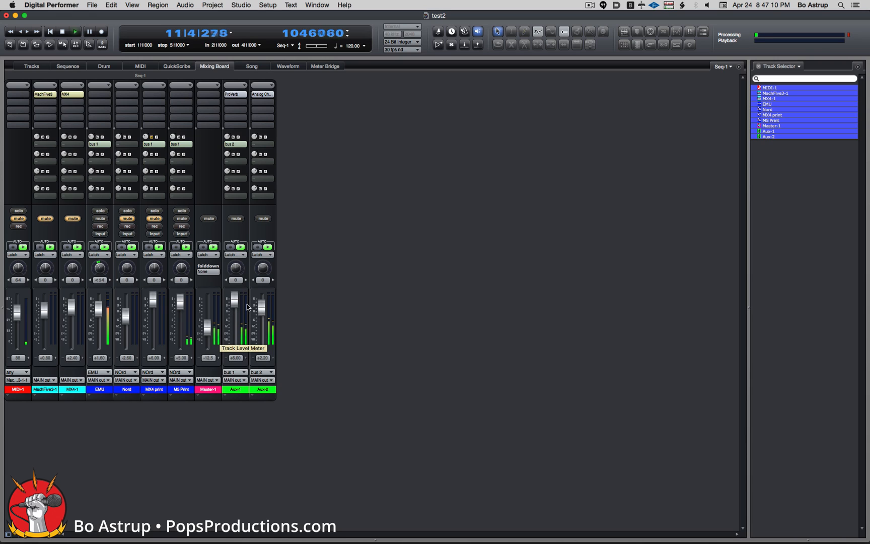
key(space)
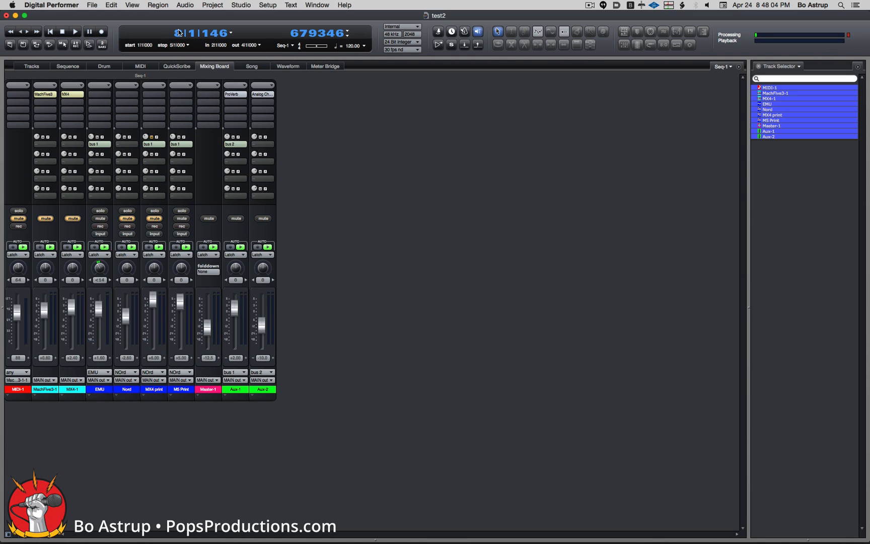
Play the full mix with reverb and chorus from bar 3 to about bar 16.
click(178, 32)
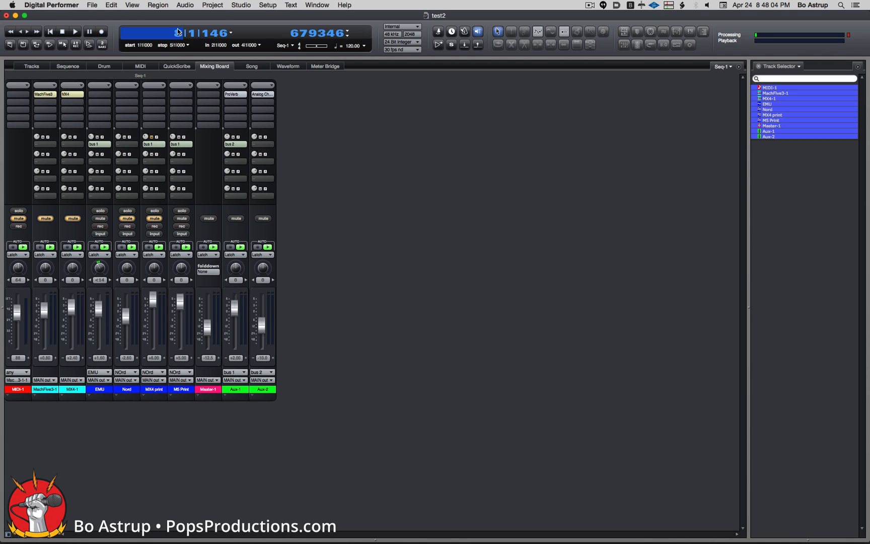
text(3)
key(Tab)
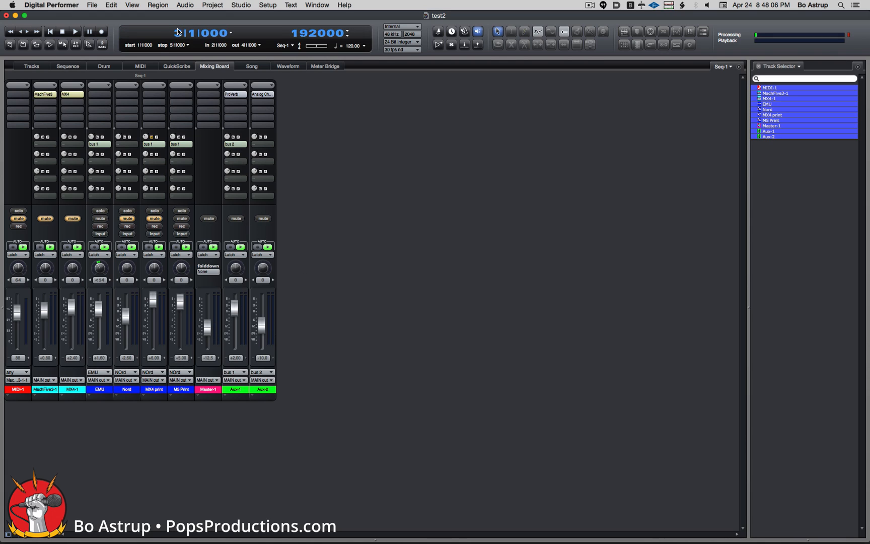
key(Return)
key(space)
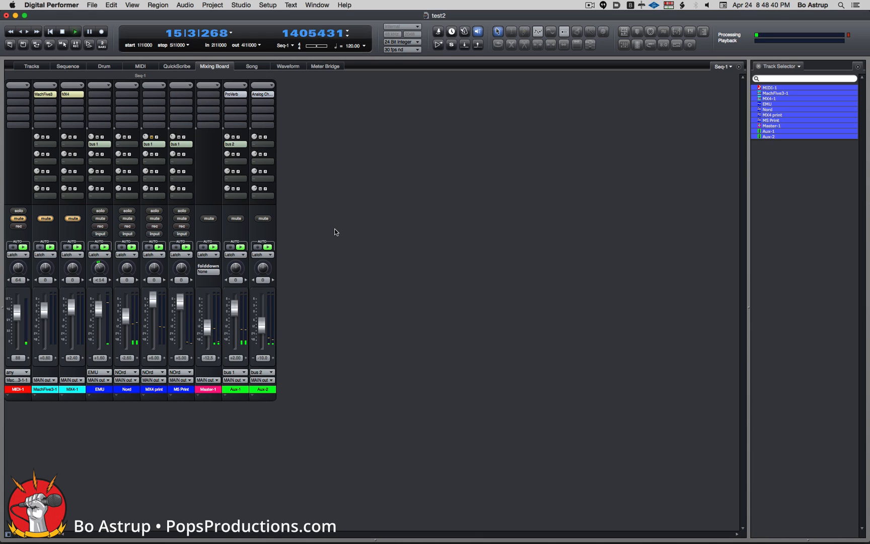
key(space)
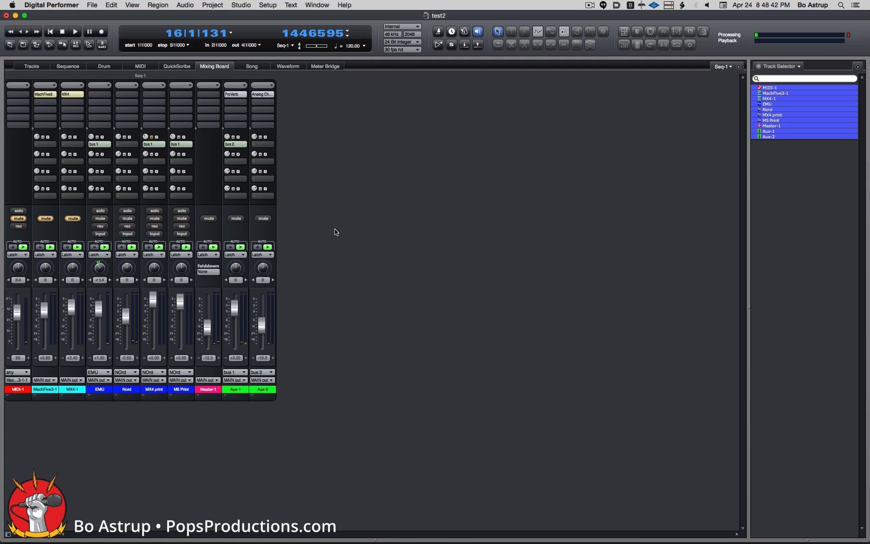